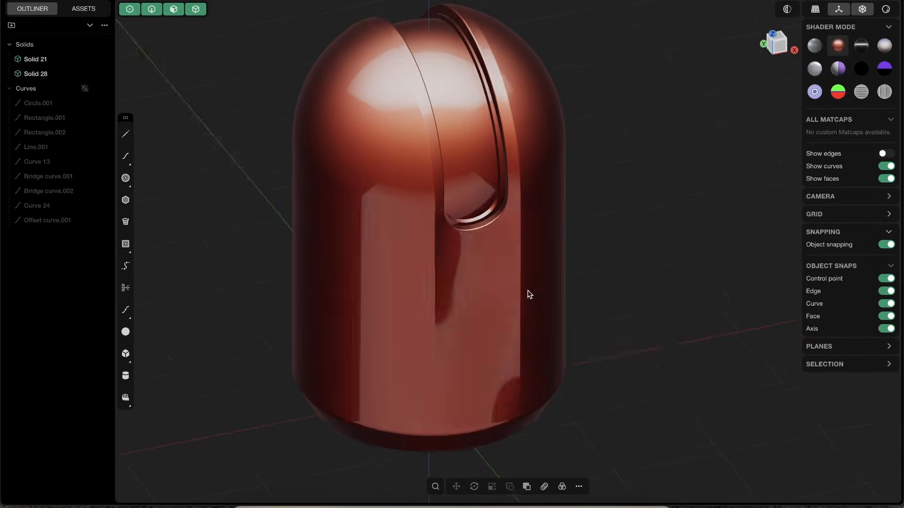
# - Hide the inner camera solid and examine the remaining slotted capsule body from several angles
pyautogui.click(490, 176)
pyautogui.press('h')
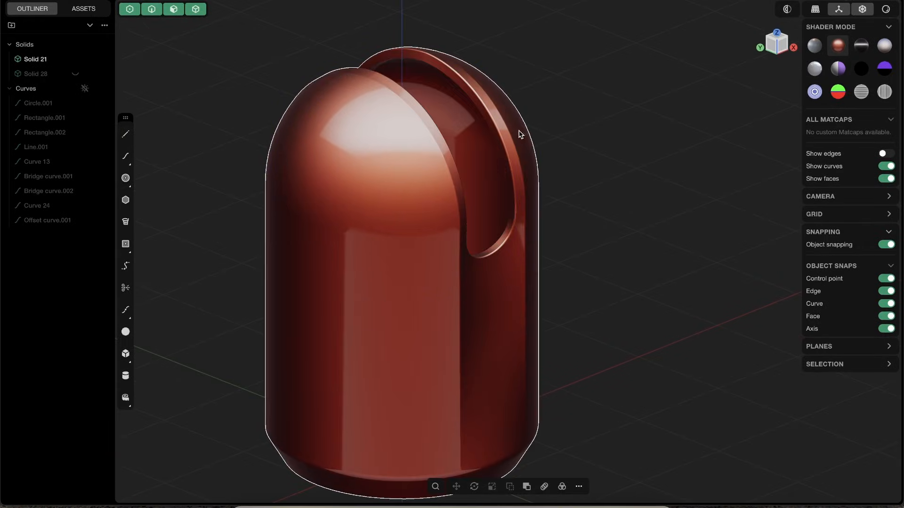
pyautogui.scroll(8, 527, 115)
pyautogui.moveTo(527, 115); pyautogui.dragTo(464, 116, button='middle')
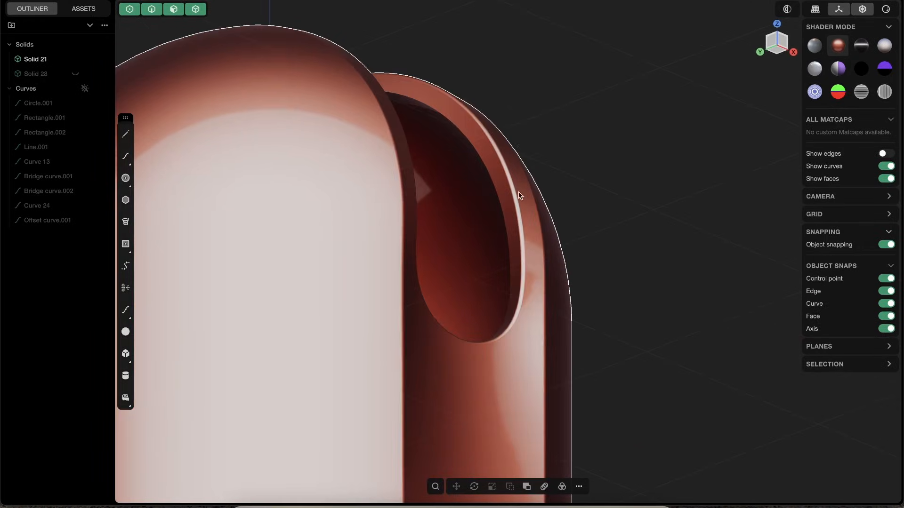
pyautogui.scroll(-8, 507, 184)
pyautogui.moveTo(524, 295); pyautogui.dragTo(505, 288, button='middle')
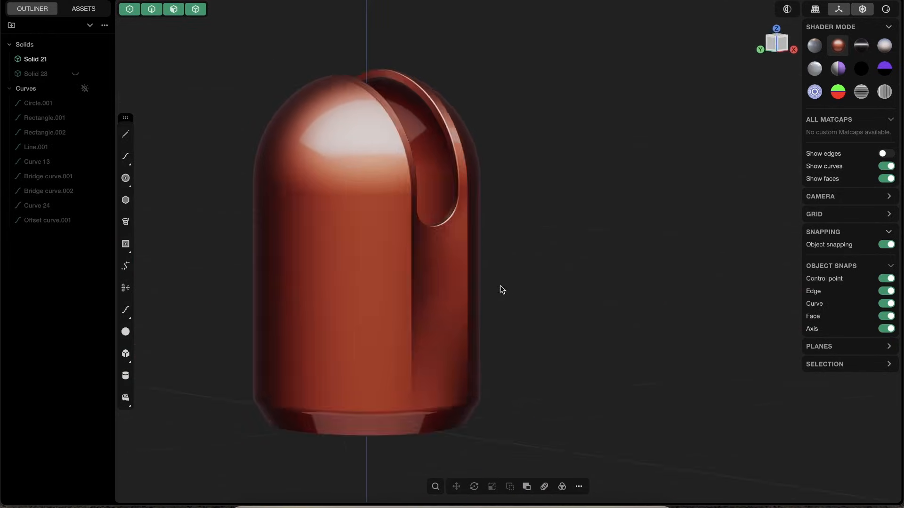
# - Switch to the browser, view the Plasticity courses page and circle the summer sale banner with on-screen strokes
pyautogui.press('super+Tab')
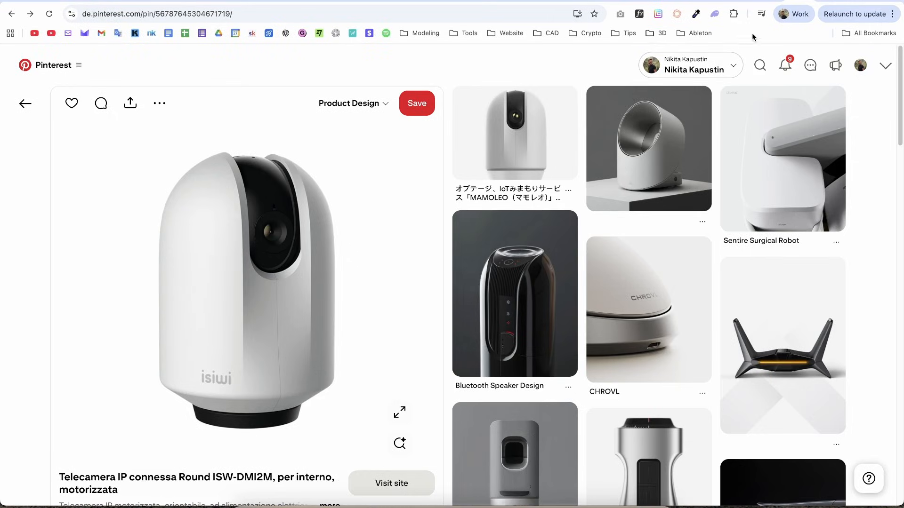
pyautogui.click(828, 4)
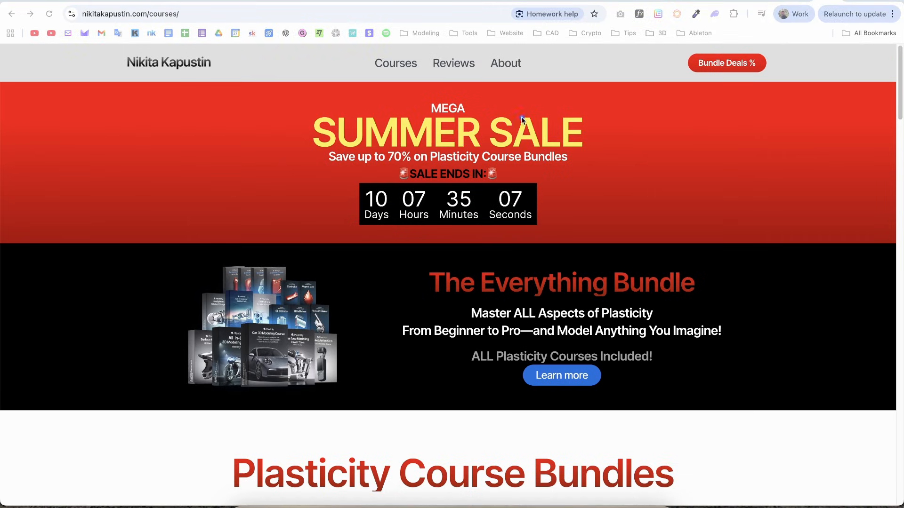
pyautogui.moveTo(498, 81); pyautogui.dragTo(339, 87)
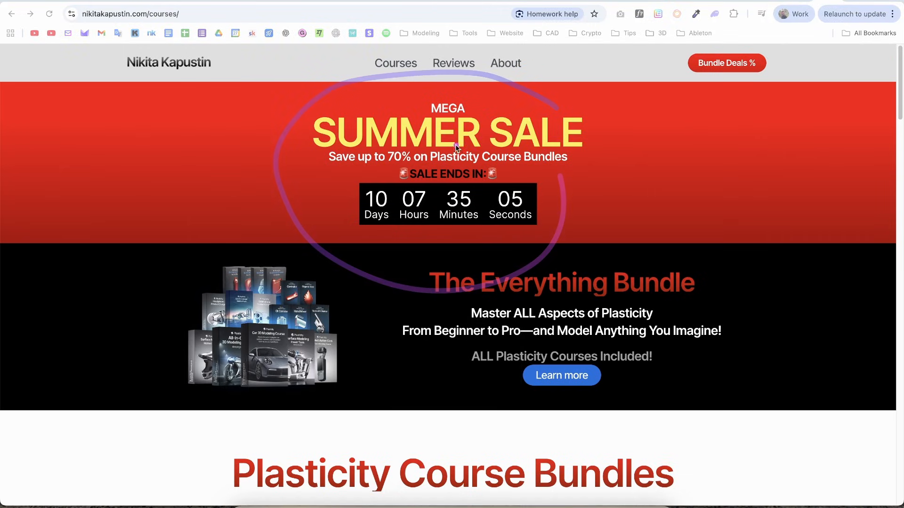
pyautogui.moveTo(482, 203)
pyautogui.mouseDown()
pyautogui.moveTo(363, 236)
pyautogui.moveTo(435, 285)
pyautogui.mouseUp()
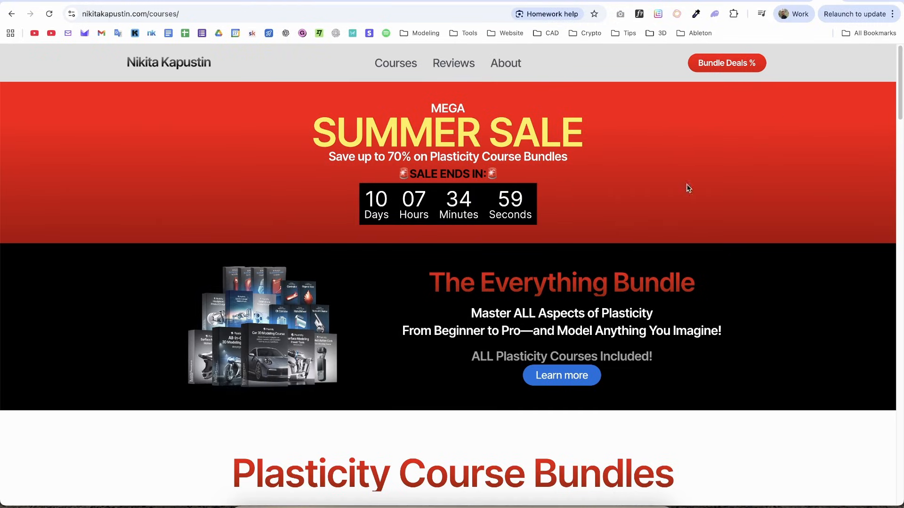
pyautogui.scroll(-6, 899, 59)
pyautogui.scroll(6, 882, 87)
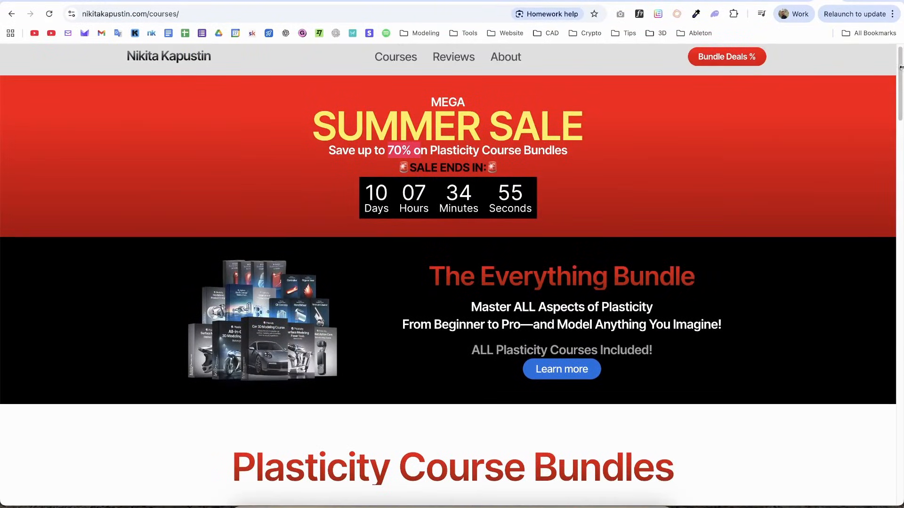
# - Look through the Individual Courses section, marking courses with on-screen brush strokes
pyautogui.scroll(-20, 901, 71)
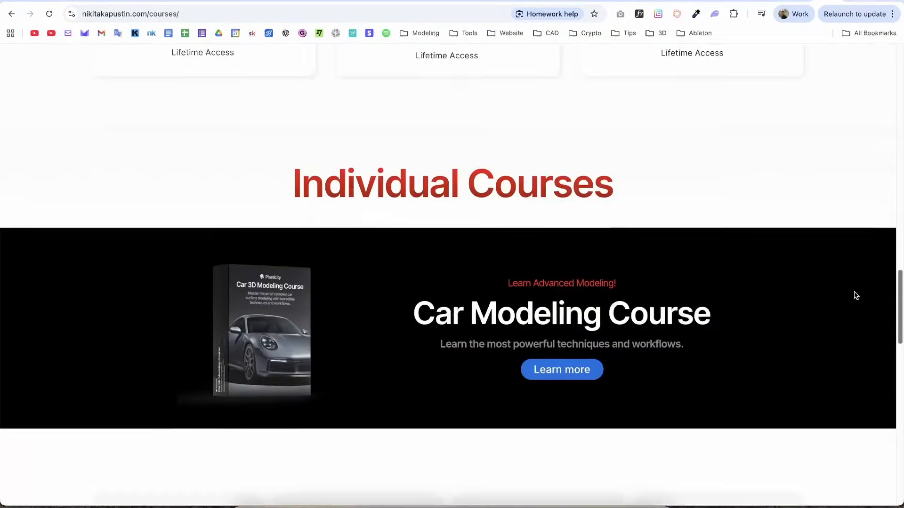
pyautogui.scroll(-4, 856, 296)
pyautogui.hotkey('ctrl', 'a')
pyautogui.moveTo(292, 105)
pyautogui.mouseDown()
pyautogui.moveTo(202, 278)
pyautogui.moveTo(264, 89)
pyautogui.mouseUp()
pyautogui.scroll(-5, 226, 141)
pyautogui.hotkey('ctrl', 'a')
pyautogui.moveTo(229, 234)
pyautogui.mouseDown()
pyautogui.moveTo(108, 310)
pyautogui.moveTo(196, 204)
pyautogui.mouseUp()
pyautogui.moveTo(432, 296)
pyautogui.mouseDown()
pyautogui.moveTo(424, 252)
pyautogui.moveTo(431, 275)
pyautogui.mouseUp()
pyautogui.moveTo(579, 285); pyautogui.dragTo(607, 252)
pyautogui.moveTo(757, 236); pyautogui.dragTo(795, 233)
pyautogui.moveTo(902, 335); pyautogui.dragTo(901, 417)
# - Circle the Smartphone Design course and mark the Headphone and Sci-Fi design courses with the Brush Tool, ending by clearing the strokes
pyautogui.hotkey('ctrl', 'a')
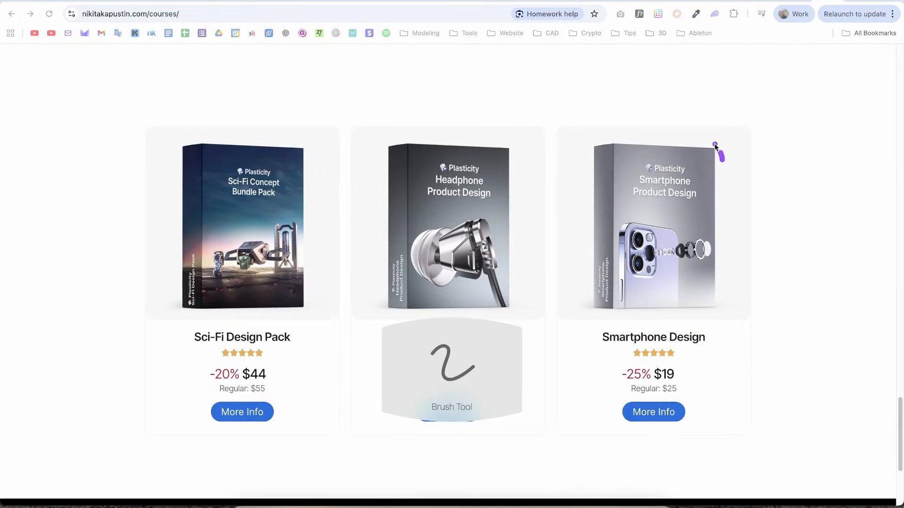
pyautogui.moveTo(722, 160); pyautogui.dragTo(574, 302)
pyautogui.moveTo(749, 220); pyautogui.dragTo(725, 156)
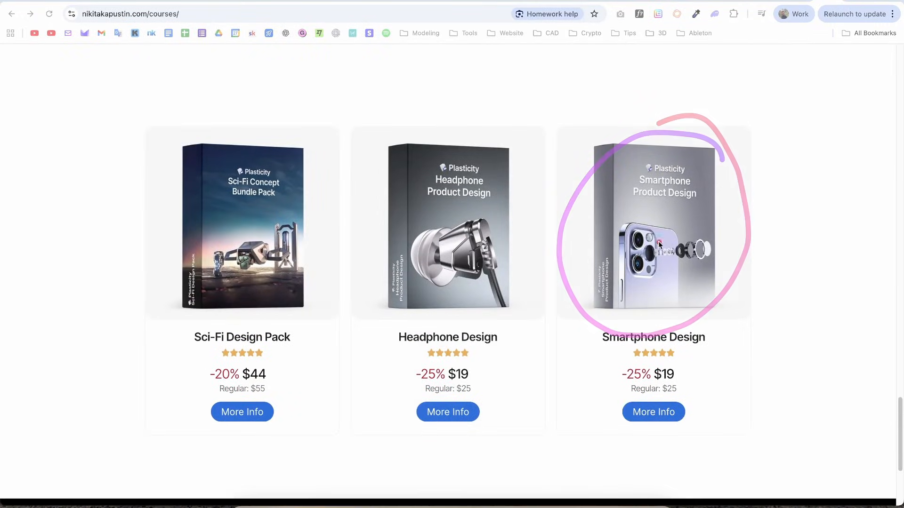
pyautogui.moveTo(496, 175); pyautogui.dragTo(485, 172)
pyautogui.moveTo(299, 182)
pyautogui.mouseDown()
pyautogui.moveTo(223, 155)
pyautogui.moveTo(252, 169)
pyautogui.mouseUp()
pyautogui.press('Escape')
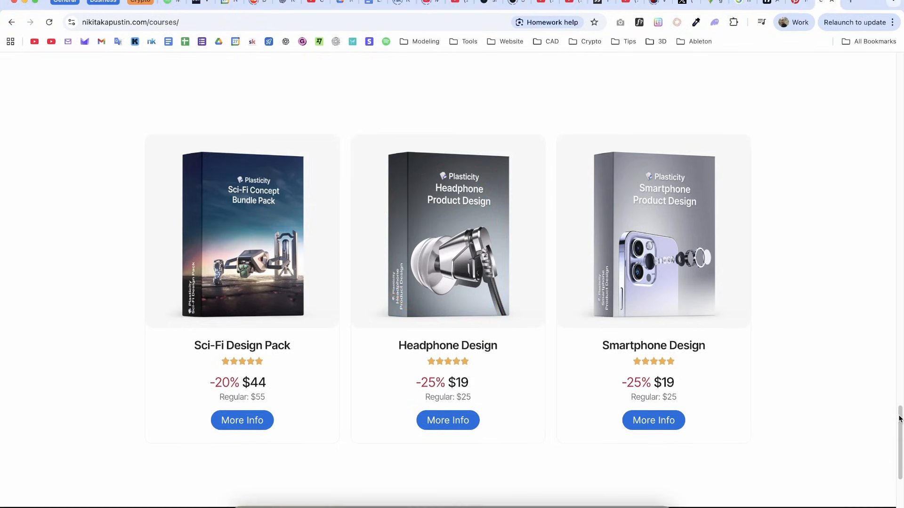
# - Open the details page of The Everything Bundle and circle its picture of the included course boxes
pyautogui.scroll(10, 884, 306)
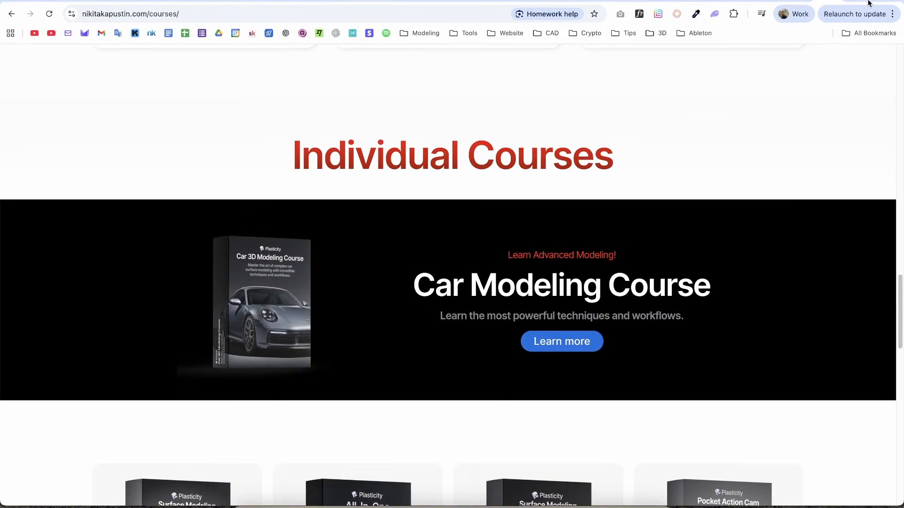
pyautogui.scroll(20, 889, 283)
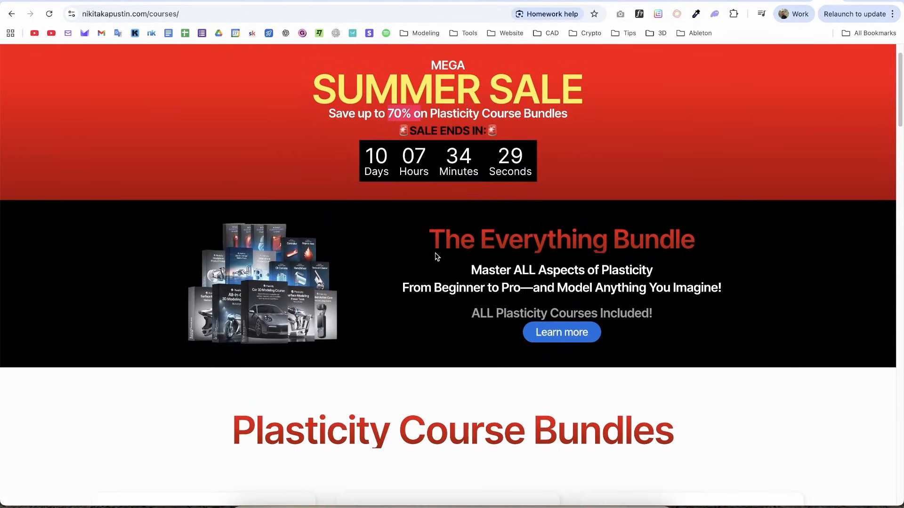
pyautogui.click(572, 341)
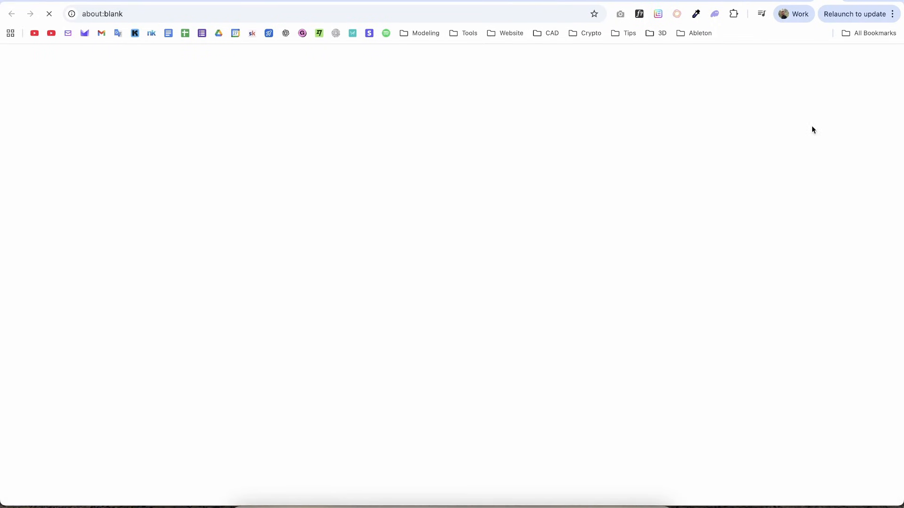
pyautogui.scroll(-6, 899, 71)
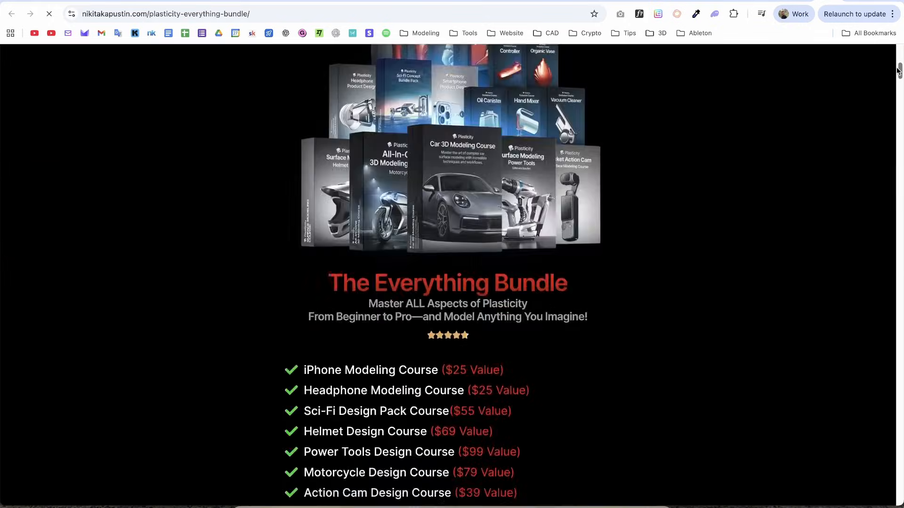
pyautogui.moveTo(479, 99)
pyautogui.mouseDown()
pyautogui.moveTo(278, 145)
pyautogui.moveTo(506, 135)
pyautogui.mouseUp()
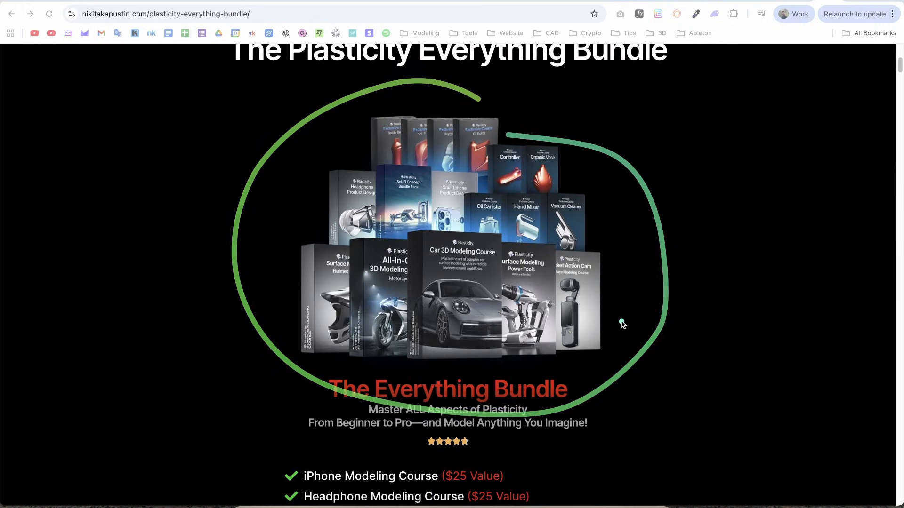
# - Examine the bundle's course list and sale price, circling the price with the Brush Tool
pyautogui.moveTo(900, 68)
pyautogui.mouseDown()
pyautogui.moveTo(894, 94)
pyautogui.moveTo(899, 80)
pyautogui.mouseUp()
pyautogui.hotkey('alt', 'Tab')
pyautogui.moveTo(451, 328); pyautogui.dragTo(498, 355)
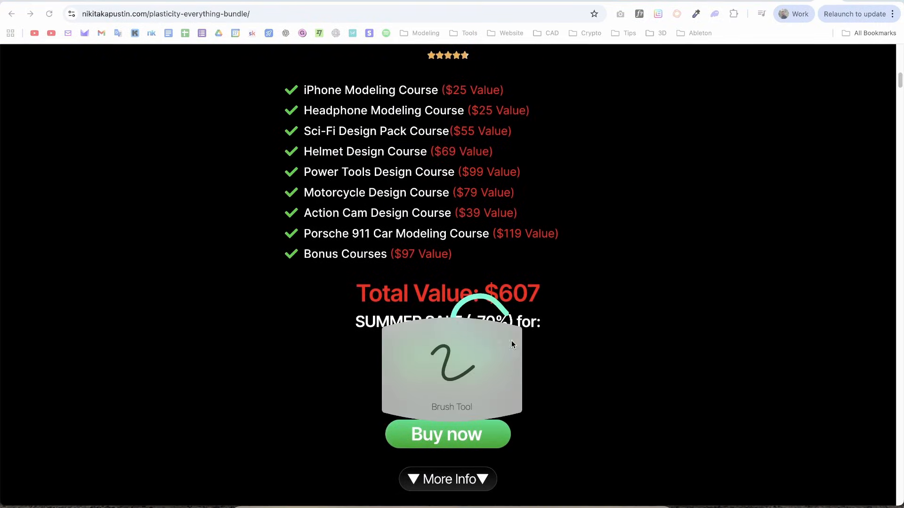
pyautogui.moveTo(516, 308)
pyautogui.mouseDown()
pyautogui.moveTo(530, 355)
pyautogui.moveTo(457, 302)
pyautogui.mouseUp()
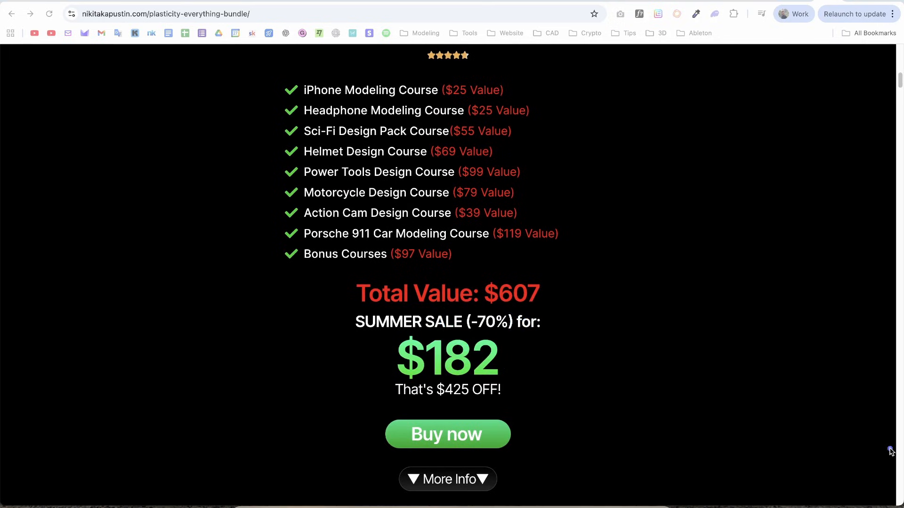
pyautogui.press('Escape')
pyautogui.scroll(9, 896, 84)
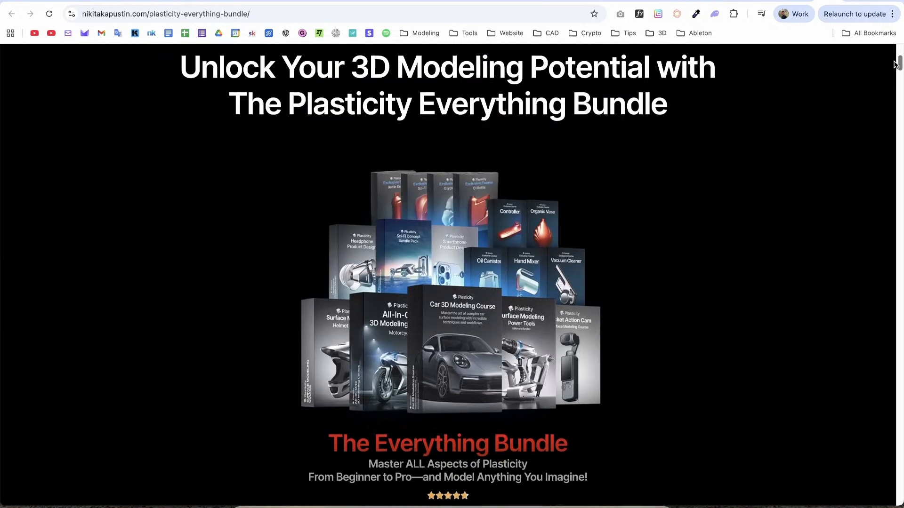
pyautogui.scroll(-2, 893, 63)
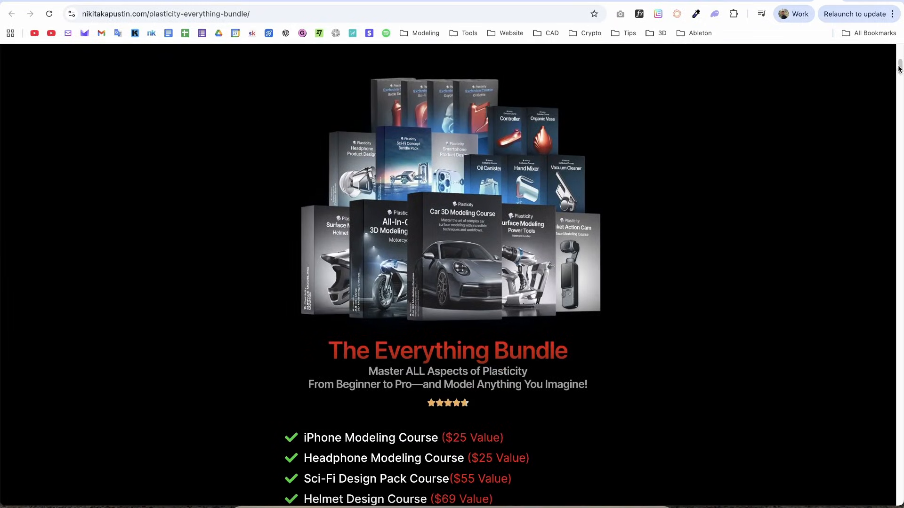
pyautogui.scroll(1, 895, 60)
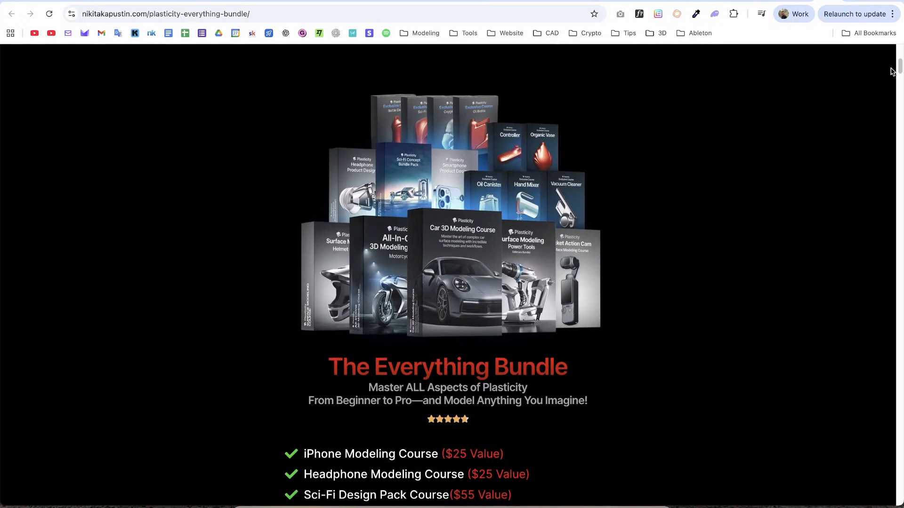
# - Return to the Pinterest pin of the ISW-DMI2M camera and place its photo in a floating reference window
pyautogui.moveTo(897, 69); pyautogui.dragTo(831, 52)
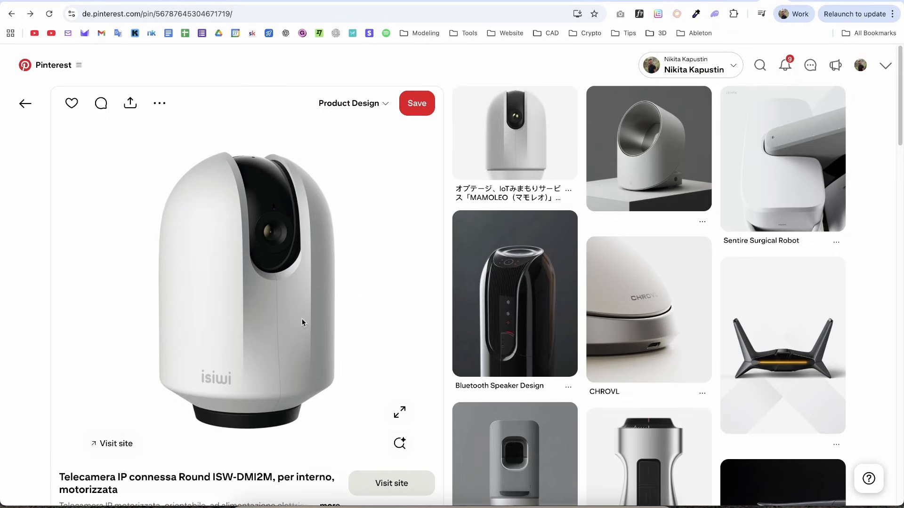
pyautogui.click(490, 506)
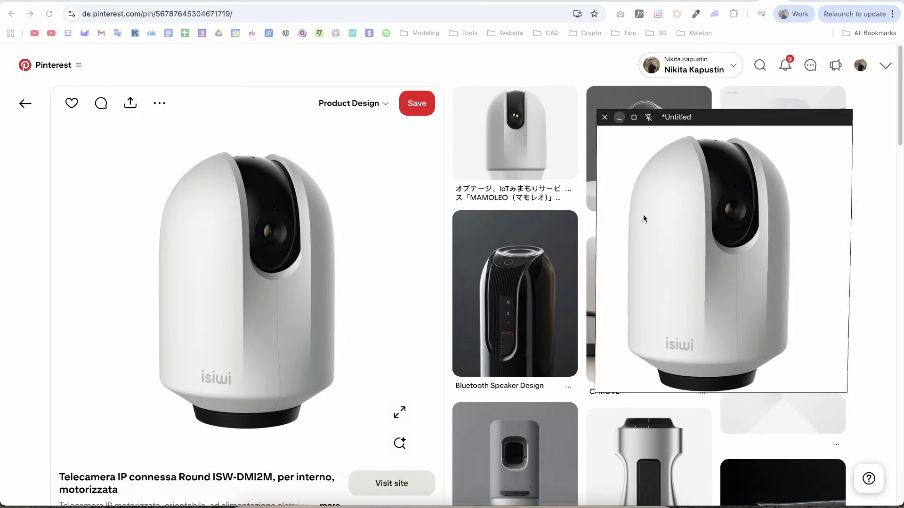
pyautogui.moveTo(320, 252); pyautogui.dragTo(713, 204)
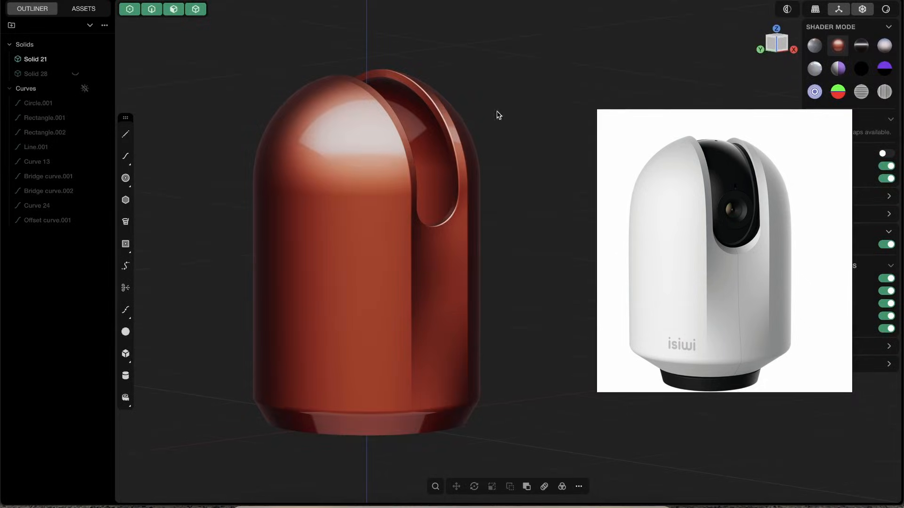
# - Switch back to Plasticity, start a new document and delete the default cube
pyautogui.moveTo(499, 115); pyautogui.dragTo(426, 177, button='middle')
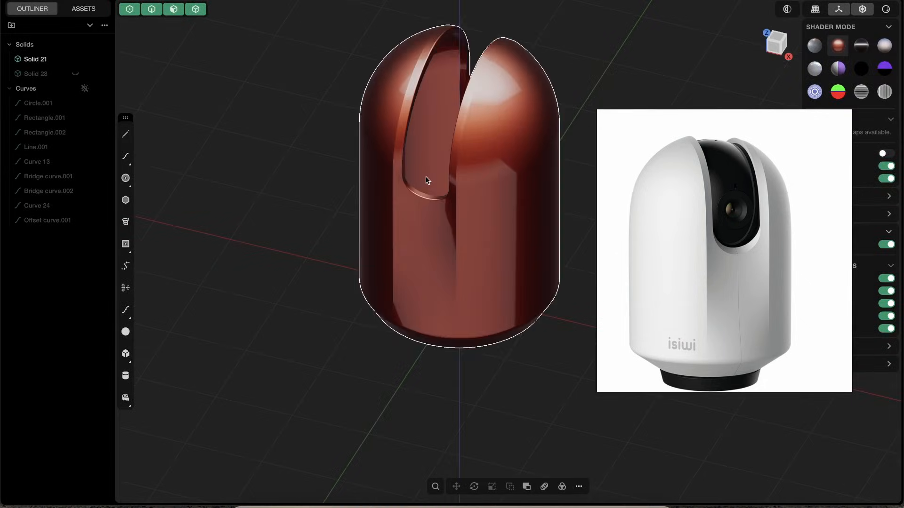
pyautogui.press('super+n')
pyautogui.click(433, 278)
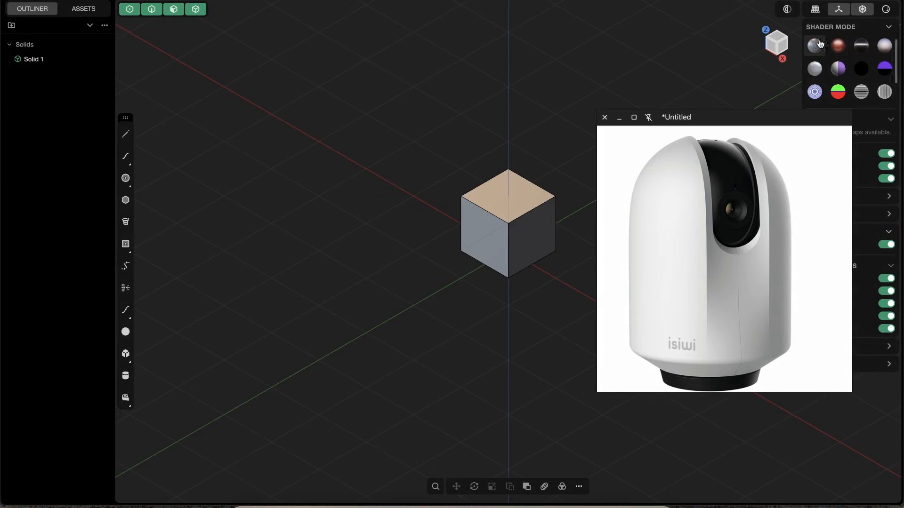
pyautogui.click(461, 202)
pyautogui.press('Delete')
# - Create a cylinder centred on the origin, with a radius of about 1.63 m and a height of about 3.89 m
pyautogui.keyDown('shift'); pyautogui.moveTo(424, 217); pyautogui.dragTo(411, 235, button='middle'); pyautogui.keyUp('shift')
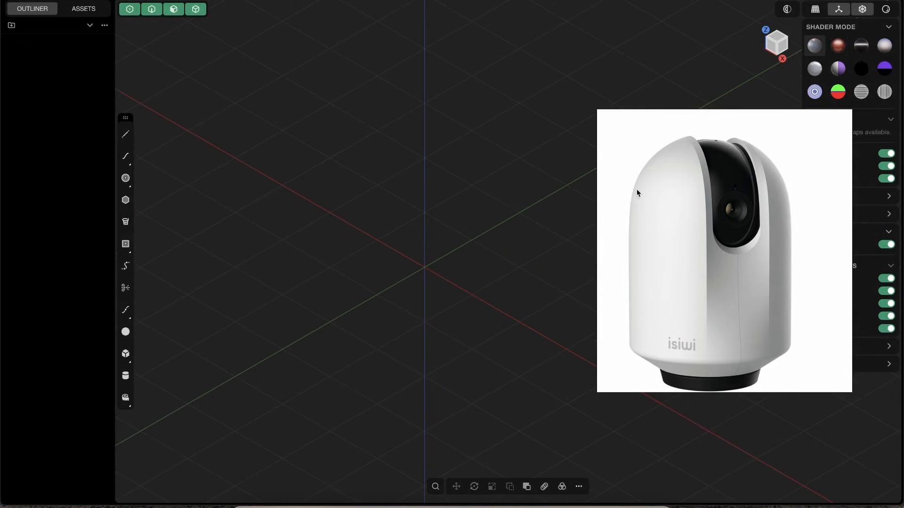
pyautogui.moveTo(665, 114)
pyautogui.moveTo(658, 149)
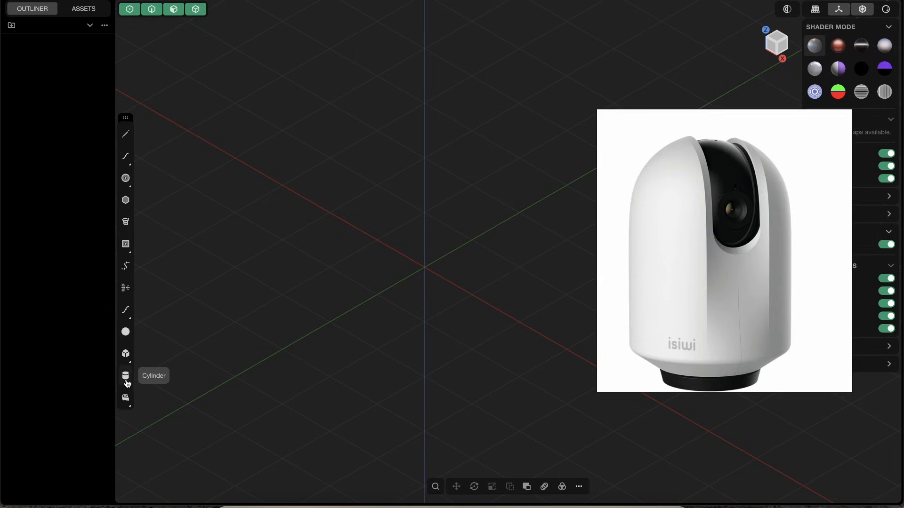
pyautogui.click(424, 267)
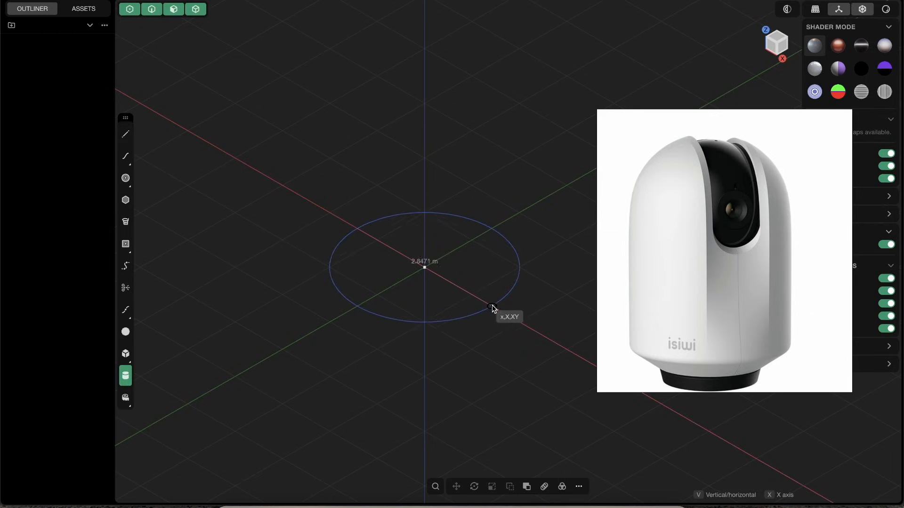
pyautogui.click(501, 304)
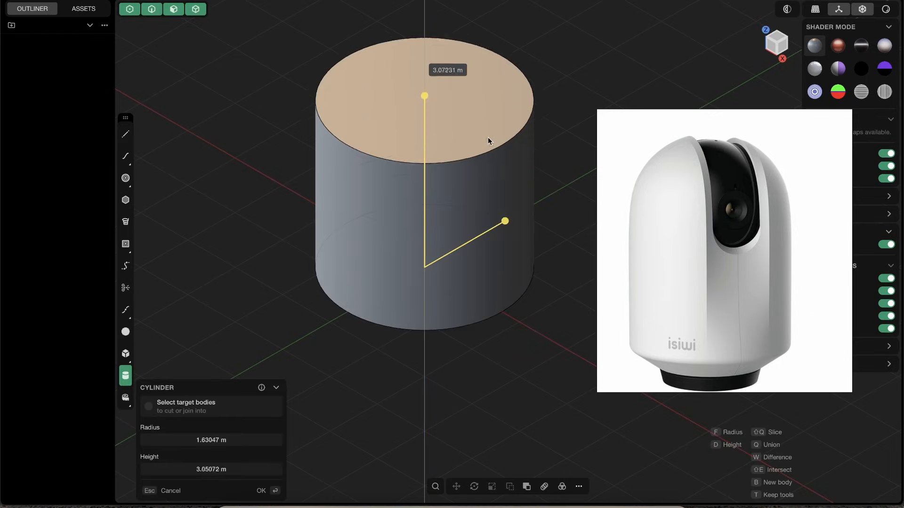
pyautogui.click(480, 95)
pyautogui.moveTo(462, 190); pyautogui.dragTo(486, 163, button='middle')
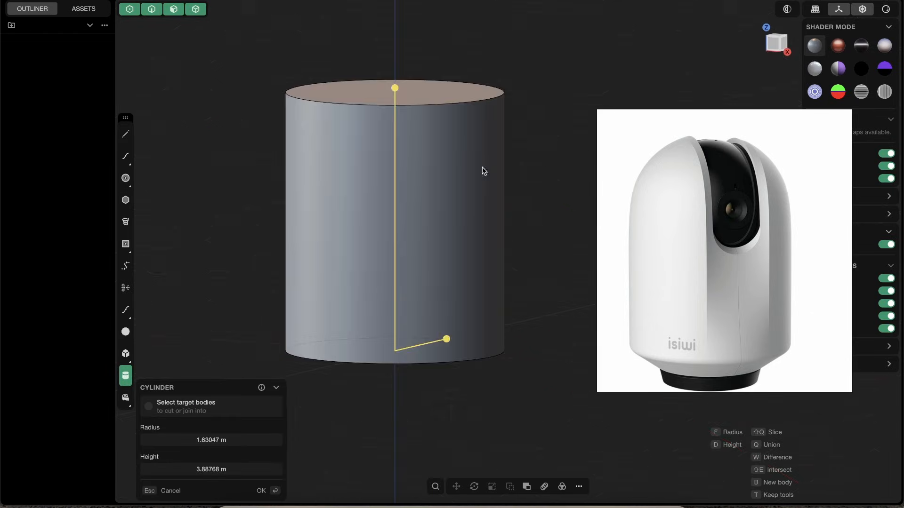
pyautogui.scroll(-3, 466, 176)
pyautogui.moveTo(445, 193); pyautogui.dragTo(388, 123, button='middle')
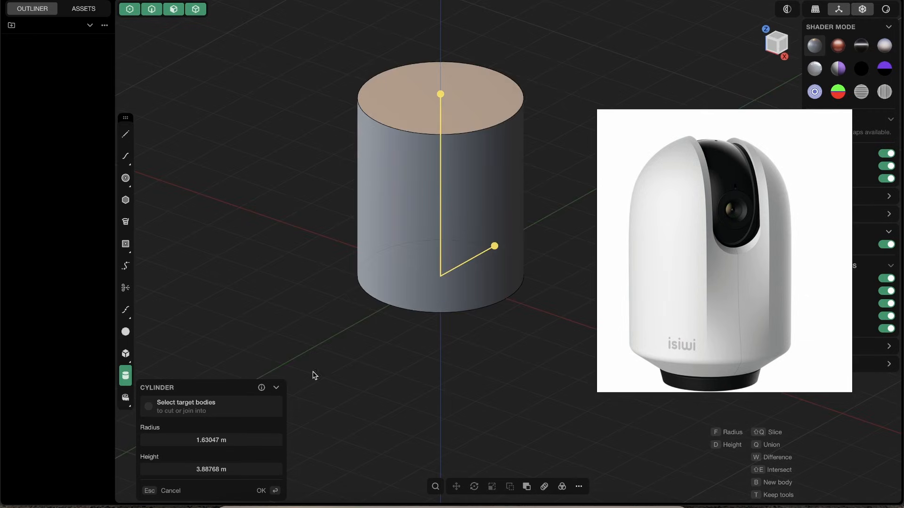
pyautogui.keyDown('shift'); pyautogui.moveTo(388, 186); pyautogui.dragTo(384, 264, button='middle'); pyautogui.keyUp('shift')
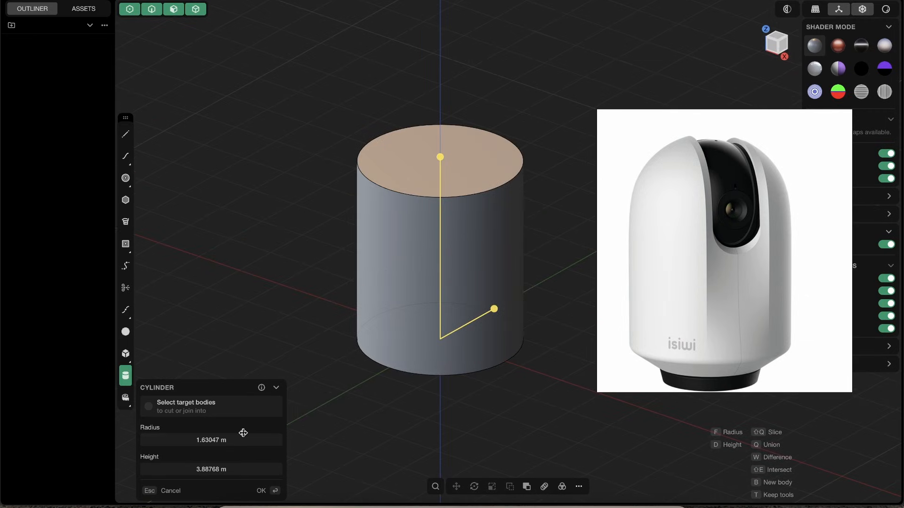
pyautogui.click(271, 495)
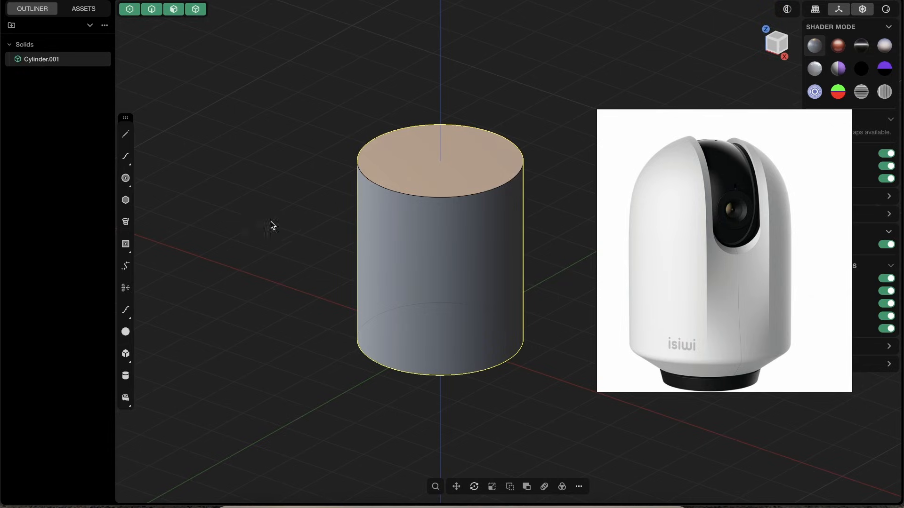
pyautogui.keyDown('shift'); pyautogui.moveTo(278, 226); pyautogui.dragTo(240, 294, button='middle'); pyautogui.keyUp('shift')
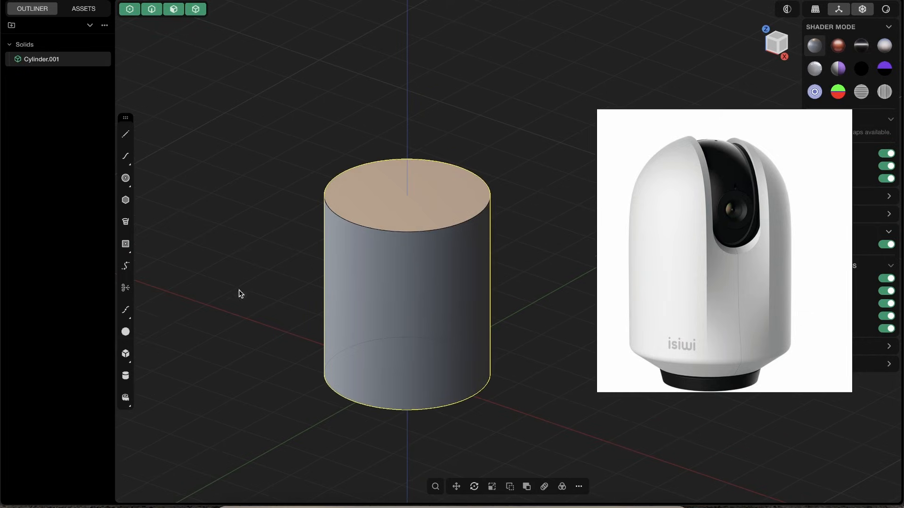
pyautogui.click(126, 333)
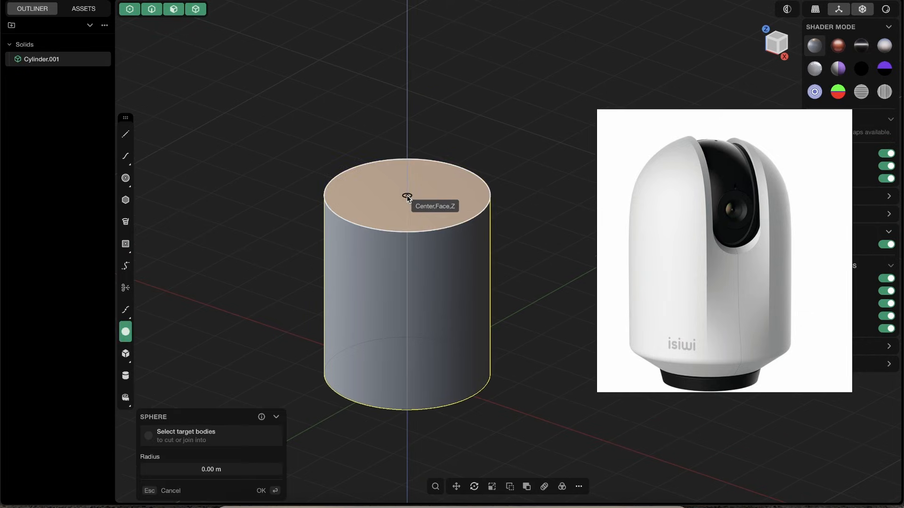
pyautogui.click(407, 197)
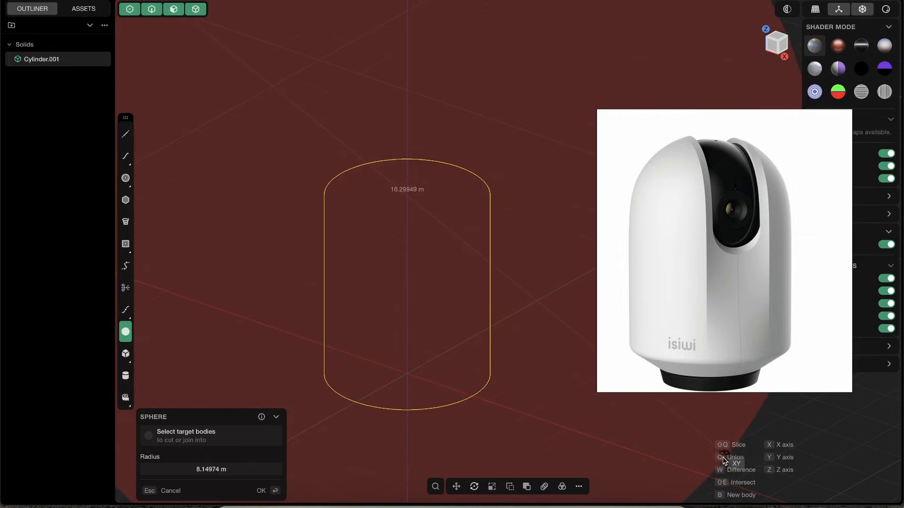
pyautogui.press('q')
pyautogui.press('Escape')
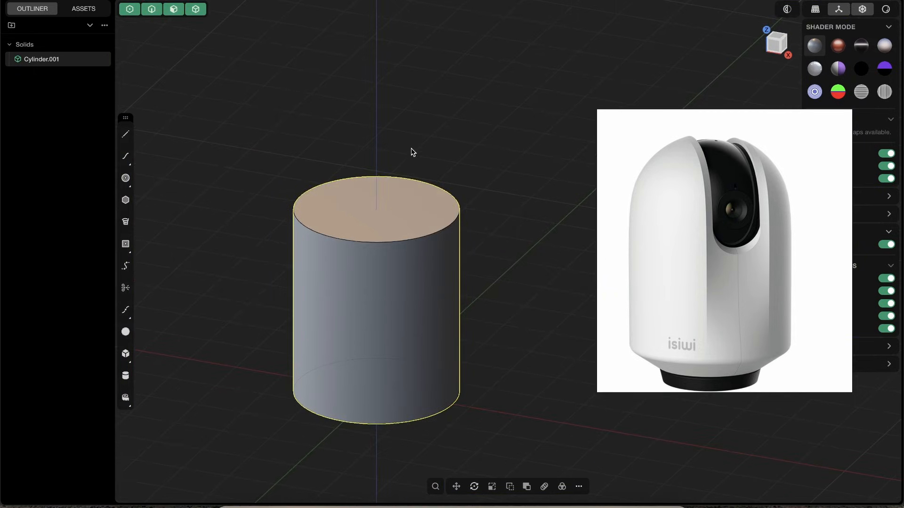
# - Add a sphere of about 1.63 m radius centred on the cylinder's top face and union it with the cylinder
pyautogui.click(126, 332)
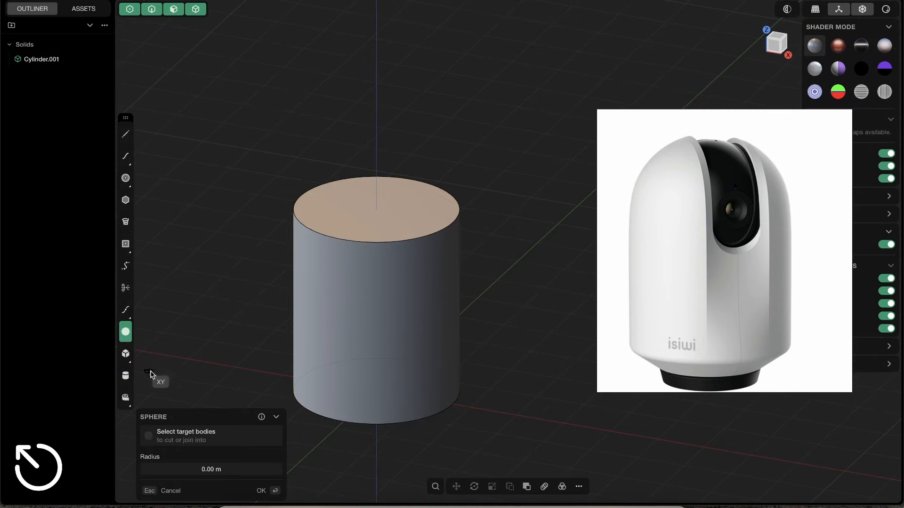
pyautogui.click(376, 209)
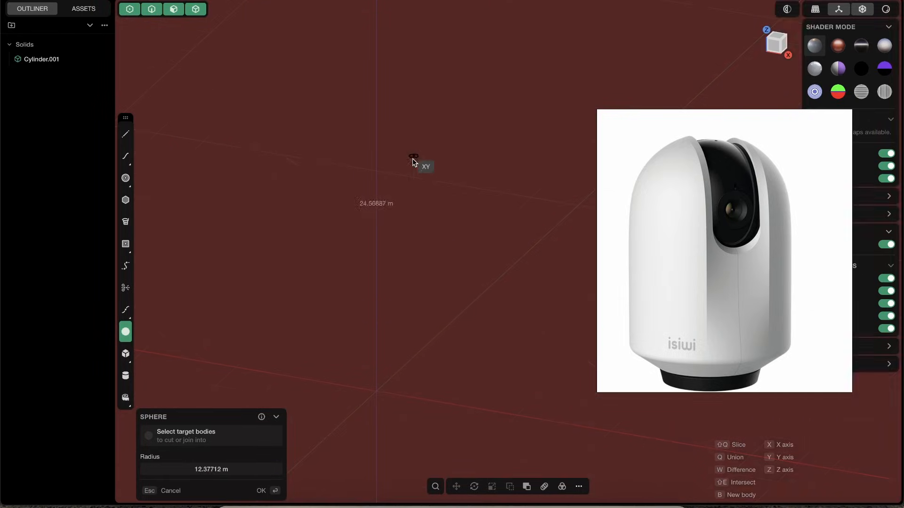
pyautogui.press('q')
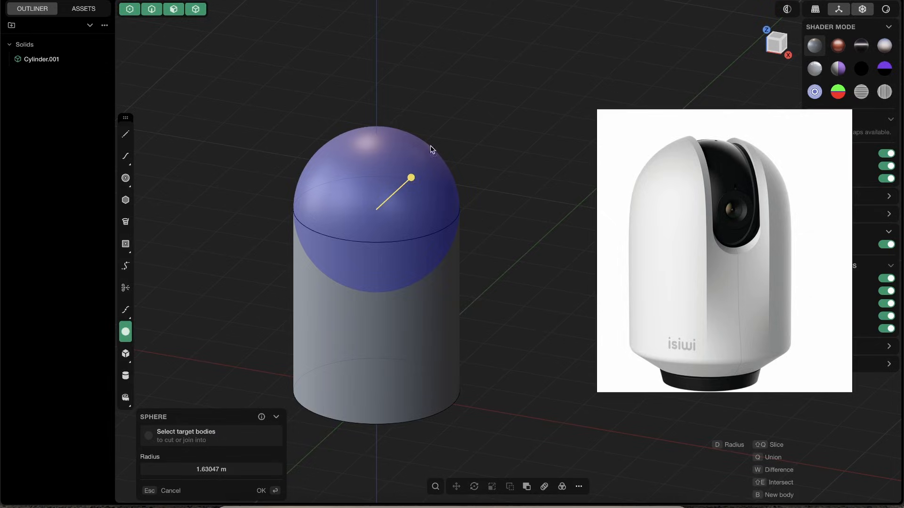
pyautogui.click(495, 183)
pyautogui.moveTo(511, 173); pyautogui.dragTo(412, 225, button='middle')
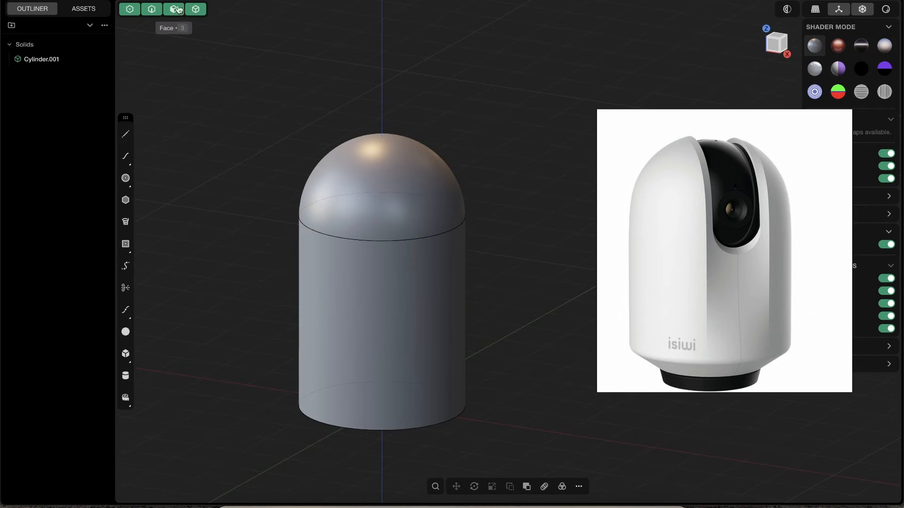
# - Move the dome face vertically to shorten the body slightly, finishing with an upward adjustment of about 0.12 m, and clear the selection
pyautogui.press('3')
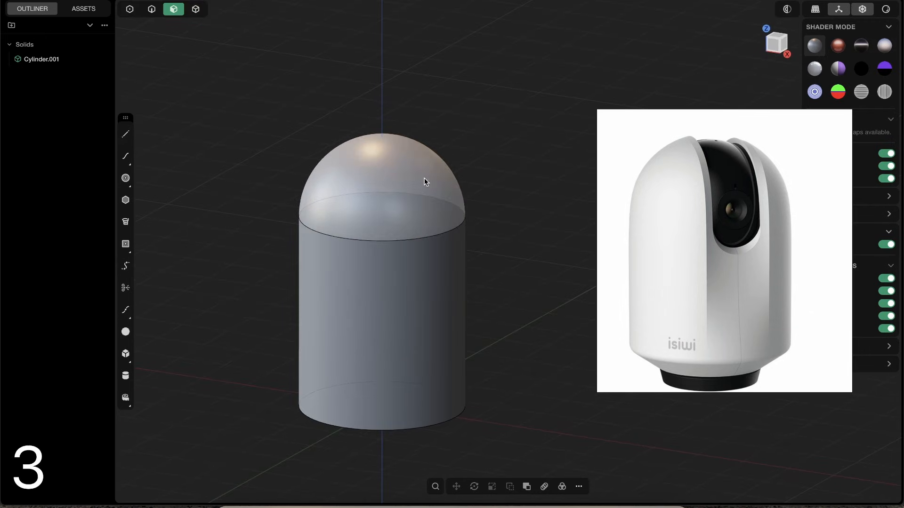
pyautogui.click(422, 164)
pyautogui.press('g')
pyautogui.moveTo(332, 124); pyautogui.dragTo(334, 137)
pyautogui.moveTo(401, 208)
pyautogui.mouseDown(button='middle')
pyautogui.moveTo(461, 196)
pyautogui.moveTo(409, 199)
pyautogui.mouseUp(button='middle')
pyautogui.moveTo(326, 147); pyautogui.dragTo(327, 141)
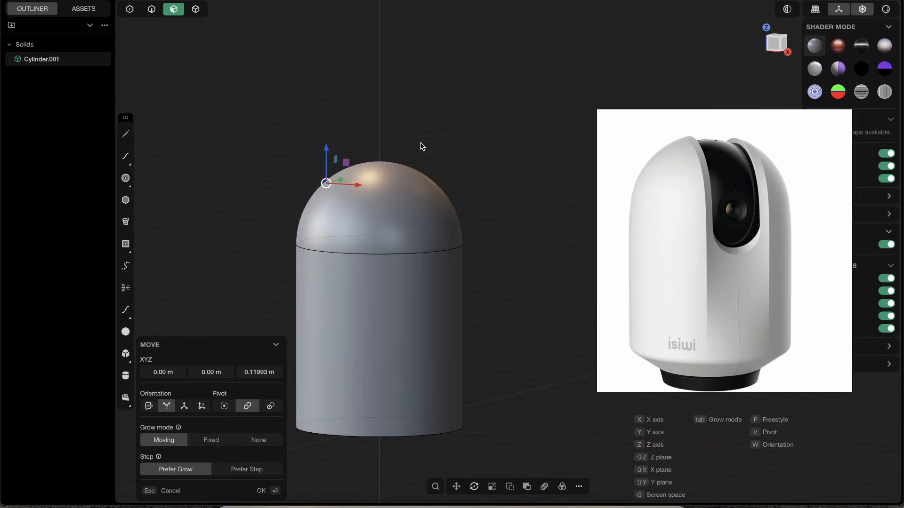
pyautogui.rightClick(420, 142)
pyautogui.keyDown('shift'); pyautogui.moveTo(413, 277); pyautogui.dragTo(419, 207, button='middle'); pyautogui.keyUp('shift')
pyautogui.scroll(2, 423, 207)
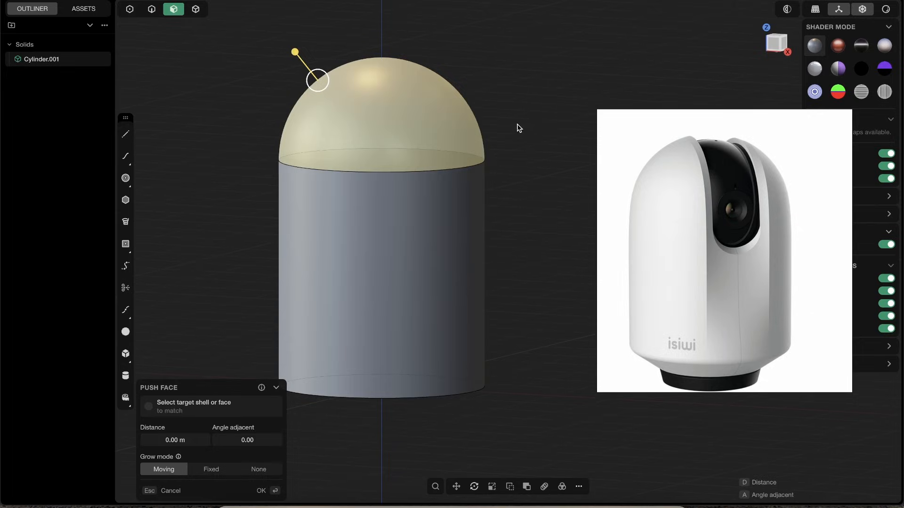
pyautogui.press('Escape')
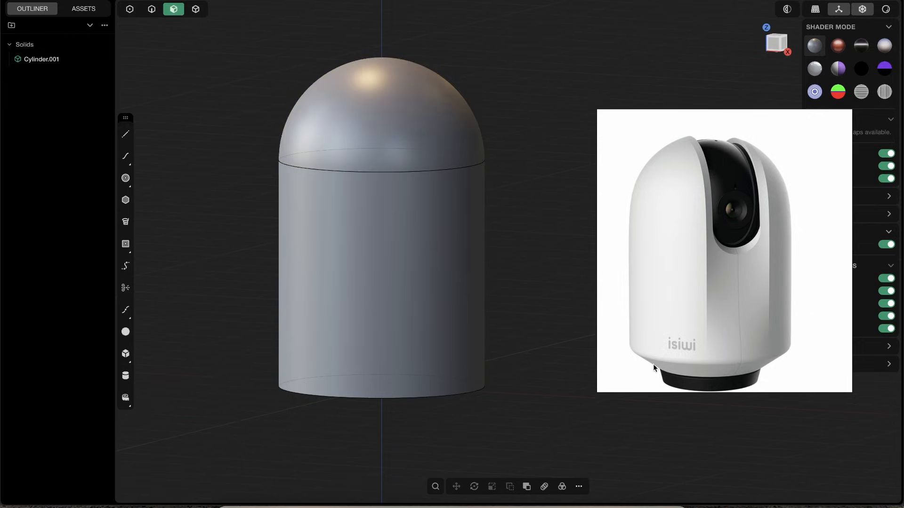
# - Extrude the body's bottom face a short distance downward with an inward taper to form a sloped lower rim
pyautogui.keyDown('shift'); pyautogui.moveTo(418, 311); pyautogui.dragTo(446, 231, button='middle'); pyautogui.keyUp('shift')
pyautogui.moveTo(423, 260); pyautogui.dragTo(421, 241, button='middle')
pyautogui.scroll(5, 437, 296)
pyautogui.scroll(-1, 449, 237)
pyautogui.moveTo(447, 273)
pyautogui.keyDown('shift'); pyautogui.mouseDown(button='middle')
pyautogui.moveTo(450, 239)
pyautogui.moveTo(445, 264)
pyautogui.mouseUp(button='middle'); pyautogui.keyUp('shift')
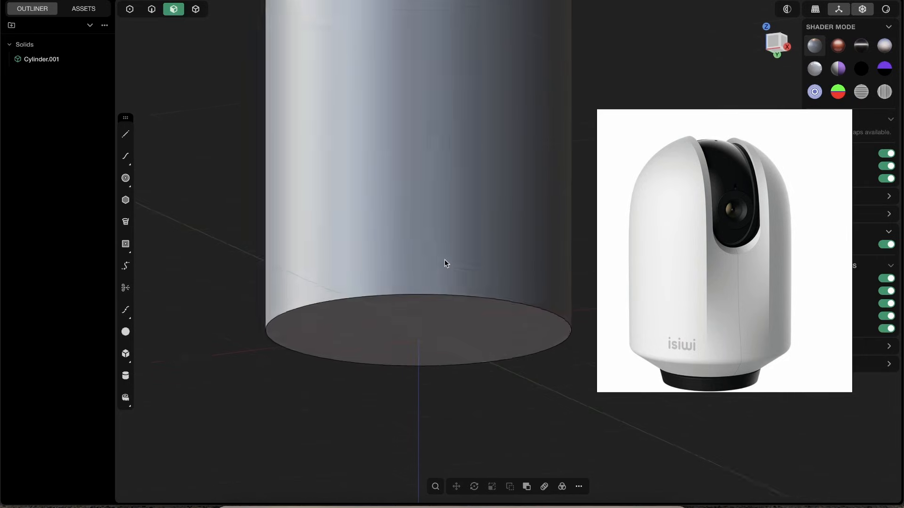
pyautogui.moveTo(425, 302); pyautogui.dragTo(445, 329, button='middle')
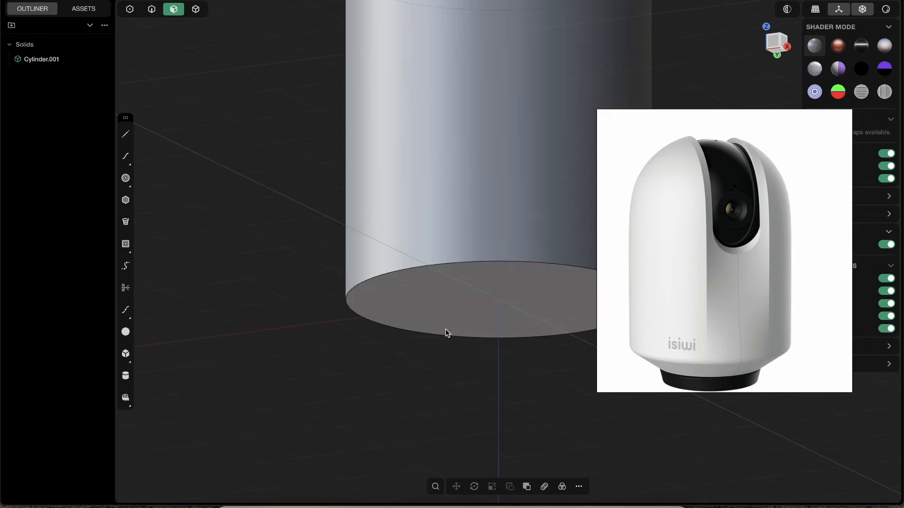
pyautogui.click(481, 324)
pyautogui.moveTo(518, 305); pyautogui.dragTo(425, 260, button='middle')
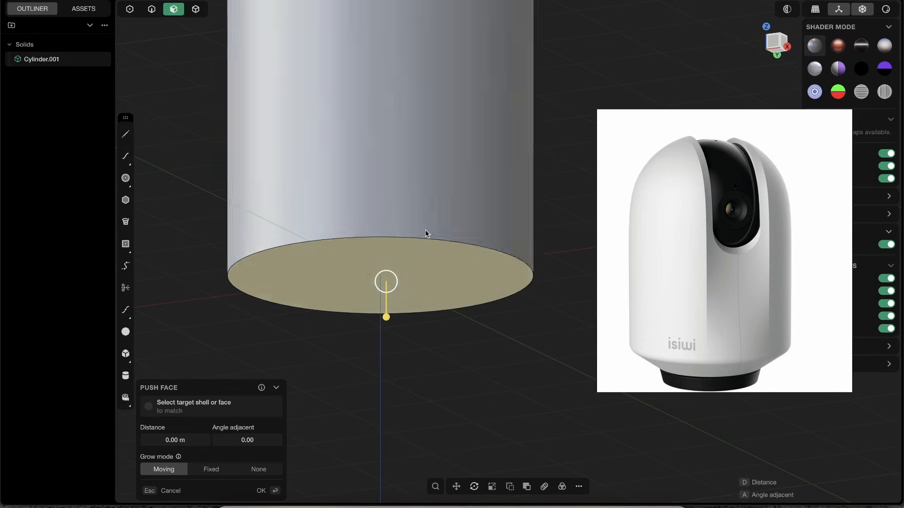
pyautogui.press('e')
pyautogui.moveTo(418, 319); pyautogui.dragTo(416, 339)
pyautogui.moveTo(456, 264); pyautogui.dragTo(451, 281, button='middle')
pyautogui.moveTo(434, 322); pyautogui.dragTo(427, 308)
pyautogui.press('Return')
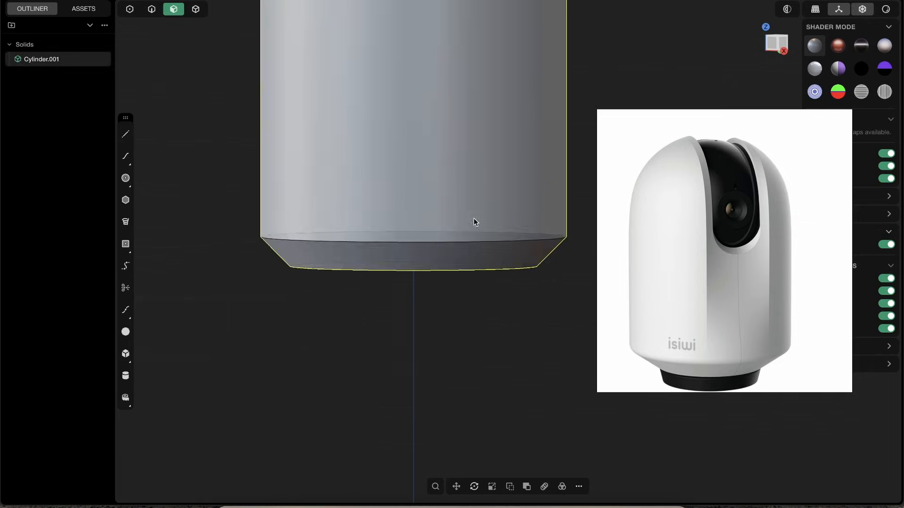
# - Deselect the whole body and bring the camera reference photo back in front of the viewport
pyautogui.scroll(-3, 497, 183)
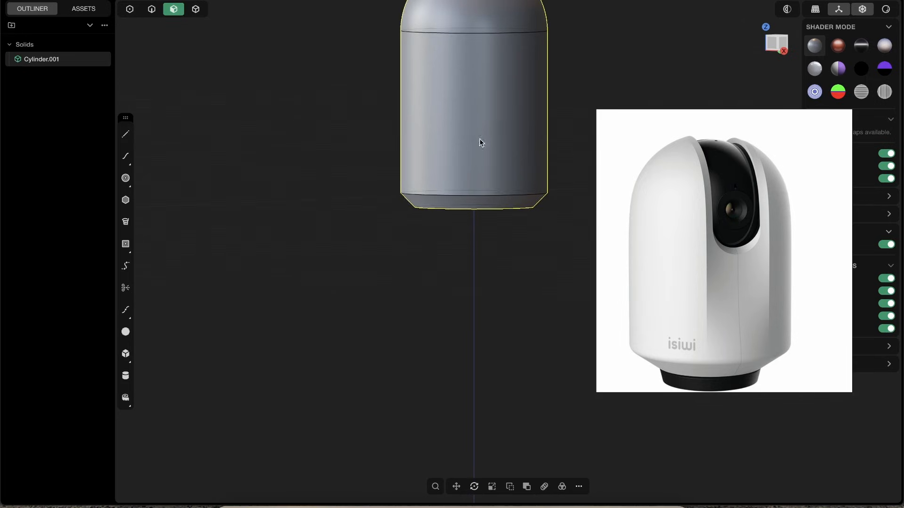
pyautogui.click(468, 165)
pyautogui.keyDown('shift'); pyautogui.moveTo(582, 114); pyautogui.dragTo(557, 212, button='middle'); pyautogui.keyUp('shift')
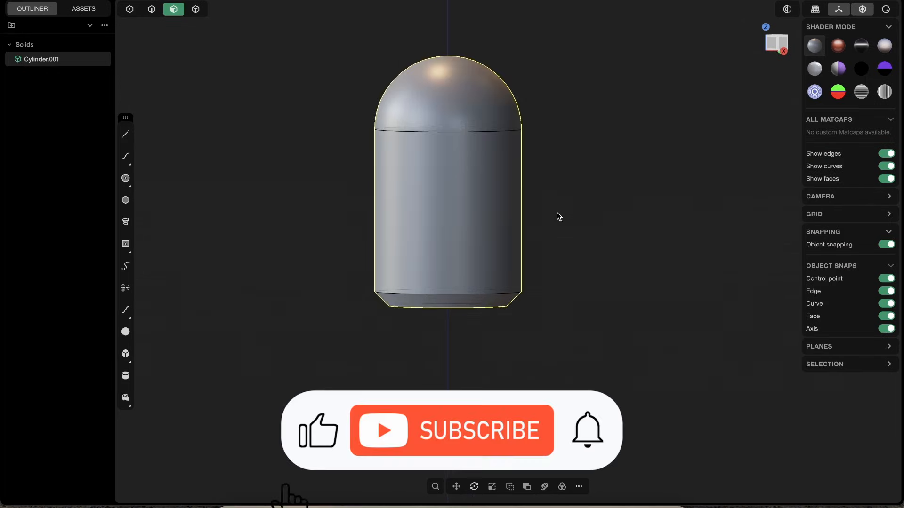
pyautogui.click(556, 213)
pyautogui.click(476, 507)
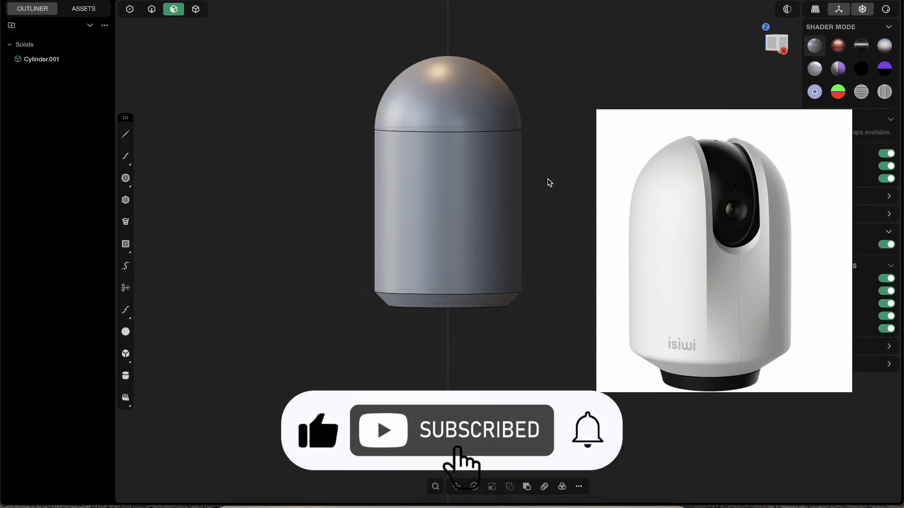
# - Trace the outline of the camera's recessed front strip on the reference photo with the Brush Tool
pyautogui.hotkey('ctrl', 'Tab')
pyautogui.moveTo(689, 141); pyautogui.dragTo(702, 339)
pyautogui.moveTo(755, 359); pyautogui.dragTo(764, 297)
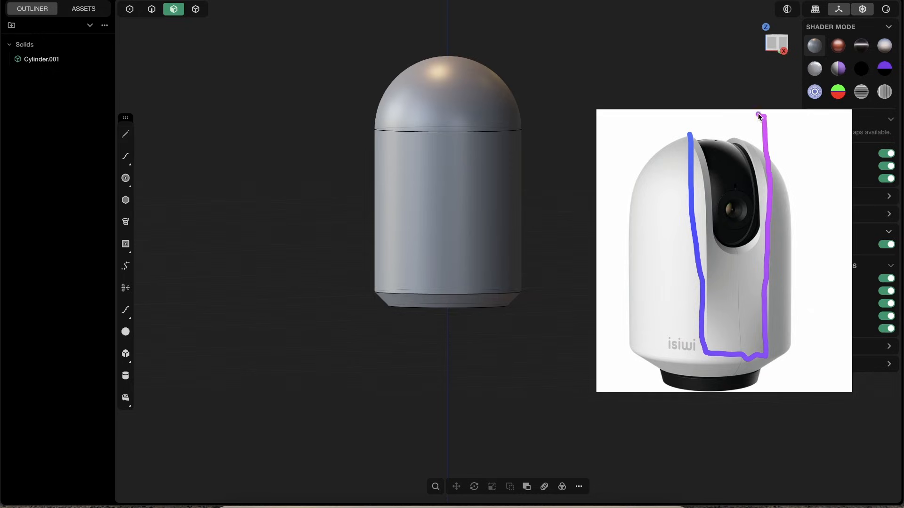
pyautogui.moveTo(690, 140)
pyautogui.mouseDown()
pyautogui.moveTo(701, 134)
pyautogui.moveTo(704, 196)
pyautogui.mouseUp()
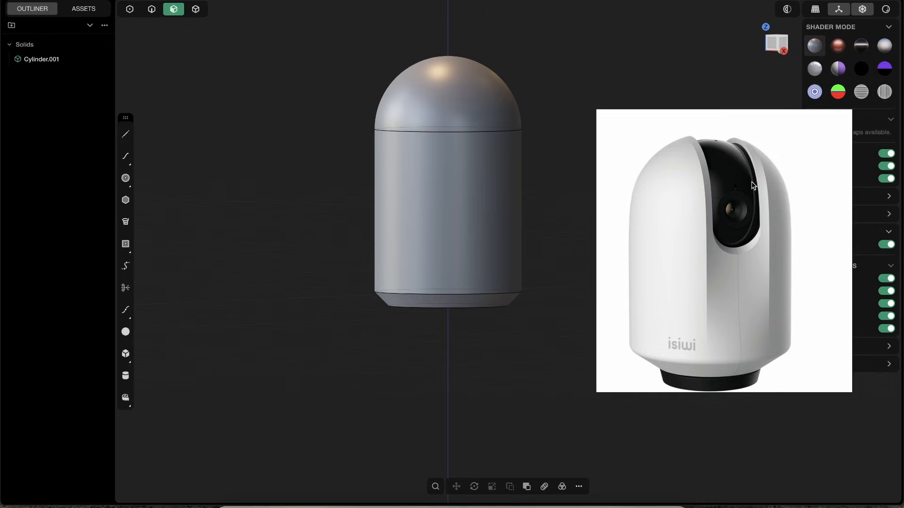
# - Mark the recess's side wall and front surface and outline the round lens head on the reference photo with the Brush Tool
pyautogui.hotkey('ctrl', 'Tab')
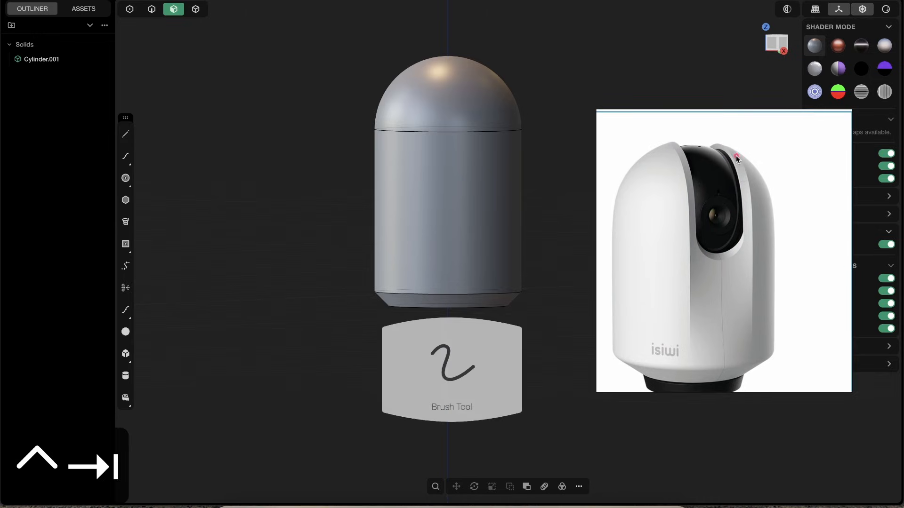
pyautogui.moveTo(737, 186); pyautogui.dragTo(750, 213)
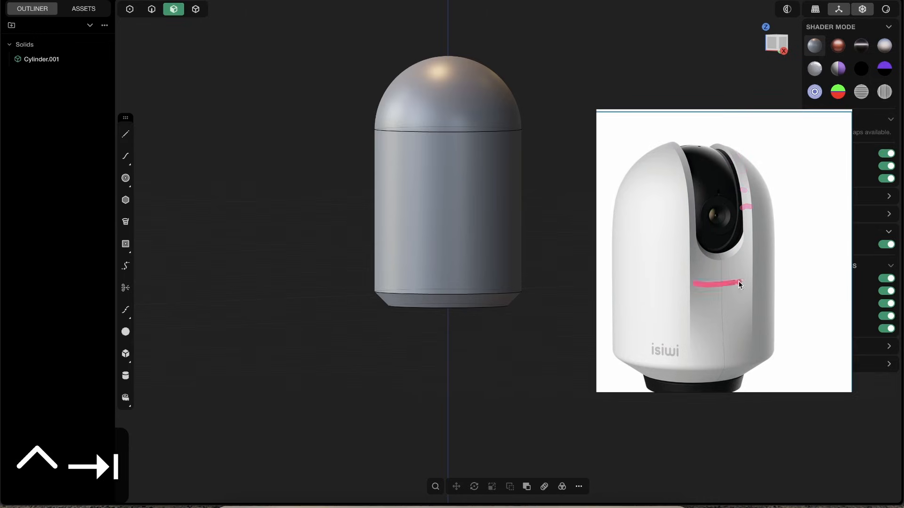
pyautogui.moveTo(703, 315); pyautogui.dragTo(736, 304)
pyautogui.moveTo(701, 338); pyautogui.dragTo(738, 328)
pyautogui.moveTo(716, 361); pyautogui.dragTo(745, 365)
pyautogui.click(706, 294)
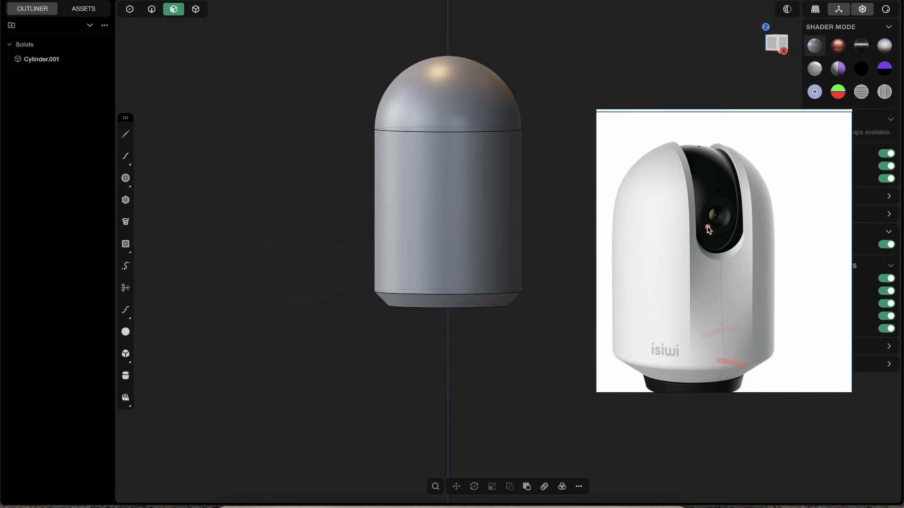
pyautogui.moveTo(715, 147); pyautogui.dragTo(655, 182)
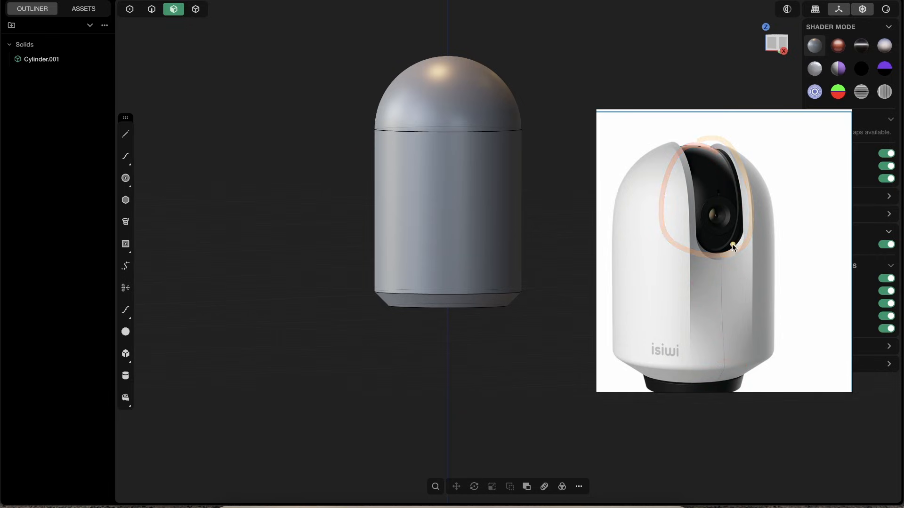
pyautogui.hotkey('ctrl', 'Tab')
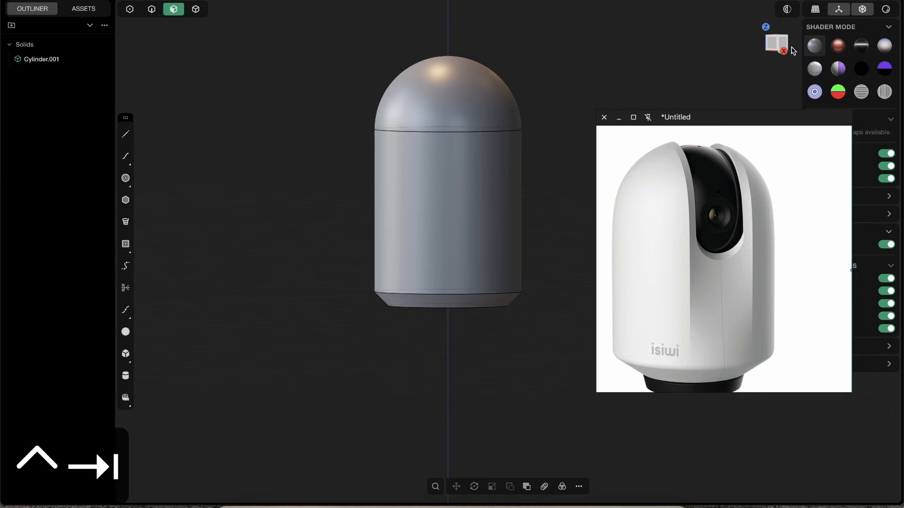
# - In the front view, draw a centre rectangle about 12.03 m tall on the vertical axis above the dome, ending at the body's lower seam
pyautogui.click(777, 45)
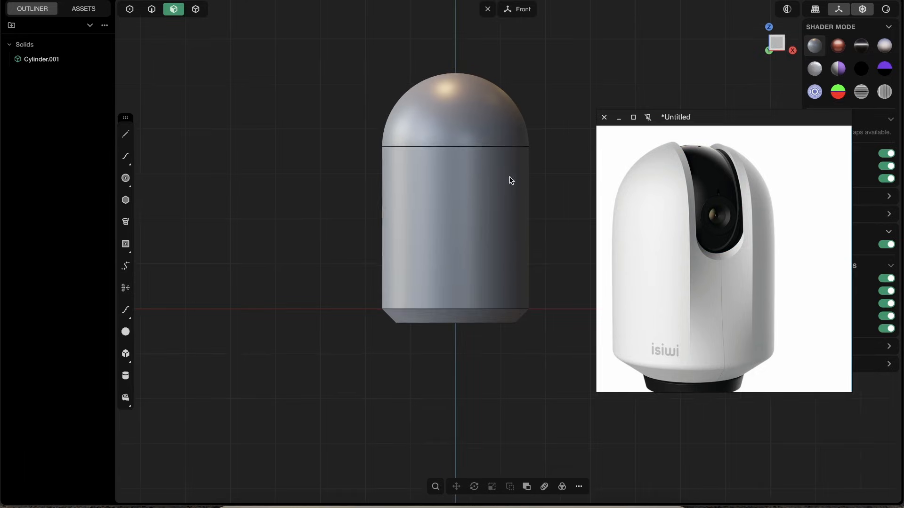
pyautogui.scroll(3, 509, 174)
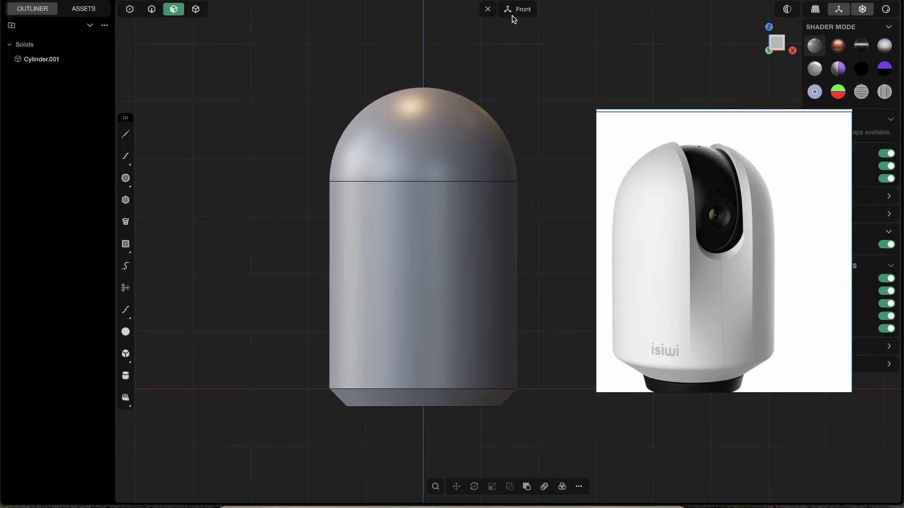
pyautogui.click(125, 244)
pyautogui.scroll(2, 401, 194)
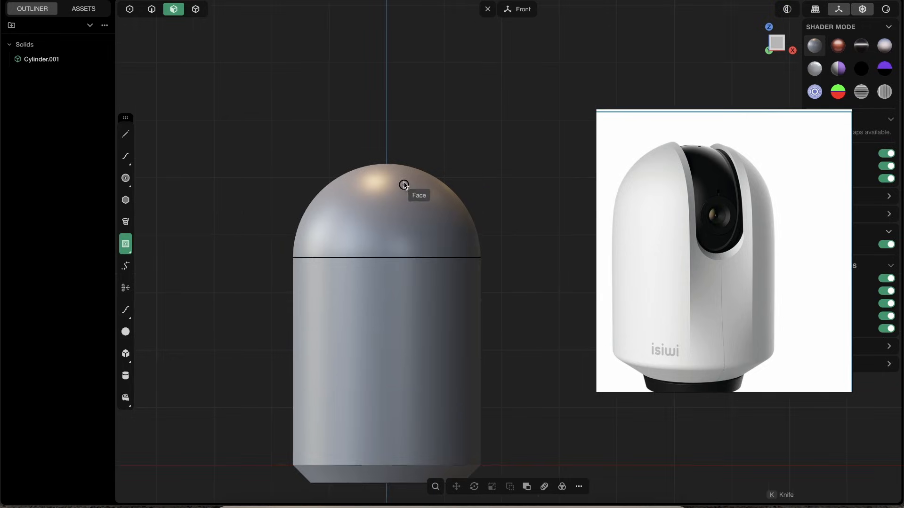
pyautogui.click(388, 115)
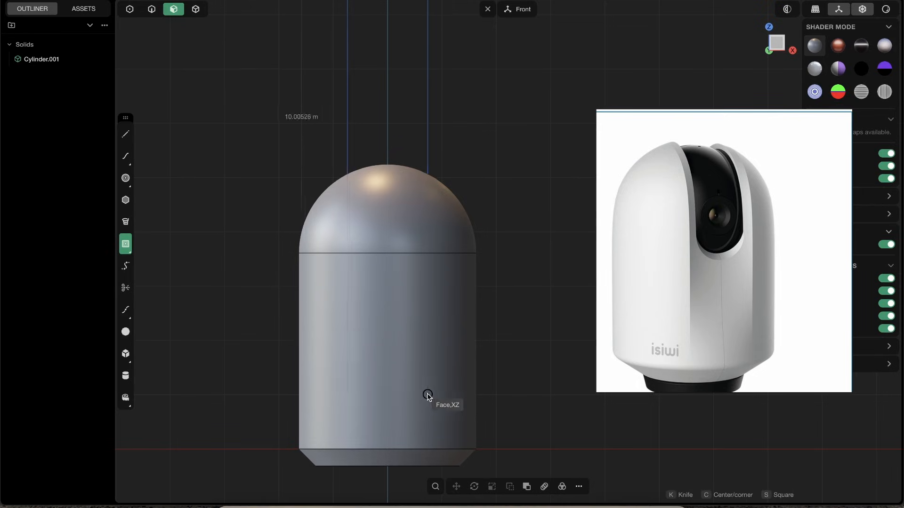
pyautogui.press('c')
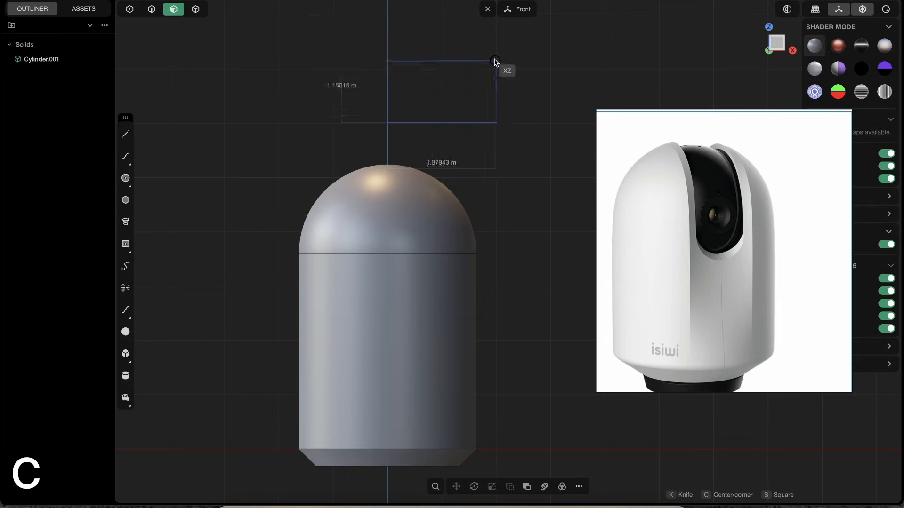
pyautogui.press('c')
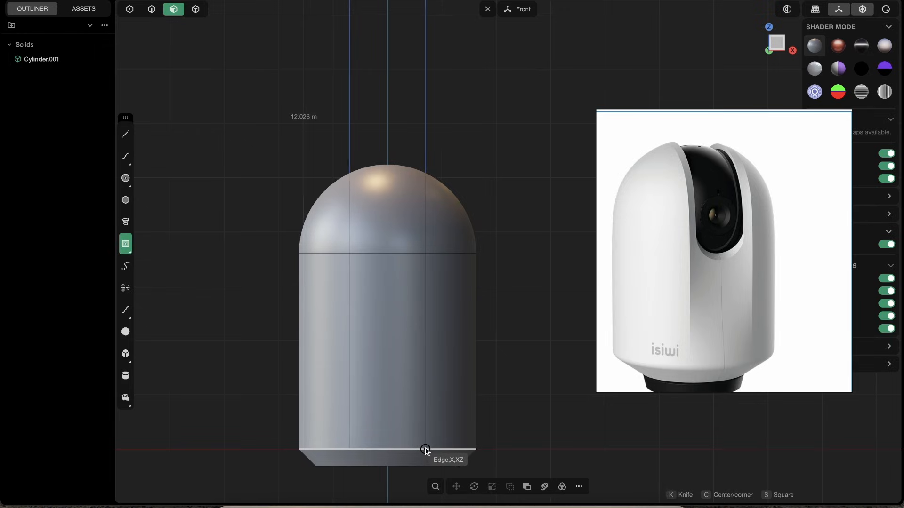
pyautogui.click(425, 449)
pyautogui.scroll(3, 506, 244)
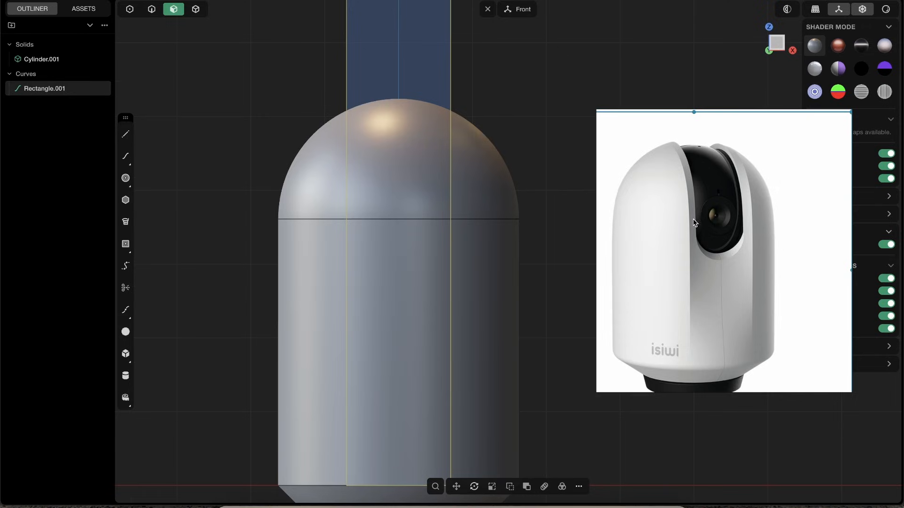
pyautogui.scroll(-2, 446, 142)
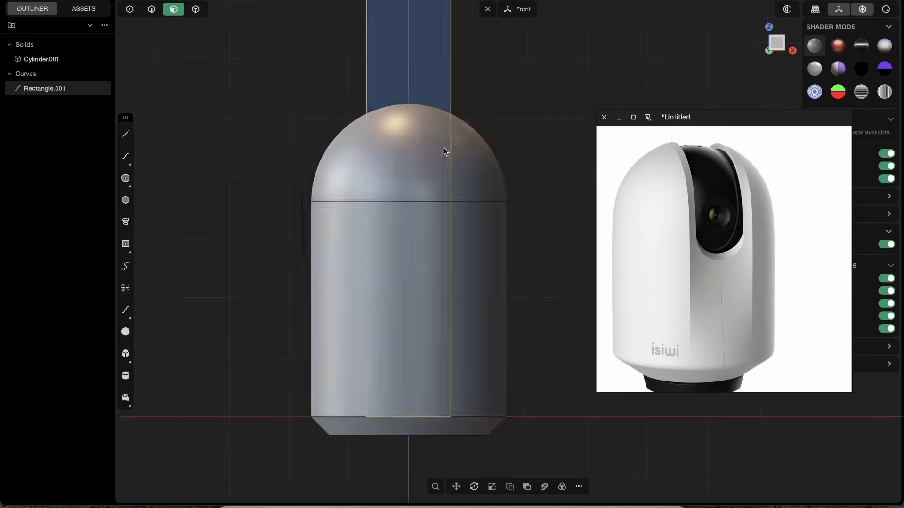
pyautogui.keyDown('shift'); pyautogui.moveTo(372, 162); pyautogui.dragTo(441, 152, button='middle'); pyautogui.keyUp('shift')
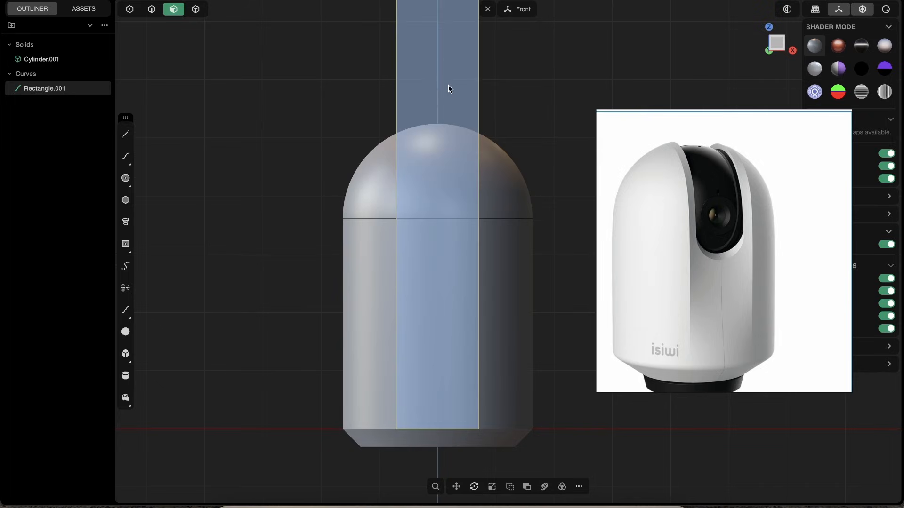
# - Offset the rectangle's outline inward by about 0.193 m with round gap fill to create a smaller nested rectangle
pyautogui.scroll(1, 493, 111)
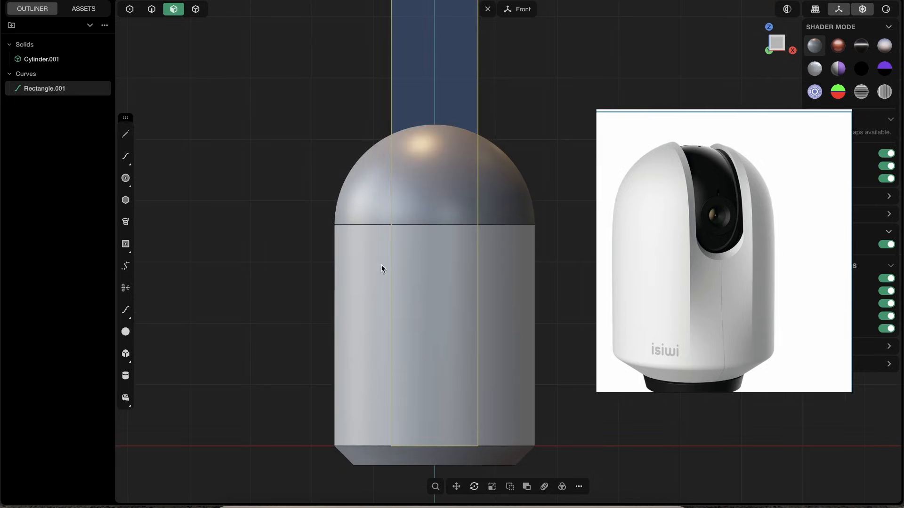
pyautogui.press('o')
pyautogui.scroll(2, 443, 89)
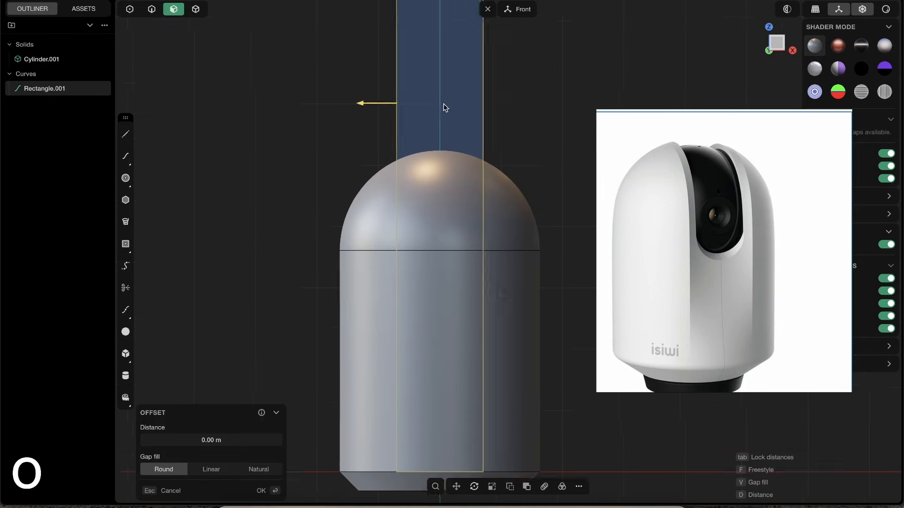
pyautogui.moveTo(358, 114); pyautogui.dragTo(371, 121)
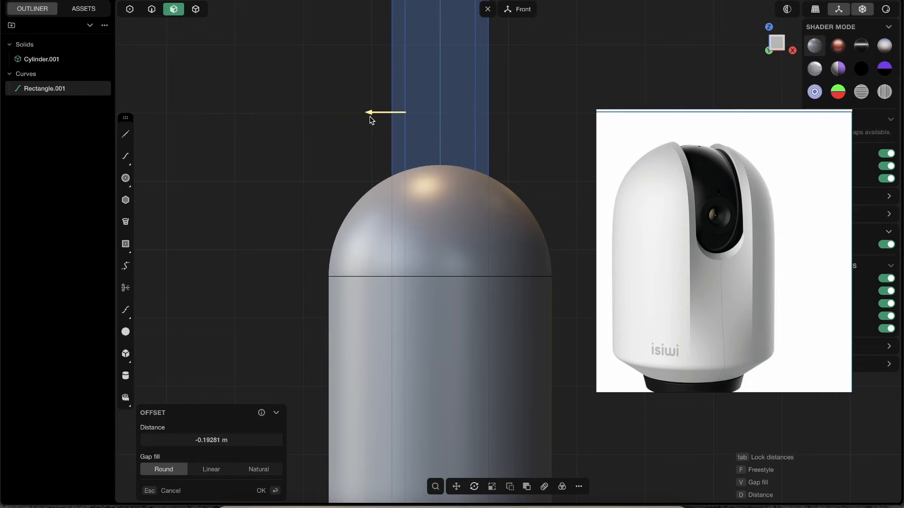
pyautogui.press('Return')
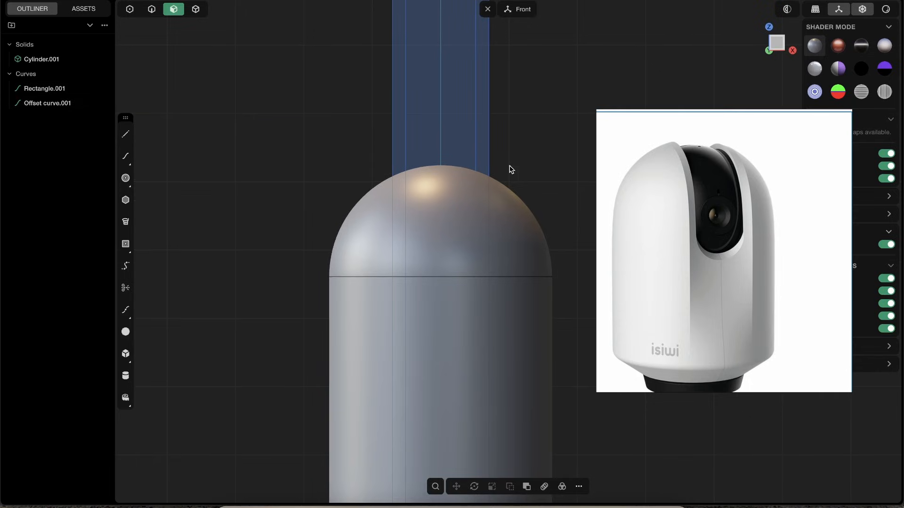
# - Examine the corner points and edges of the two nested rectangles against the body's lower seam
pyautogui.scroll(-2, 529, 146)
pyautogui.press('1')
pyautogui.press('2')
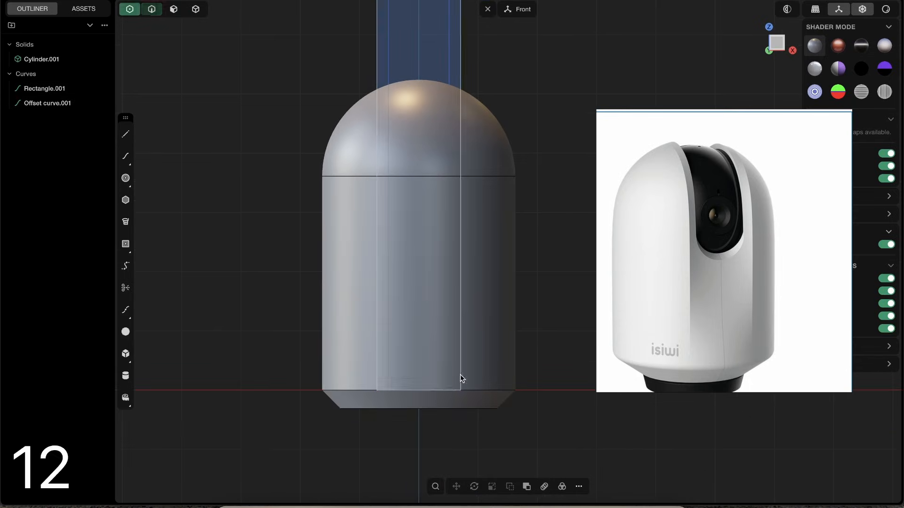
pyautogui.scroll(2, 431, 380)
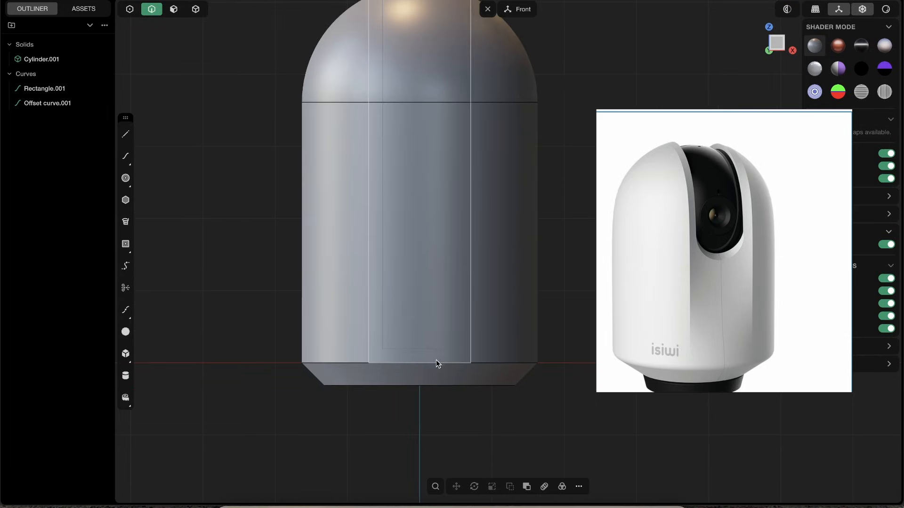
pyautogui.press('1')
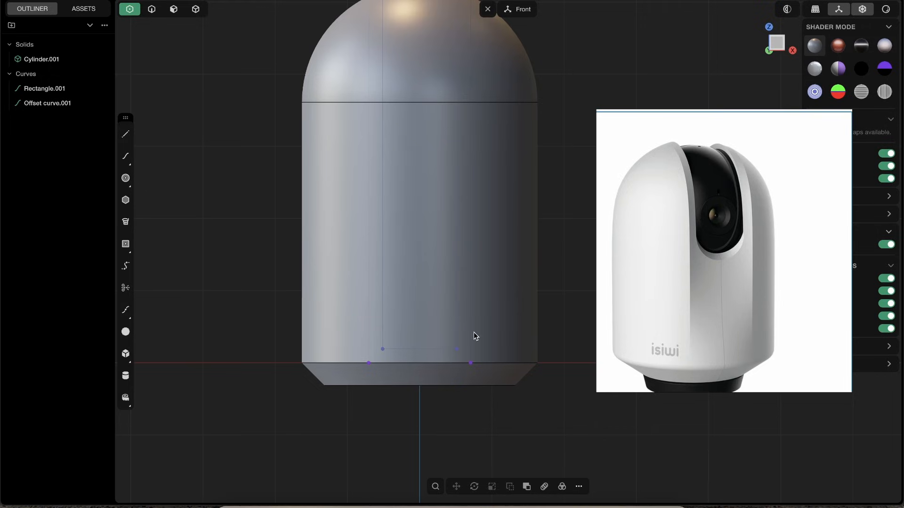
pyautogui.keyDown('shift'); pyautogui.moveTo(459, 331); pyautogui.dragTo(442, 386, button='middle'); pyautogui.keyUp('shift')
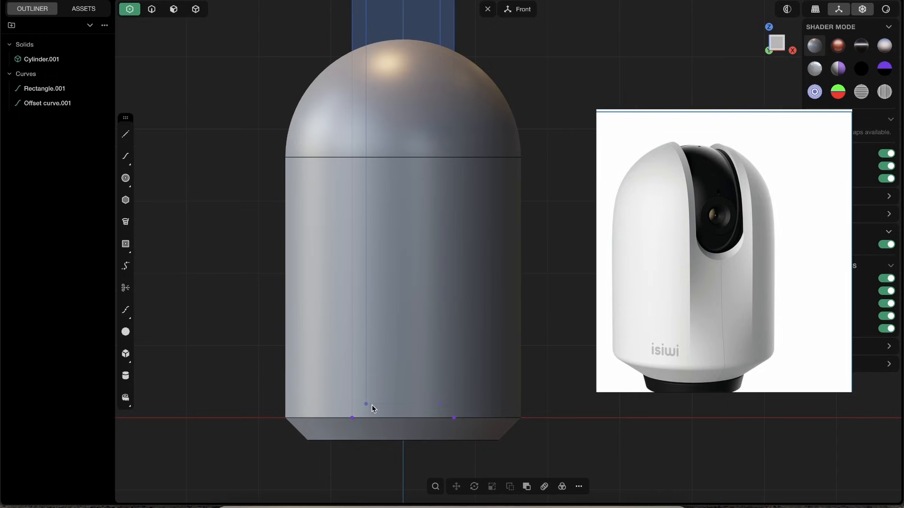
pyautogui.keyDown('shift'); pyautogui.moveTo(420, 200); pyautogui.dragTo(418, 249, button='middle'); pyautogui.keyUp('shift')
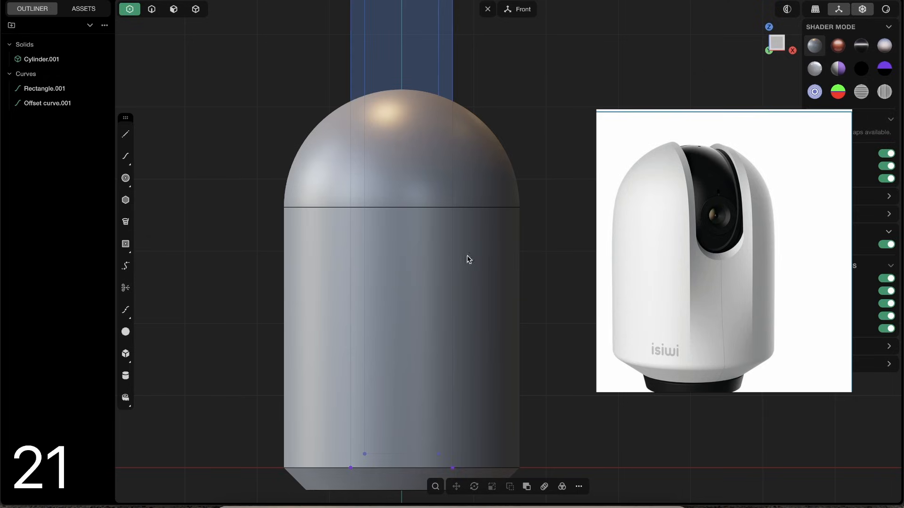
pyautogui.press('2')
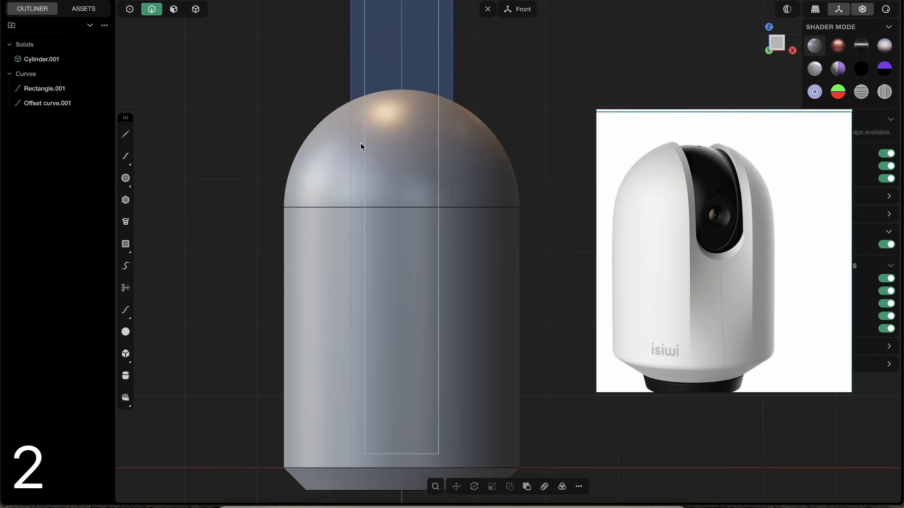
# - Select the rectangle and its inner offset curve and project them onto the body with the Imprint command
pyautogui.click(360, 137)
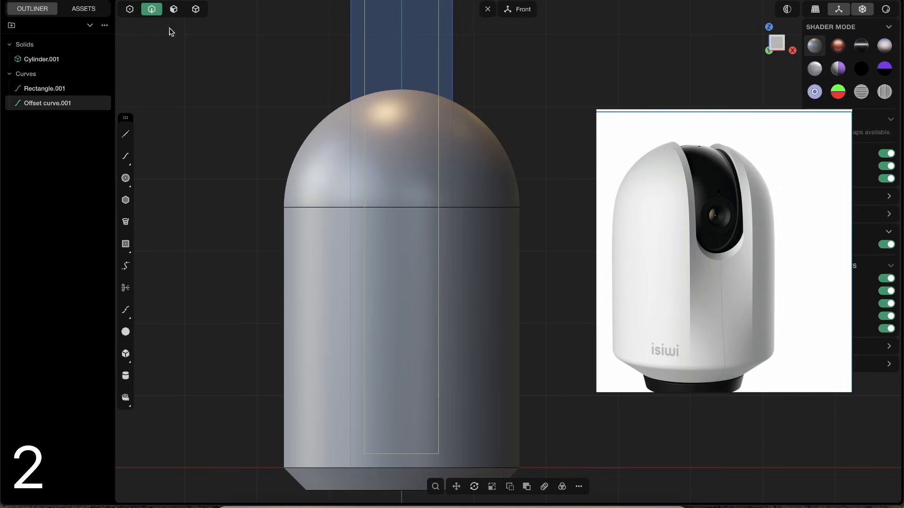
pyautogui.click(351, 170)
pyautogui.scroll(-3, 465, 195)
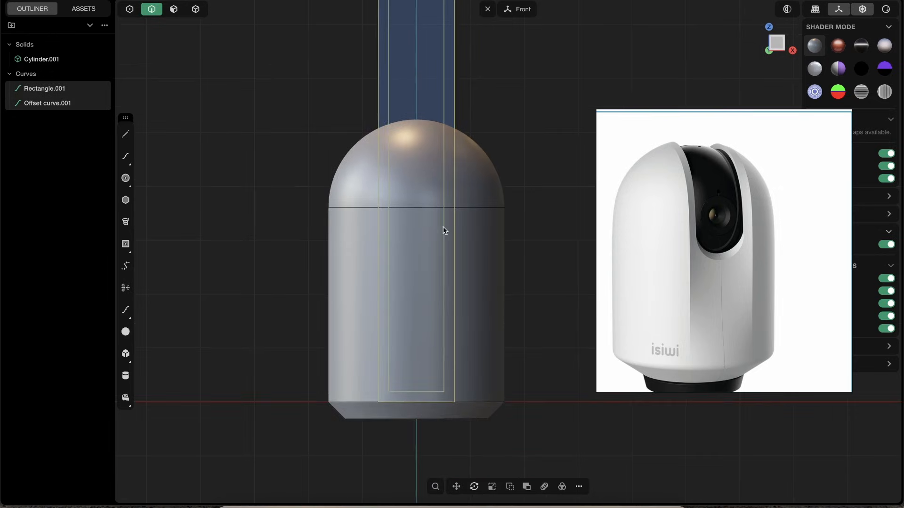
pyautogui.scroll(3, 477, 197)
pyautogui.hotkey('shift', '1')
pyautogui.press('super+z')
pyautogui.press('2')
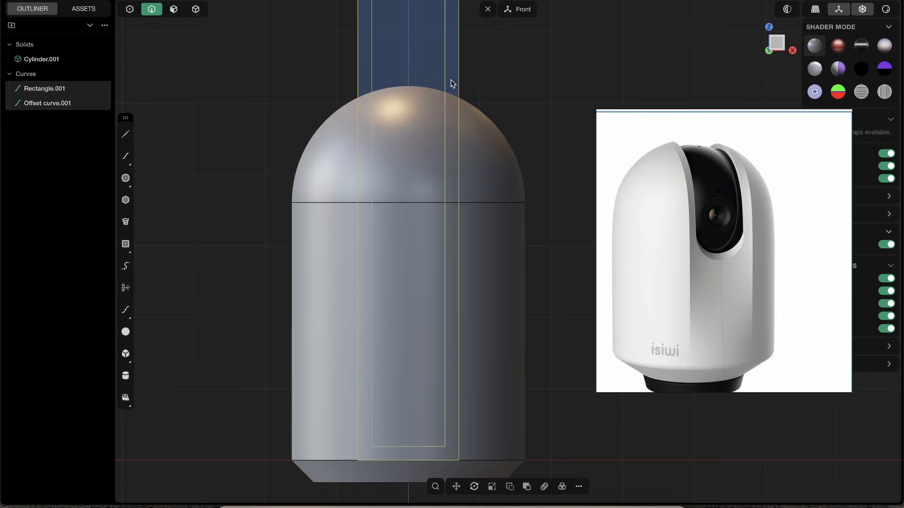
pyautogui.keyDown('shift'); pyautogui.moveTo(507, 181); pyautogui.dragTo(469, 168, button='middle'); pyautogui.keyUp('shift')
pyautogui.write('fimpri')
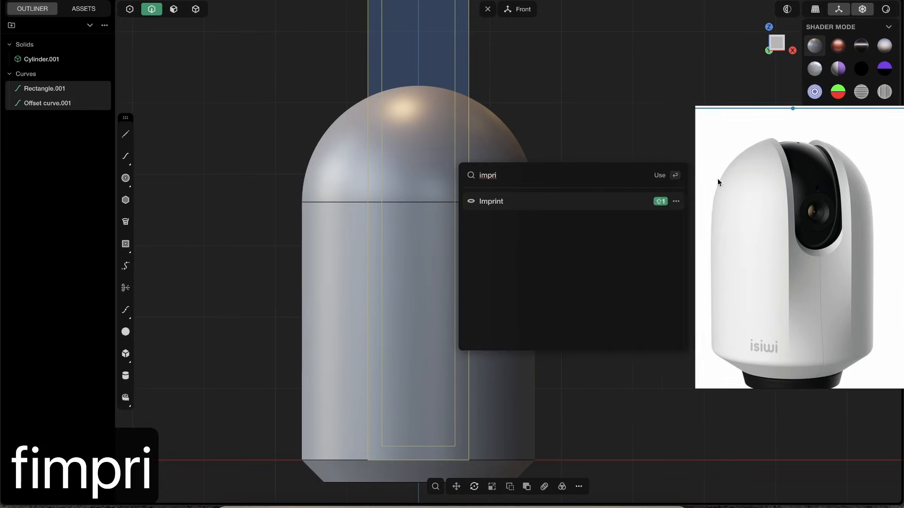
pyautogui.click(506, 207)
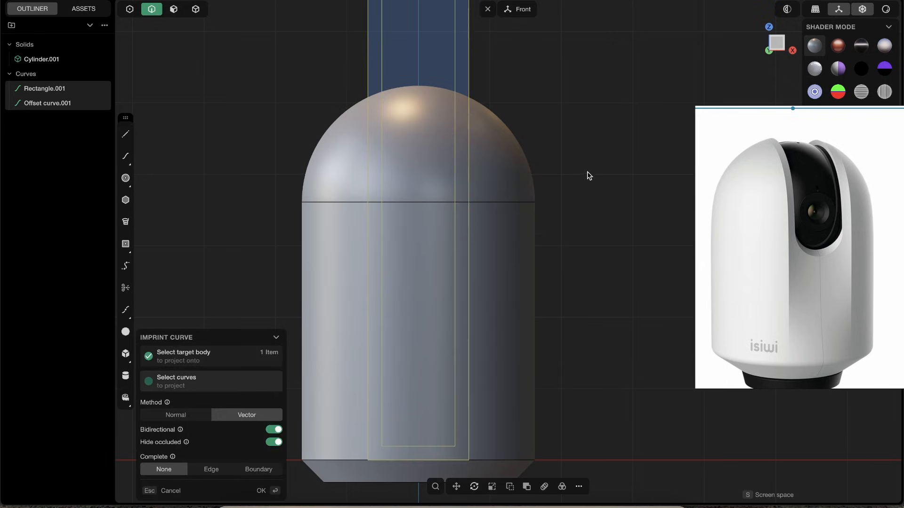
pyautogui.press('Escape')
pyautogui.press('Escape')
# - Hide both source curves and inspect the imprinted strip lines on the body
pyautogui.keyDown('shift'); pyautogui.moveTo(526, 106); pyautogui.dragTo(516, 245, button='middle'); pyautogui.keyUp('shift')
pyautogui.moveTo(497, 193); pyautogui.dragTo(263, 105)
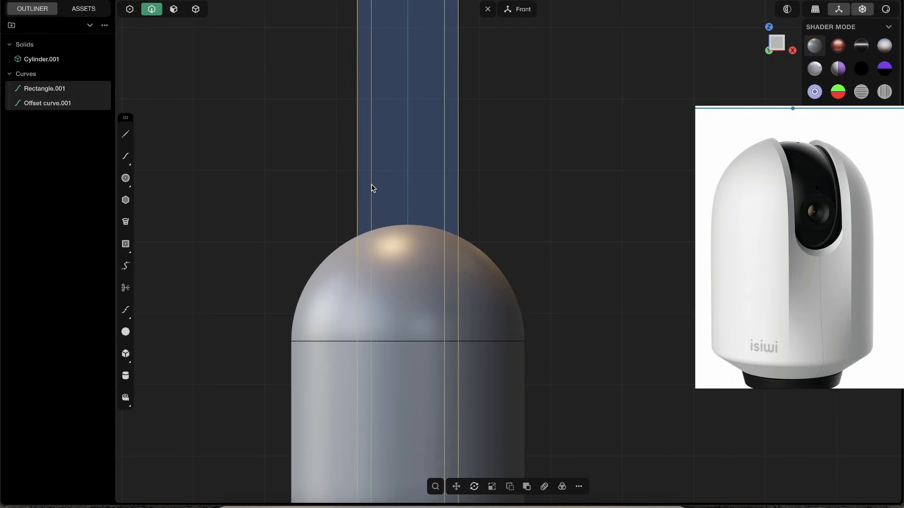
pyautogui.press('h')
pyautogui.moveTo(422, 251); pyautogui.dragTo(489, 49, button='middle')
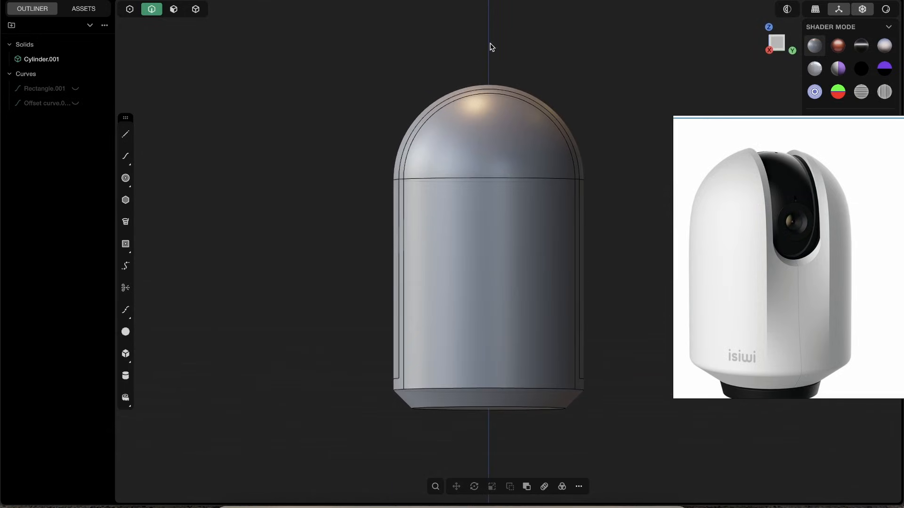
pyautogui.moveTo(492, 181); pyautogui.dragTo(575, 226, button='middle')
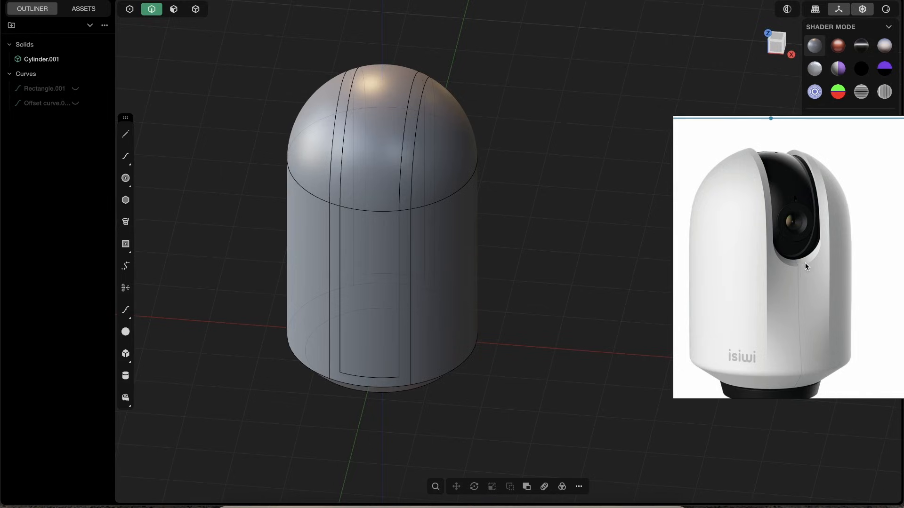
# - In the right view, draw a vertical line through the body's centre from above the dome to below the base
pyautogui.moveTo(480, 121); pyautogui.dragTo(476, 214, button='middle')
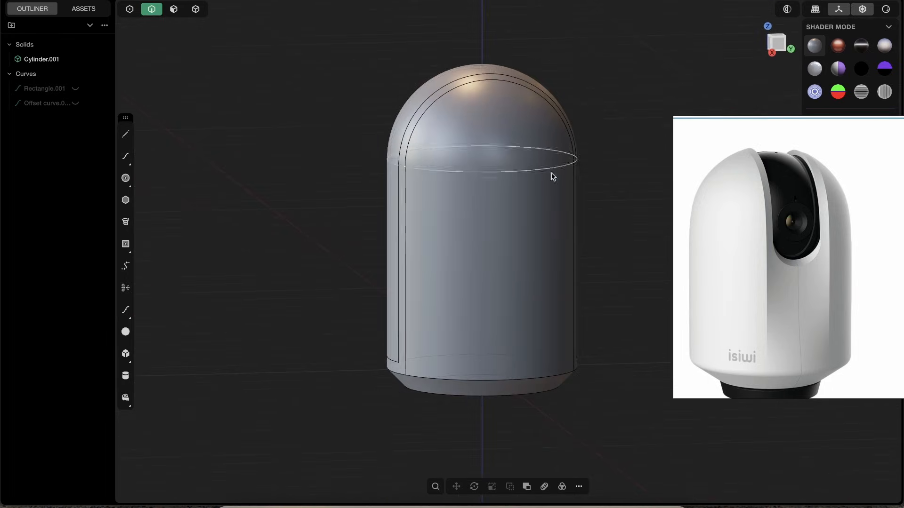
pyautogui.click(782, 50)
pyautogui.keyDown('shift'); pyautogui.moveTo(493, 68); pyautogui.dragTo(434, 66, button='middle'); pyautogui.keyUp('shift')
pyautogui.hotkey('shift', 'a')
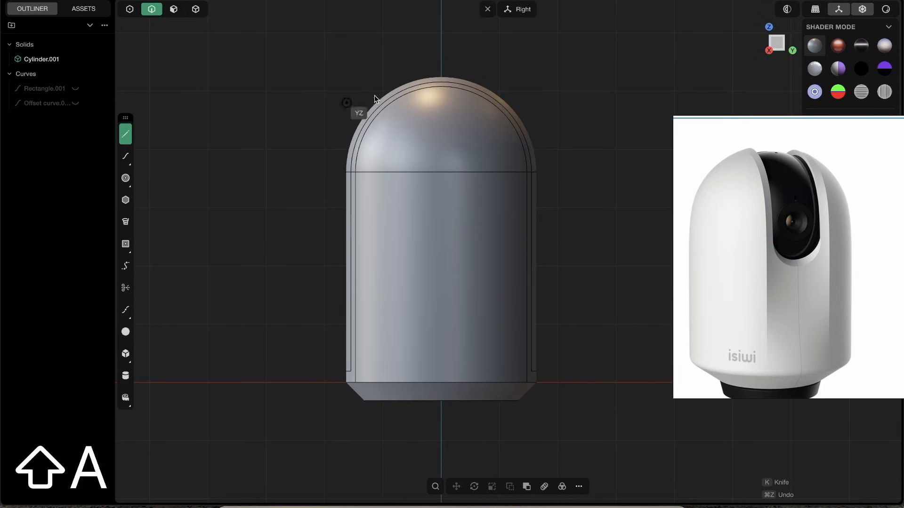
pyautogui.click(441, 26)
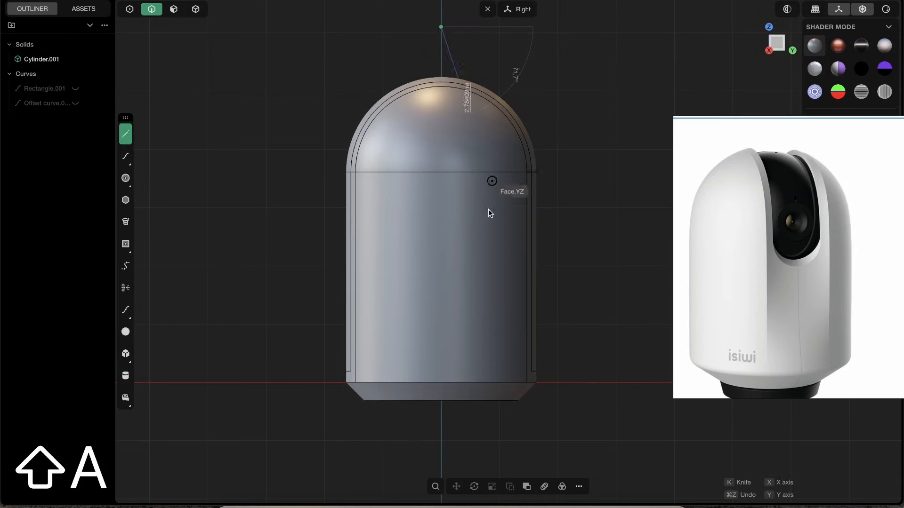
pyautogui.click(442, 447)
# - Cut the body along the vertical centre line and delete the rear half
pyautogui.press('c')
pyautogui.click(482, 124)
pyautogui.rightClick(606, 97)
pyautogui.press('x')
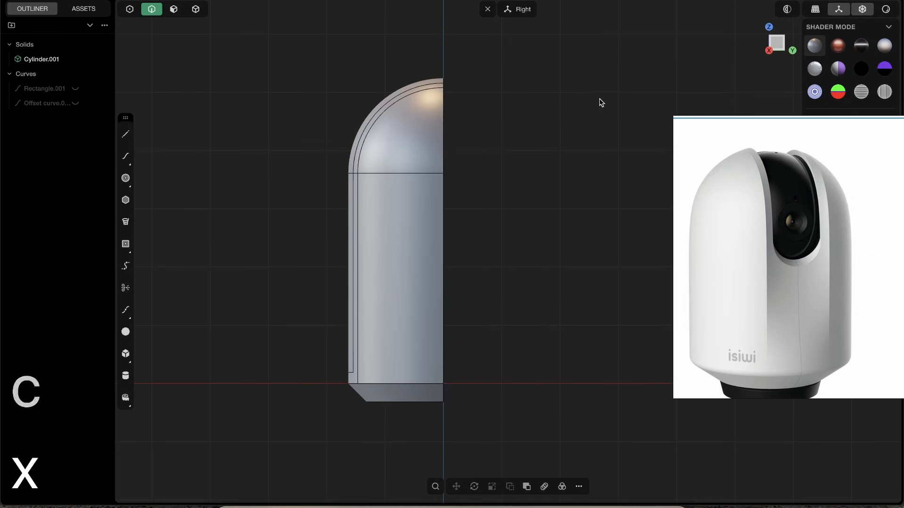
# - Delete the flat cut face at the back of the half body so only an open sheet remains
pyautogui.moveTo(443, 137); pyautogui.dragTo(502, 181, button='middle')
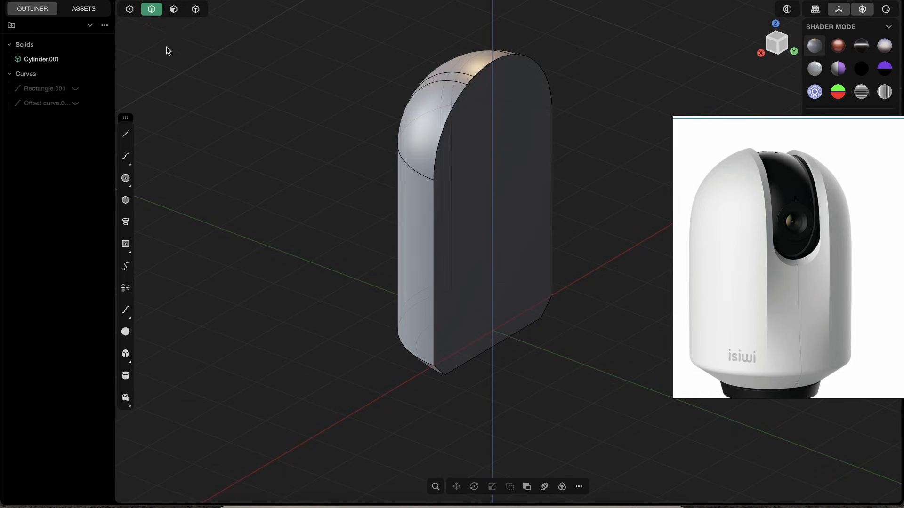
pyautogui.press('3')
pyautogui.click(524, 163)
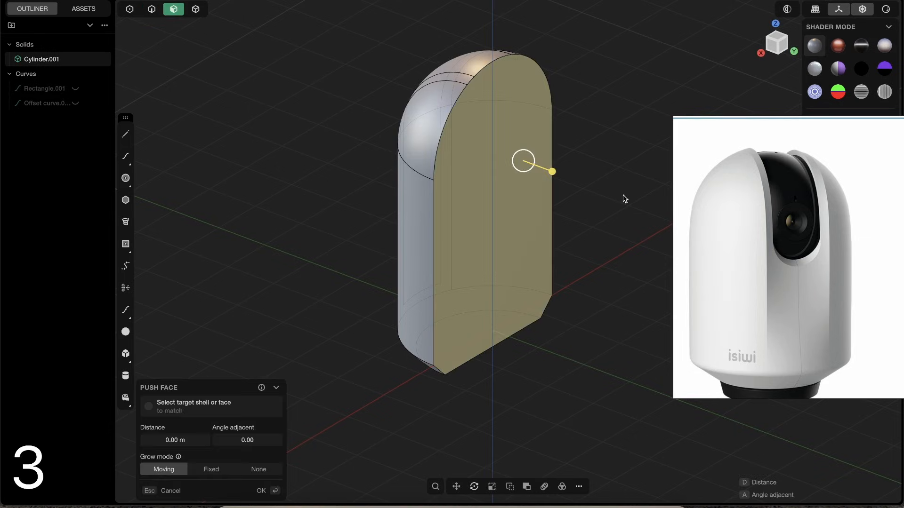
pyautogui.hotkey('shift', 'x')
# - Delete the dome's central strip face and both front strip faces of the cylindrical part, keeping the dome's narrow side strips
pyautogui.moveTo(535, 170); pyautogui.dragTo(493, 228, button='middle')
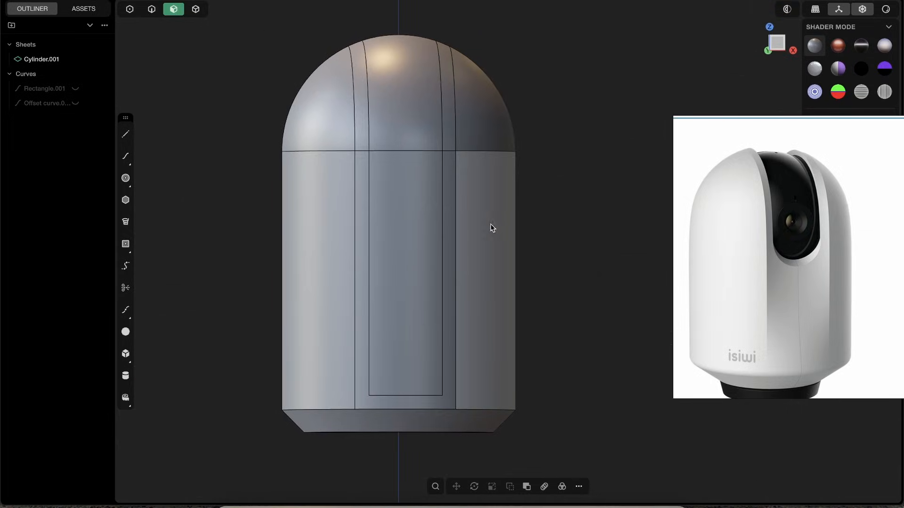
pyautogui.scroll(1, 438, 193)
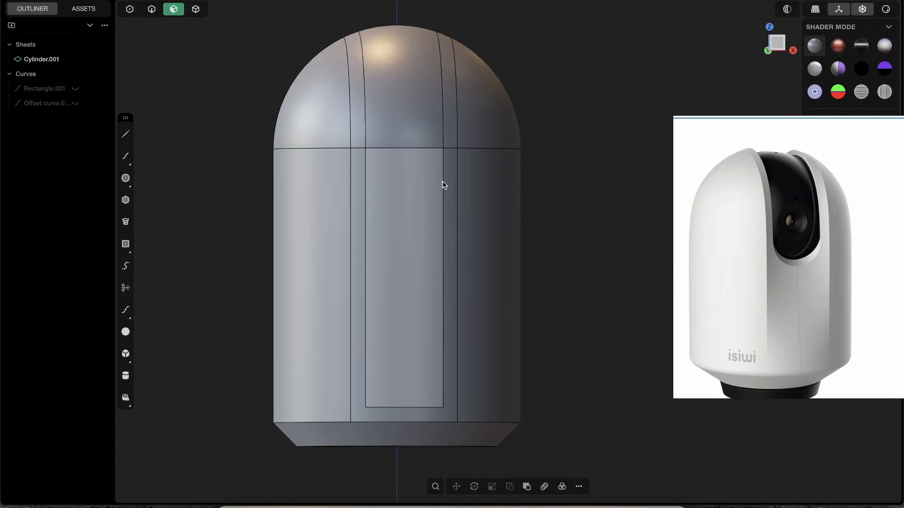
pyautogui.click(413, 95)
pyautogui.press('q')
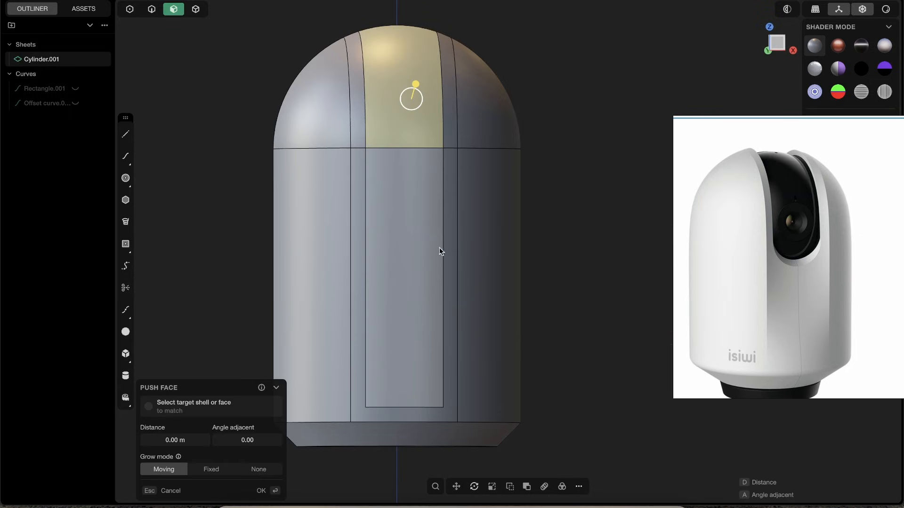
pyautogui.click(359, 180)
pyautogui.click(405, 184)
pyautogui.moveTo(444, 218); pyautogui.dragTo(437, 177, button='middle')
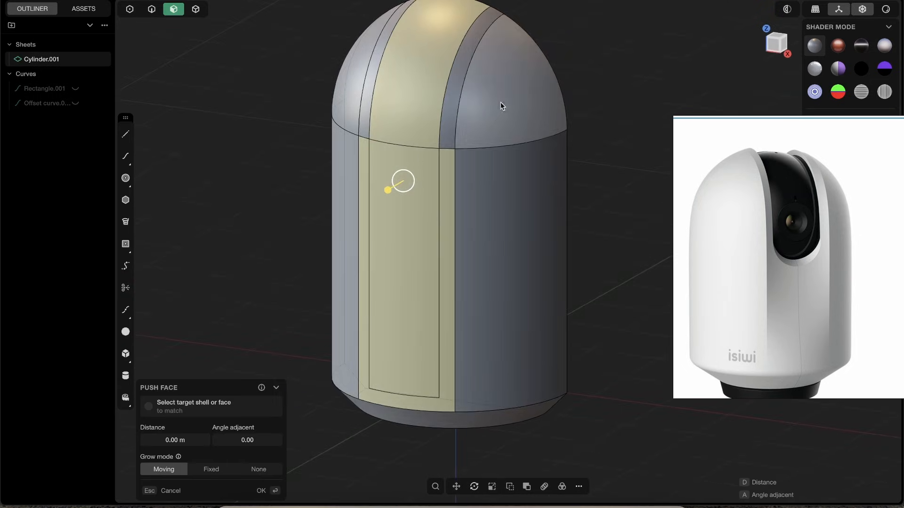
pyautogui.hotkey('shift', 'x')
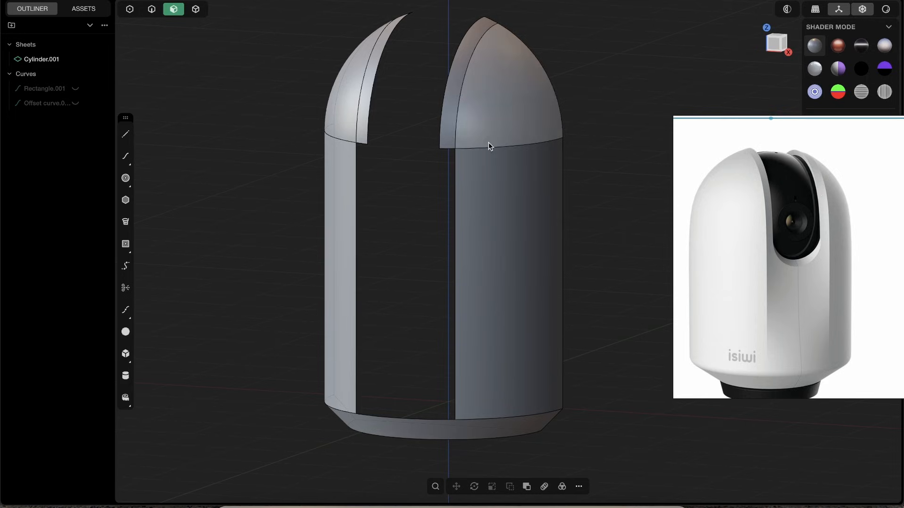
# - Inspect the open dome strips and switch to Google Chrome to view the front-facing camera photo on Pinterest
pyautogui.keyDown('shift'); pyautogui.moveTo(399, 118); pyautogui.dragTo(395, 142, button='middle'); pyautogui.keyUp('shift')
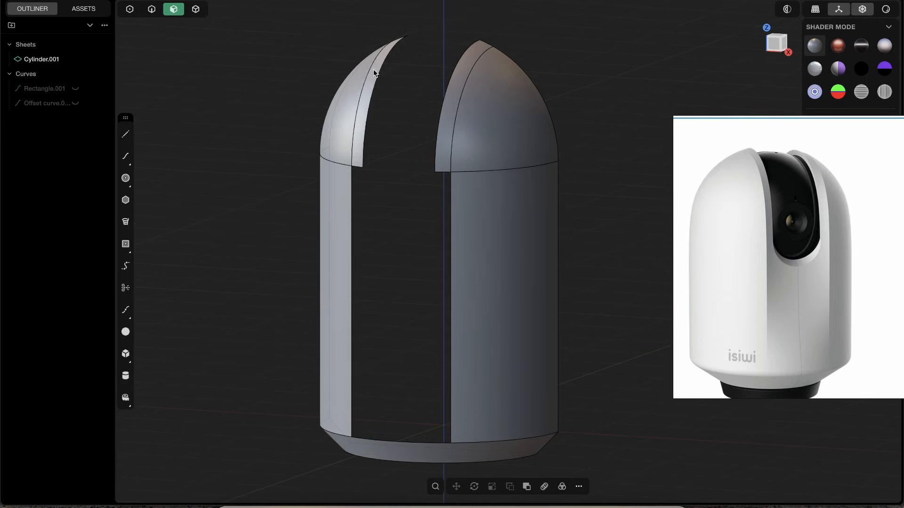
pyautogui.scroll(5, 473, 143)
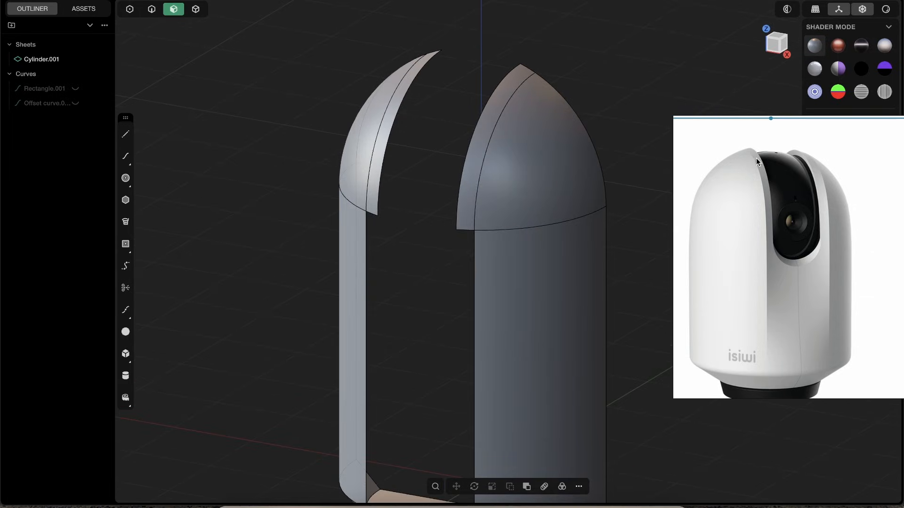
pyautogui.hotkey('alt', 'Tab')
pyautogui.hotkey('alt', 'Tab')
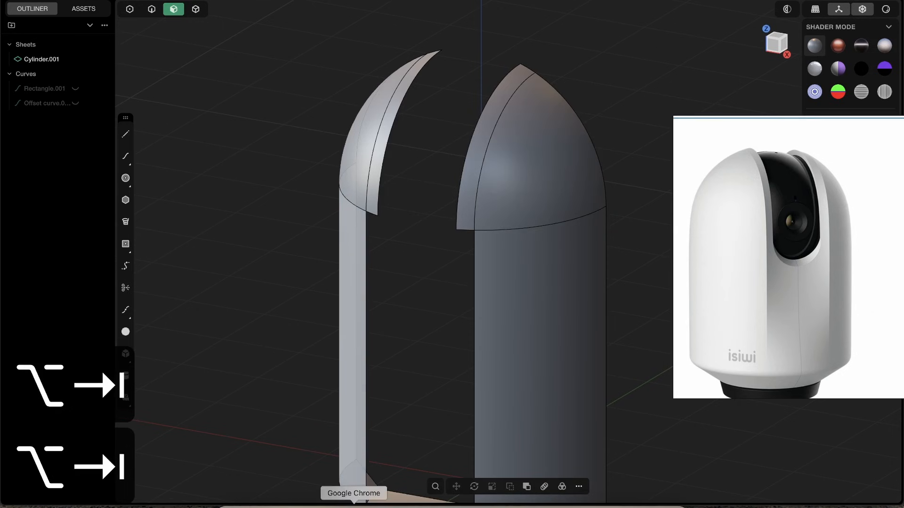
pyautogui.click(355, 505)
pyautogui.click(530, 142)
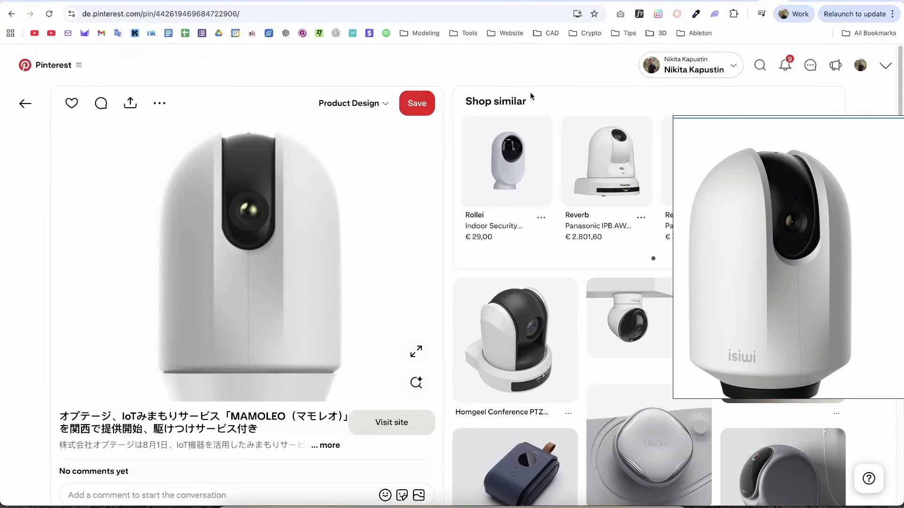
# - Trace the dome's shoulder curves on both sides of the recess on the front-facing camera photo with the Brush Tool
pyautogui.hotkey('ctrl', 'Tab')
pyautogui.moveTo(219, 123)
pyautogui.mouseDown()
pyautogui.moveTo(222, 156)
pyautogui.moveTo(218, 125)
pyautogui.mouseUp()
pyautogui.moveTo(170, 184); pyautogui.dragTo(182, 158)
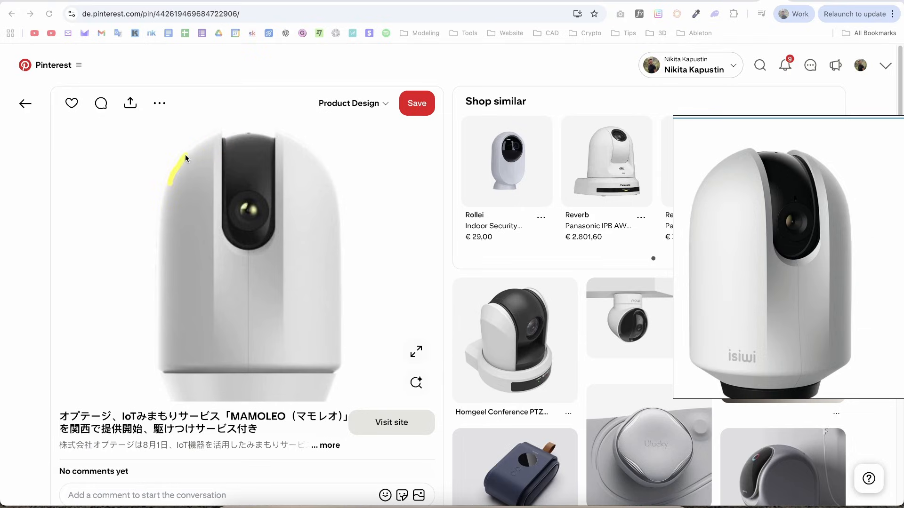
pyautogui.moveTo(335, 188); pyautogui.dragTo(280, 132)
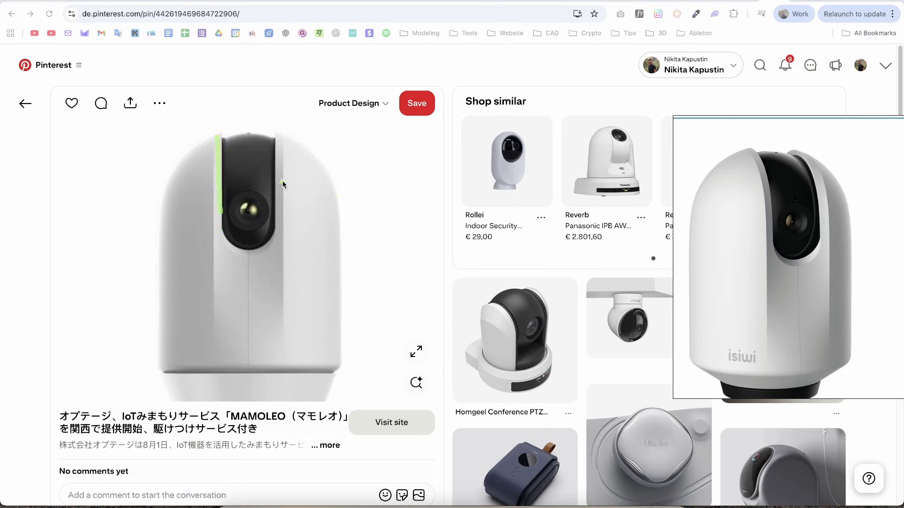
# - Switch back to Plasticity and examine the edges of the dome's narrow side strips from several angles
pyautogui.hotkey('ctrl', 'Tab')
pyautogui.hotkey('alt', 'Tab')
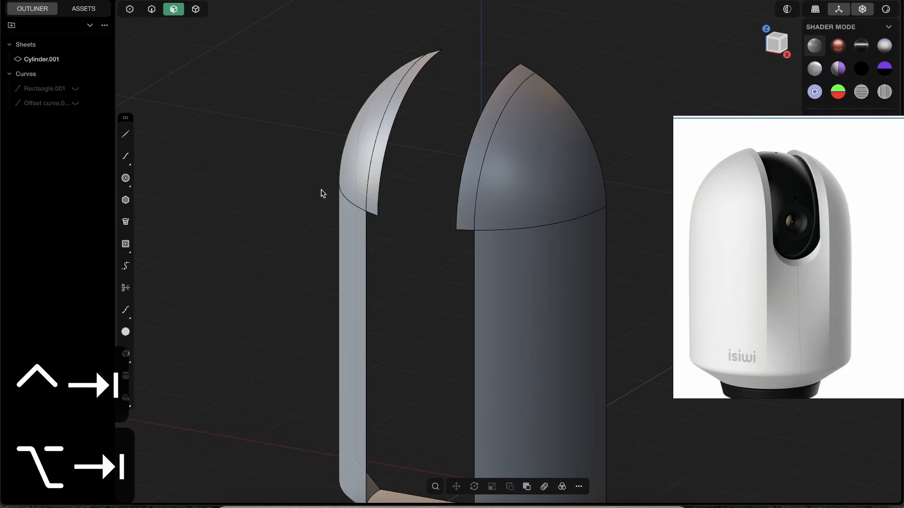
pyautogui.press('2')
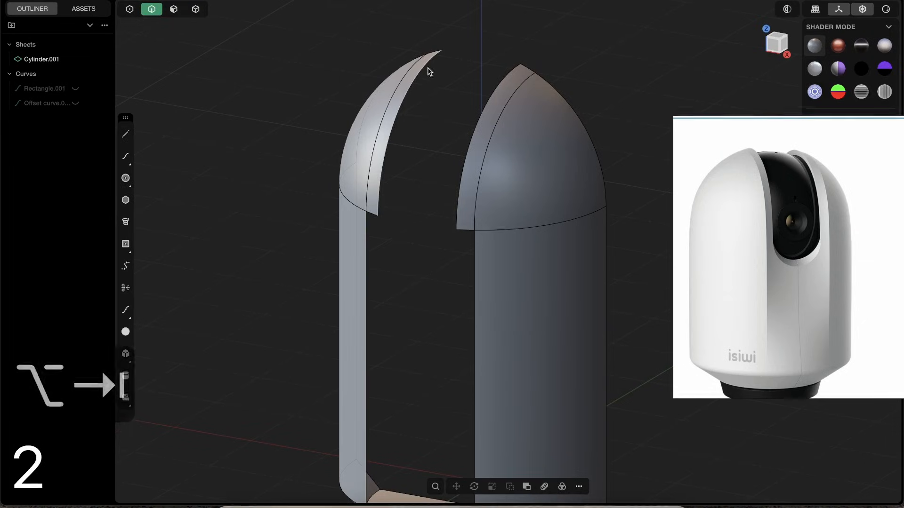
pyautogui.press('2')
pyautogui.click(431, 48)
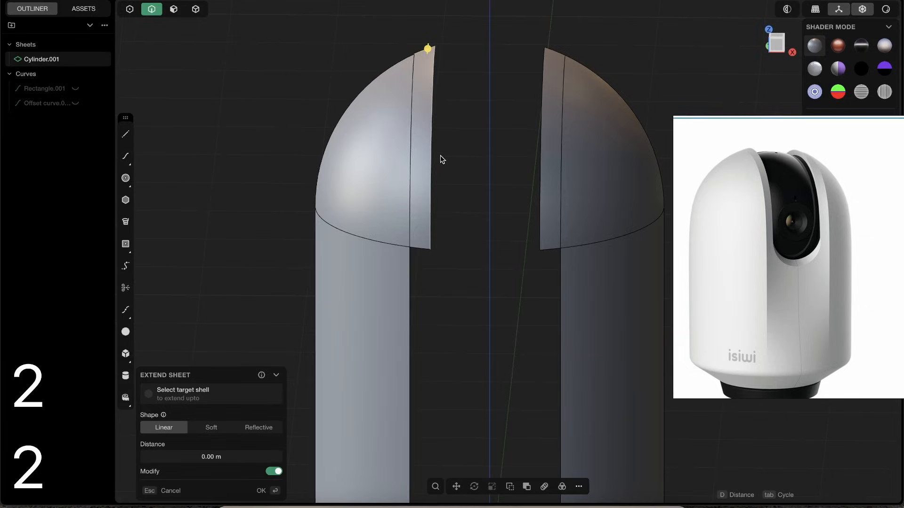
pyautogui.moveTo(440, 155); pyautogui.dragTo(414, 136, button='middle')
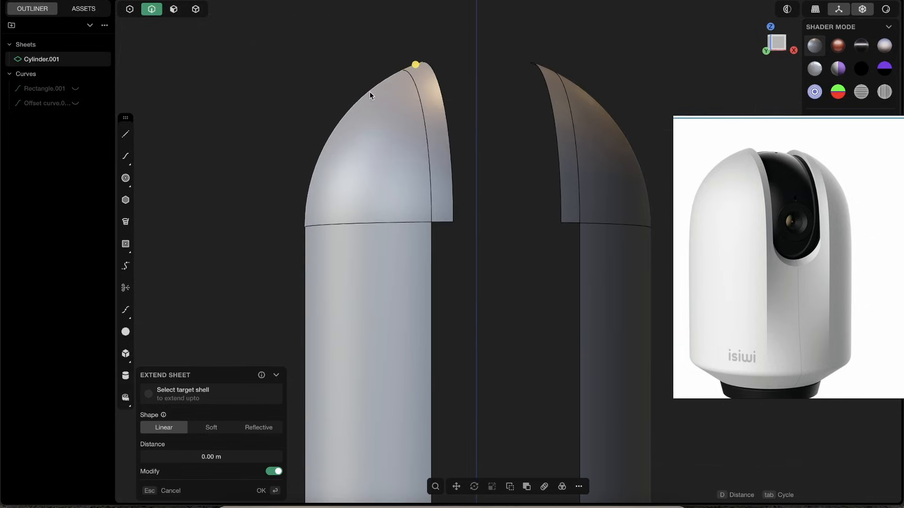
pyautogui.moveTo(396, 89); pyautogui.dragTo(434, 229, button='middle')
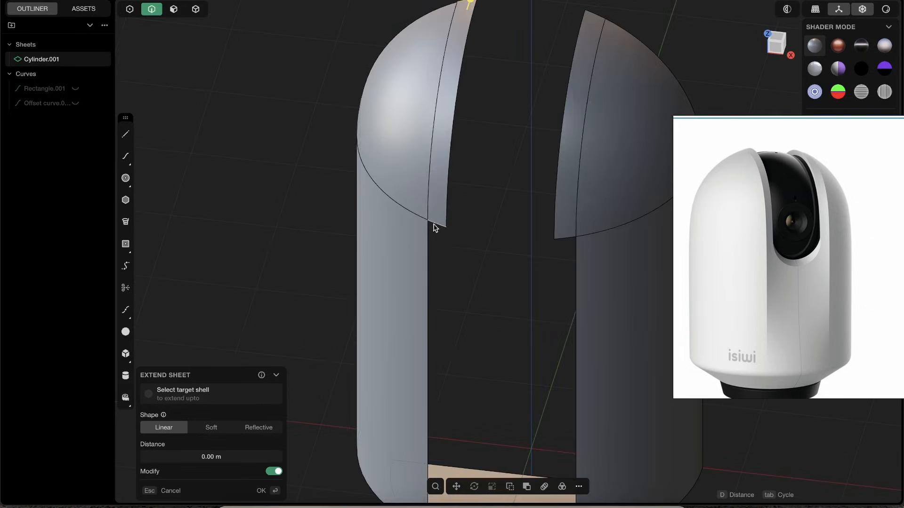
pyautogui.press('Escape')
# - Duplicate the short lower edge of the dome's left narrow strip as a separate curve
pyautogui.keyDown('shift'); pyautogui.moveTo(473, 176); pyautogui.dragTo(388, 278, button='middle'); pyautogui.keyUp('shift')
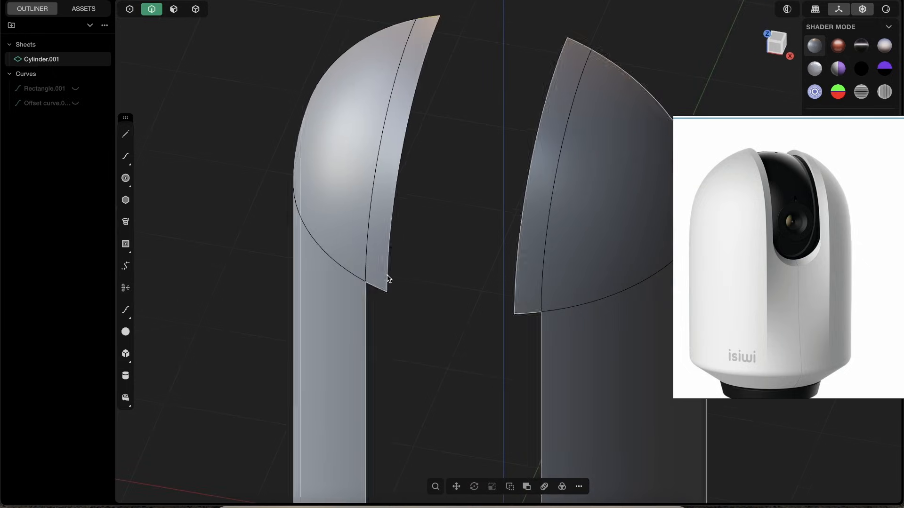
pyautogui.press('2')
pyautogui.click(378, 287)
pyautogui.press('g')
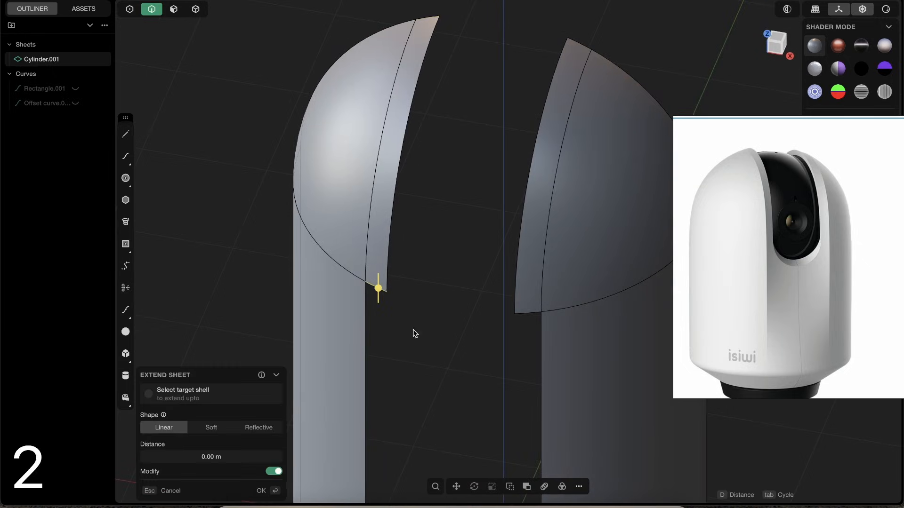
pyautogui.keyDown('shift'); pyautogui.moveTo(400, 169); pyautogui.dragTo(403, 141, button='middle'); pyautogui.keyUp('shift')
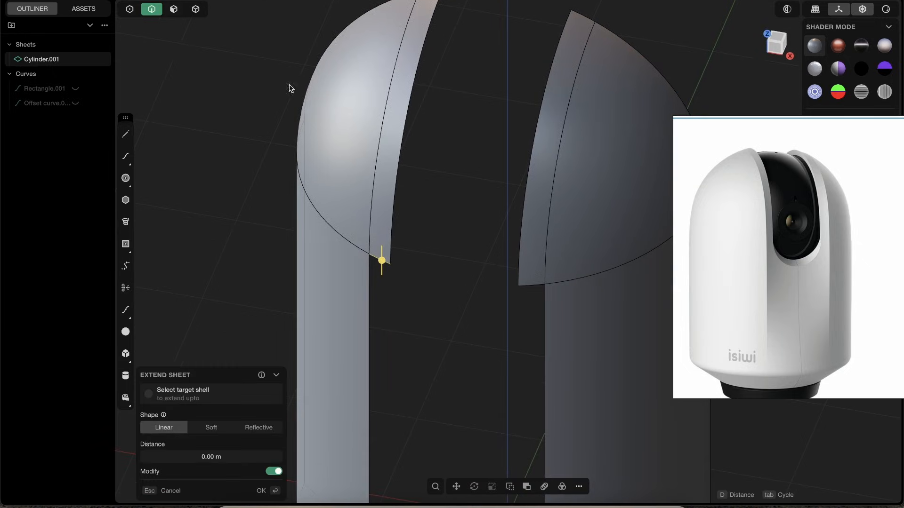
pyautogui.hotkey('shift', 'd')
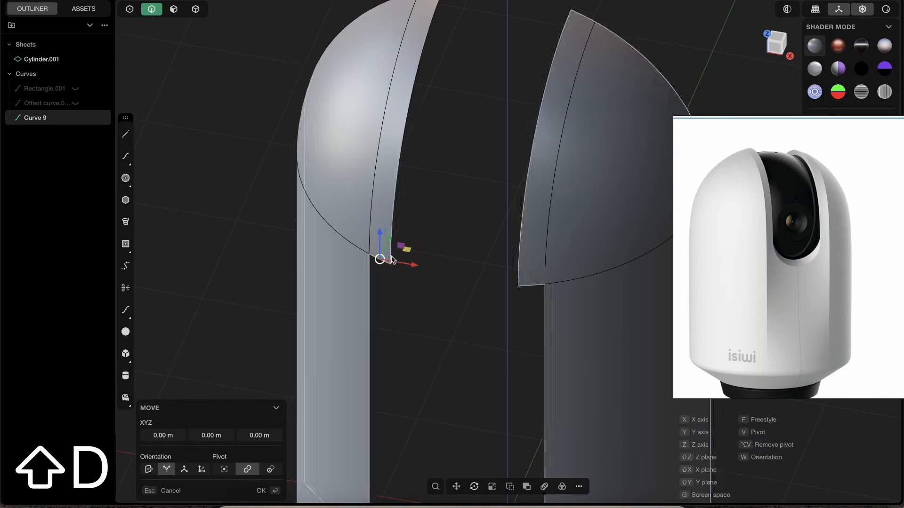
pyautogui.scroll(3, 427, 267)
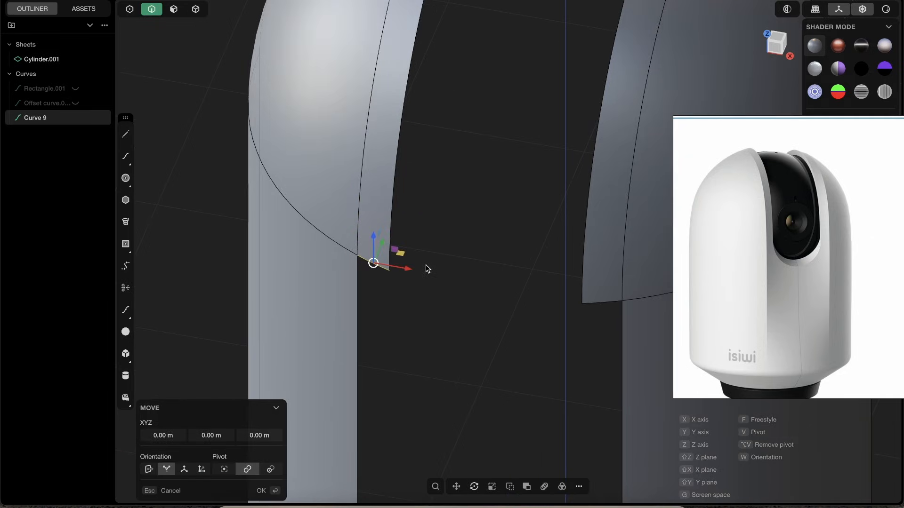
# - Move the free end control point of the duplicated short curve inward along the Y axis
pyautogui.press('1')
pyautogui.click(389, 272)
pyautogui.press('Escape')
pyautogui.moveTo(416, 273); pyautogui.dragTo(407, 299, button='middle')
pyautogui.click(389, 272)
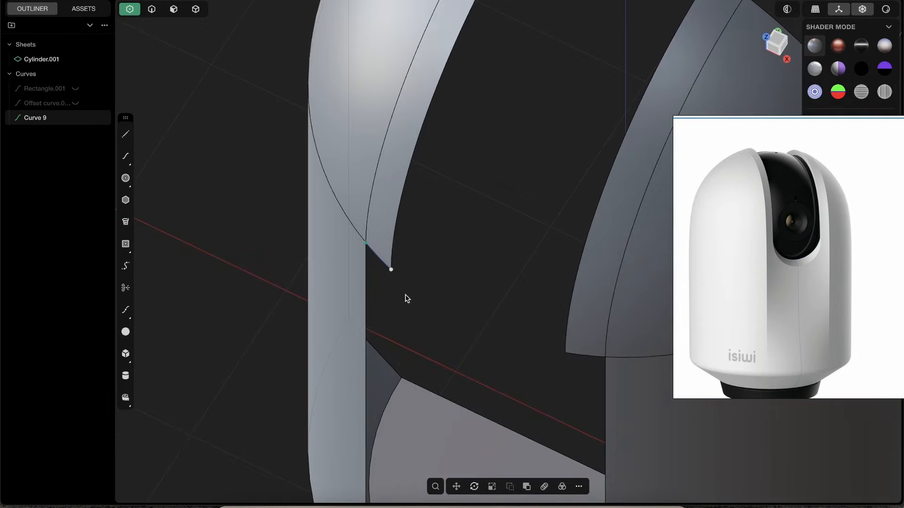
pyautogui.press('g')
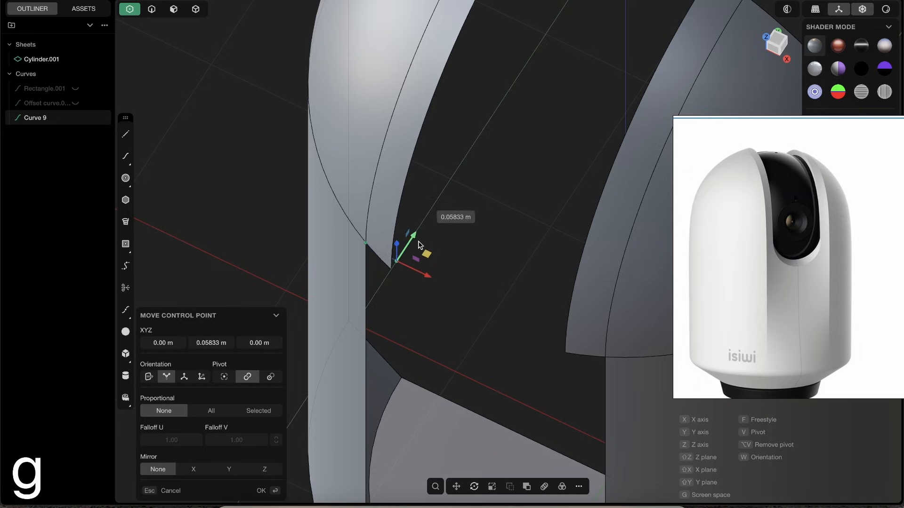
pyautogui.moveTo(396, 258); pyautogui.dragTo(346, 197, button='middle')
pyautogui.moveTo(416, 257); pyautogui.dragTo(421, 255)
pyautogui.press('Return')
# - Delete the narrow strip faces on both sides of the dome's opening
pyautogui.moveTo(381, 224); pyautogui.dragTo(393, 240, button='middle')
pyautogui.press('3')
pyautogui.click(373, 166)
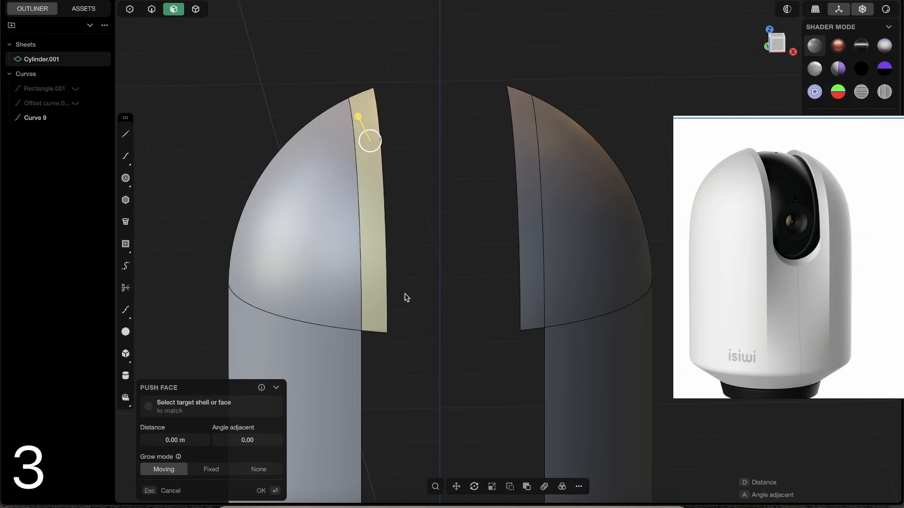
pyautogui.keyDown('shift'); pyautogui.click(518, 137); pyautogui.keyUp('shift')
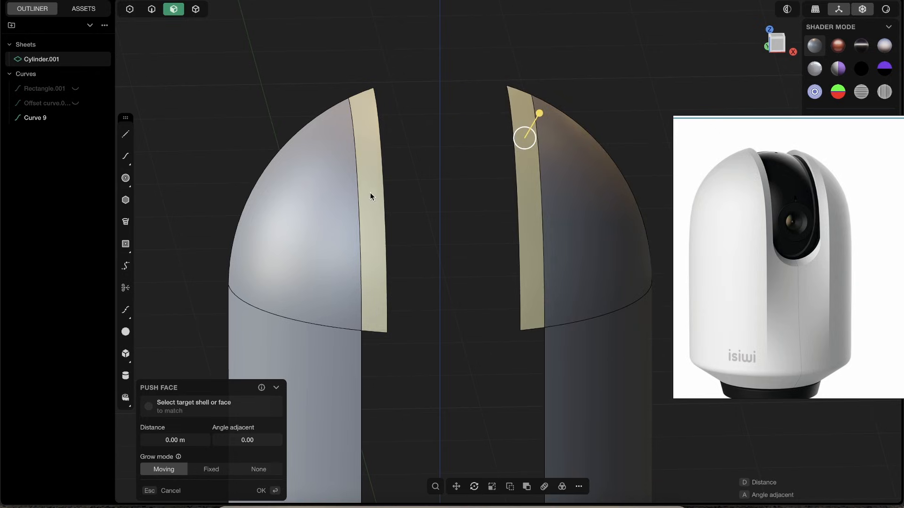
pyautogui.hotkey('shift', 'x')
pyautogui.moveTo(355, 297); pyautogui.dragTo(389, 236, button='middle')
pyautogui.press('2')
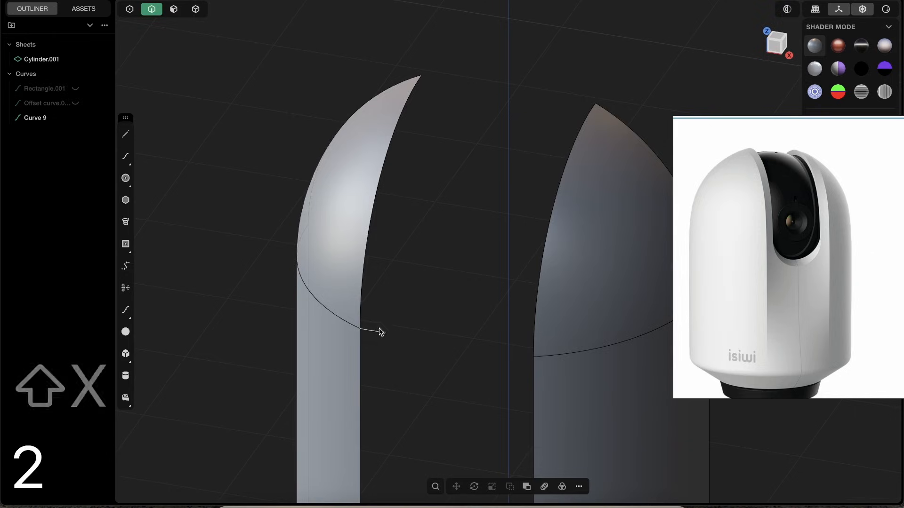
pyautogui.click(371, 189)
pyautogui.press('e')
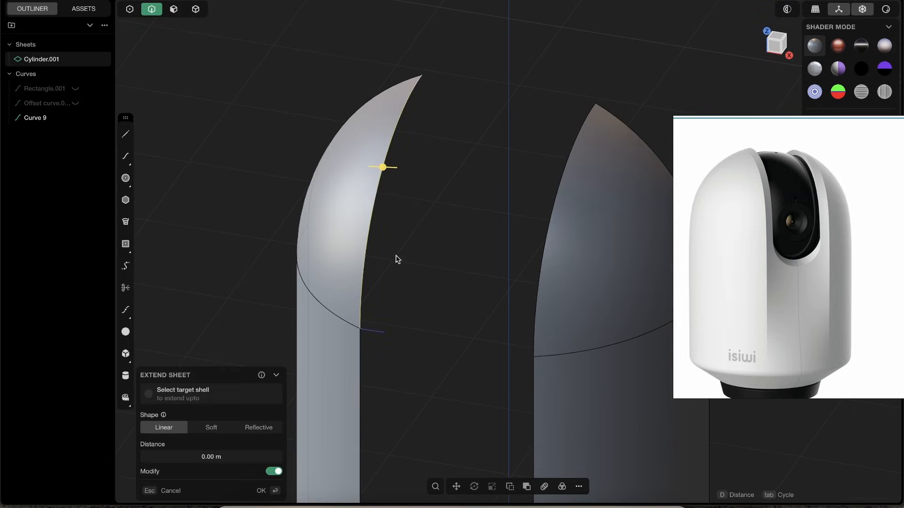
pyautogui.scroll(-3, 396, 141)
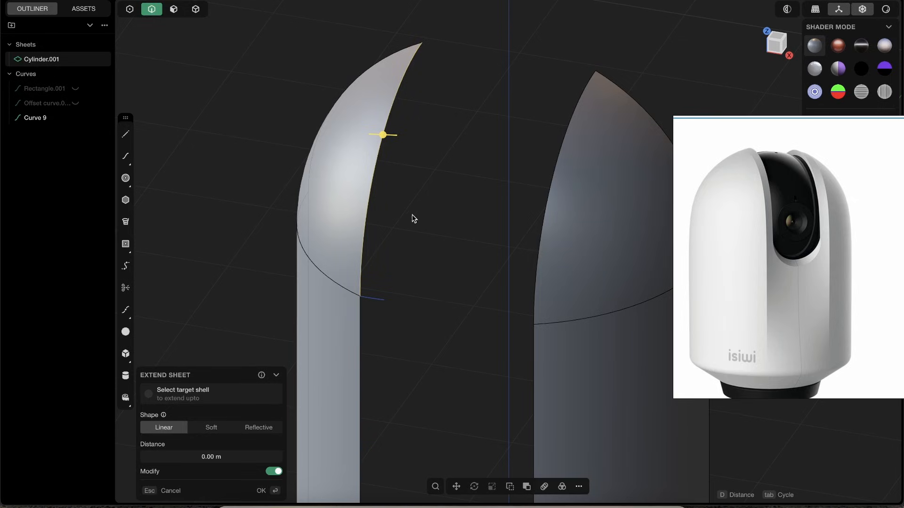
pyautogui.press('Escape')
# - Duplicate the curved opening edge of the left dome half in place as a separate curve
pyautogui.moveTo(366, 245); pyautogui.dragTo(397, 174, button='middle')
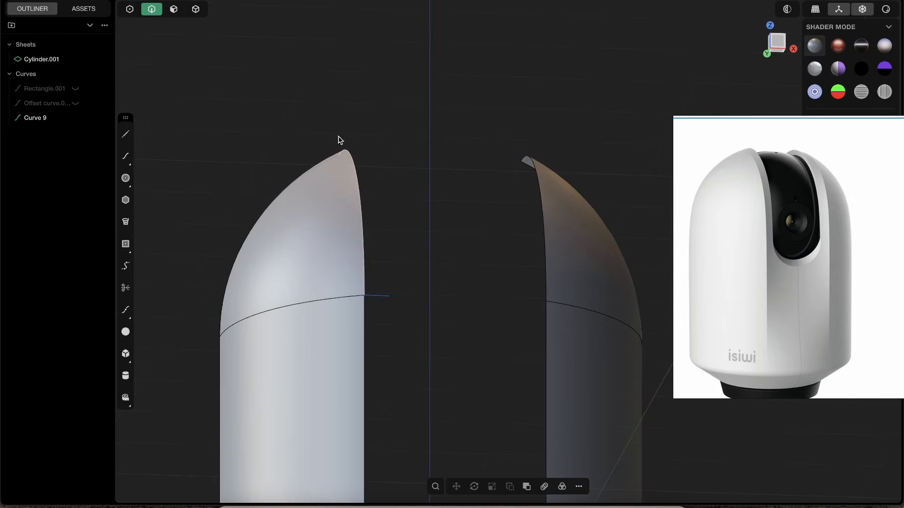
pyautogui.click(362, 217)
pyautogui.press('e')
pyautogui.moveTo(369, 252); pyautogui.dragTo(316, 273, button='middle')
pyautogui.hotkey('shift', 'd')
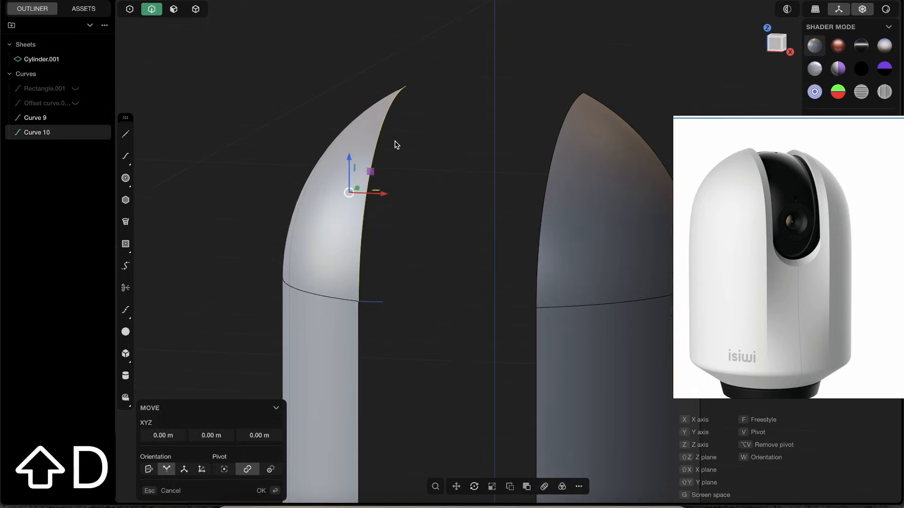
pyautogui.click(396, 206)
pyautogui.moveTo(396, 206); pyautogui.dragTo(385, 298, button='middle')
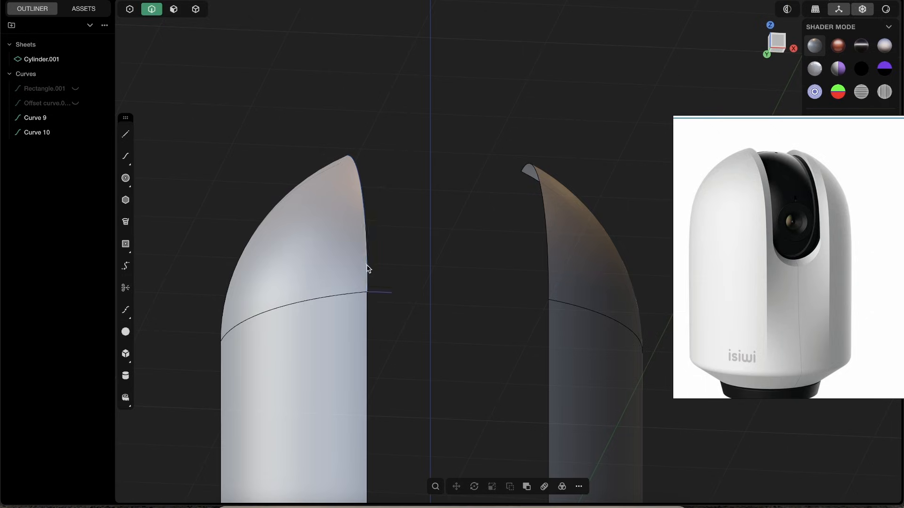
# - Try sweeping the short profile curve along the curved edge of the left dome half
pyautogui.moveTo(372, 278); pyautogui.dragTo(374, 187, button='middle')
pyautogui.click(395, 300)
pyautogui.write('f')
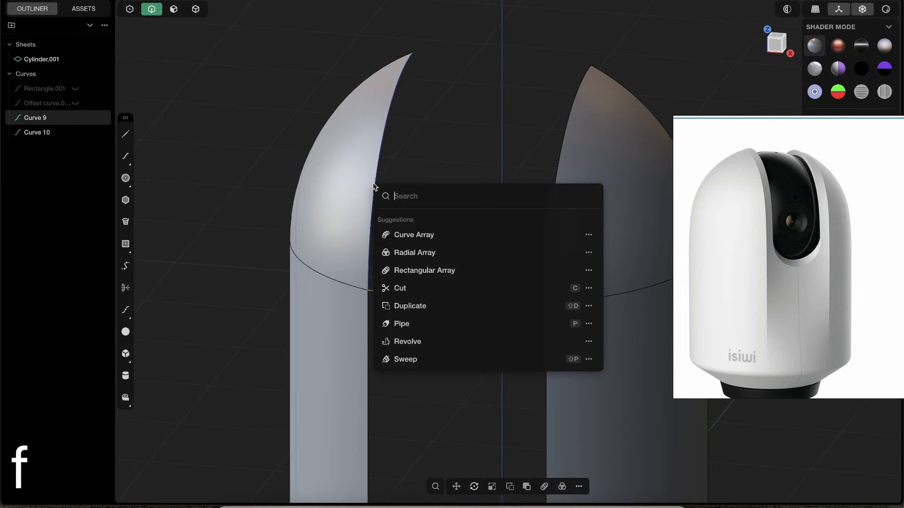
pyautogui.write('swee')
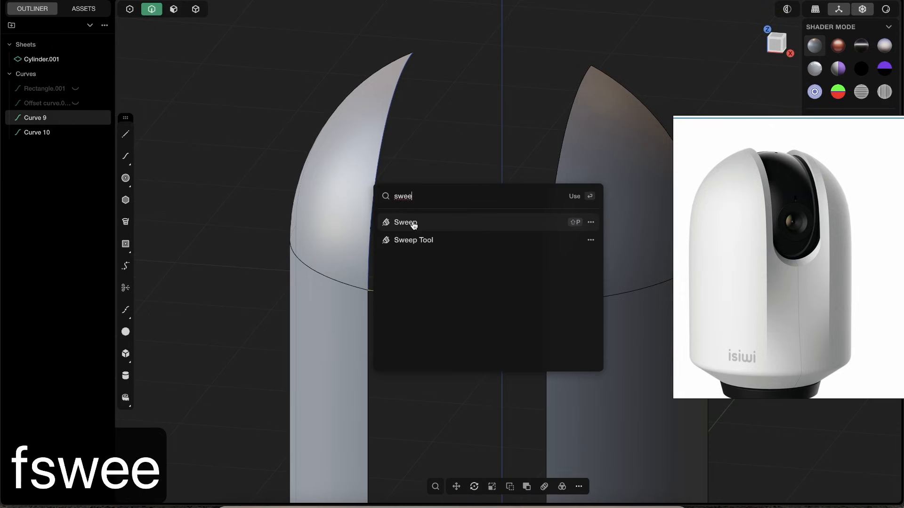
pyautogui.click(413, 223)
pyautogui.click(380, 175)
pyautogui.moveTo(343, 224); pyautogui.dragTo(365, 197, button='middle')
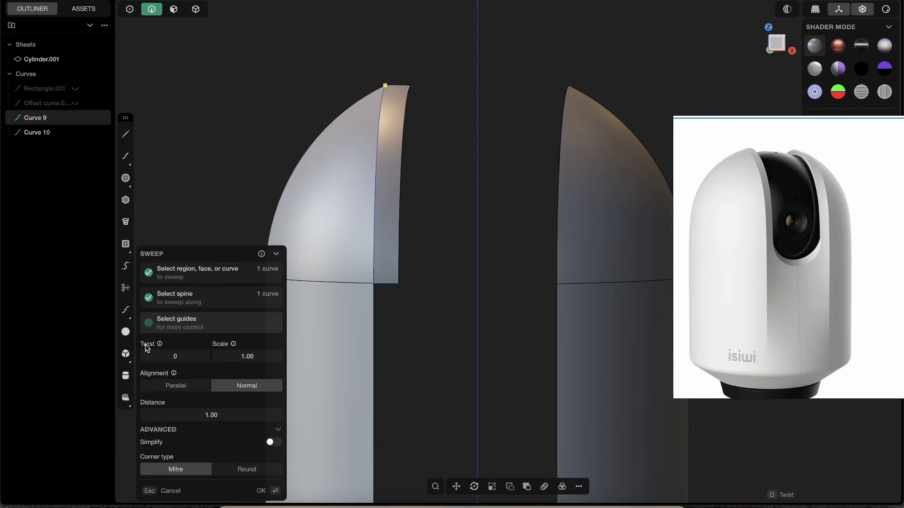
# - Try a sweep twist of -20, check the strip from above, and discard the sweep
pyautogui.click(175, 356)
pyautogui.write('-6')
pyautogui.press('Return')
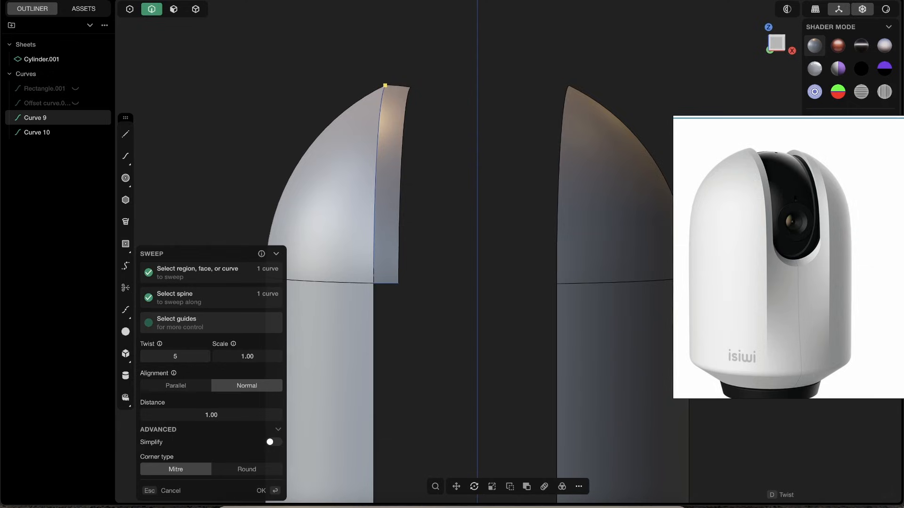
pyautogui.moveTo(196, 356); pyautogui.dragTo(192, 356)
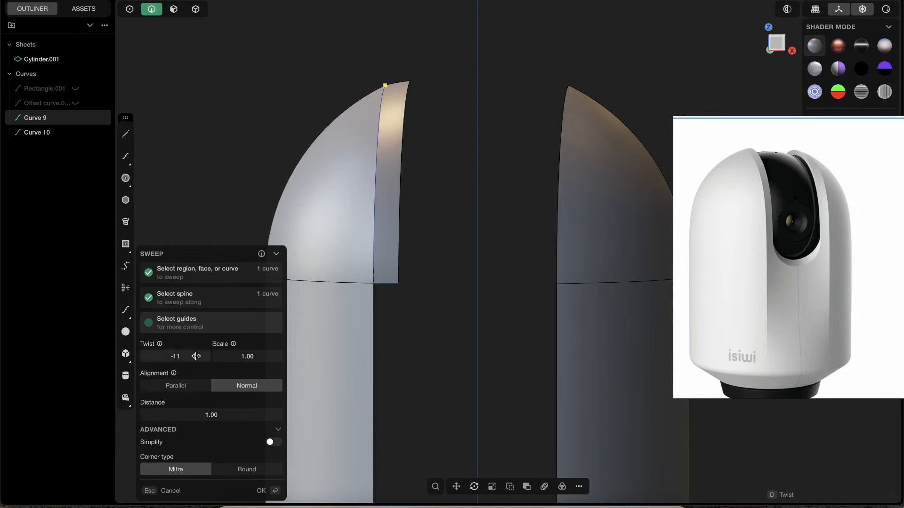
pyautogui.click(777, 43)
pyautogui.moveTo(175, 356); pyautogui.dragTo(178, 356)
pyautogui.moveTo(387, 87); pyautogui.dragTo(394, 249, button='middle')
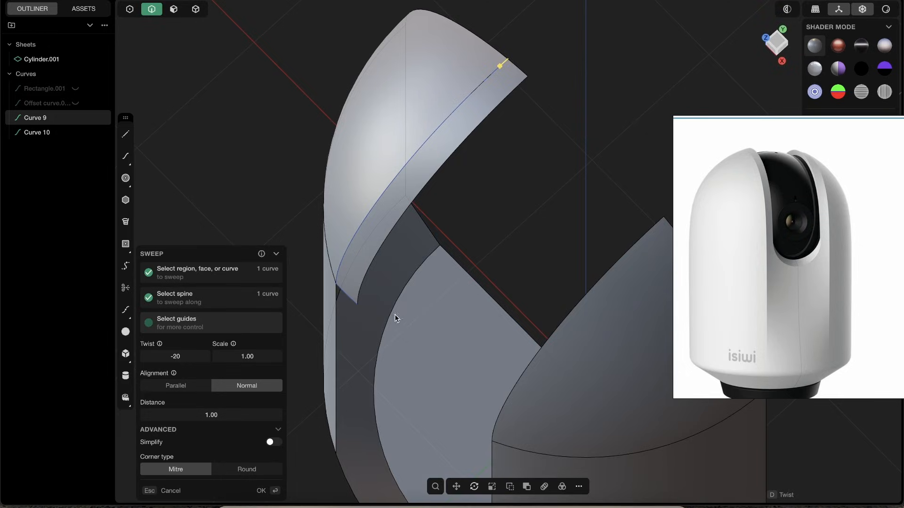
pyautogui.hotkey('ctrl', 'z')
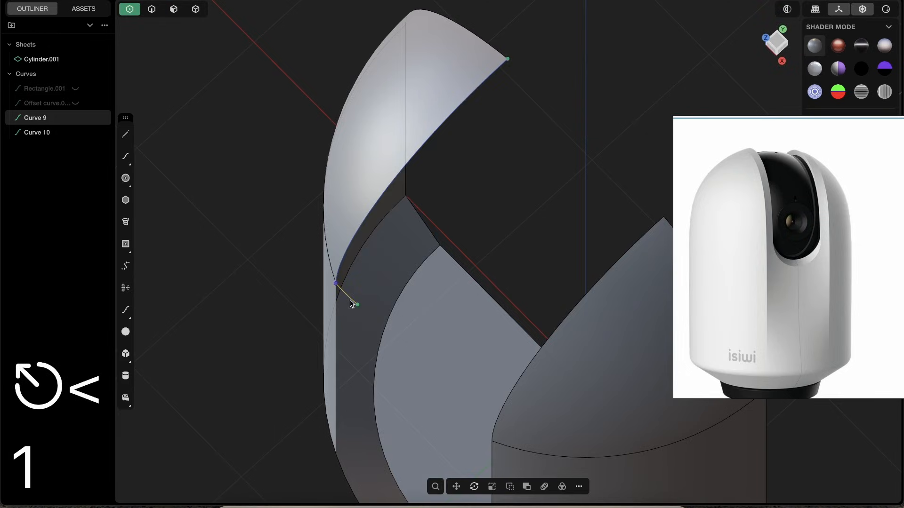
# - Move the short profile curve's free end point another 0.02835 m along the Y axis
pyautogui.moveTo(373, 327); pyautogui.dragTo(374, 327)
pyautogui.press('g')
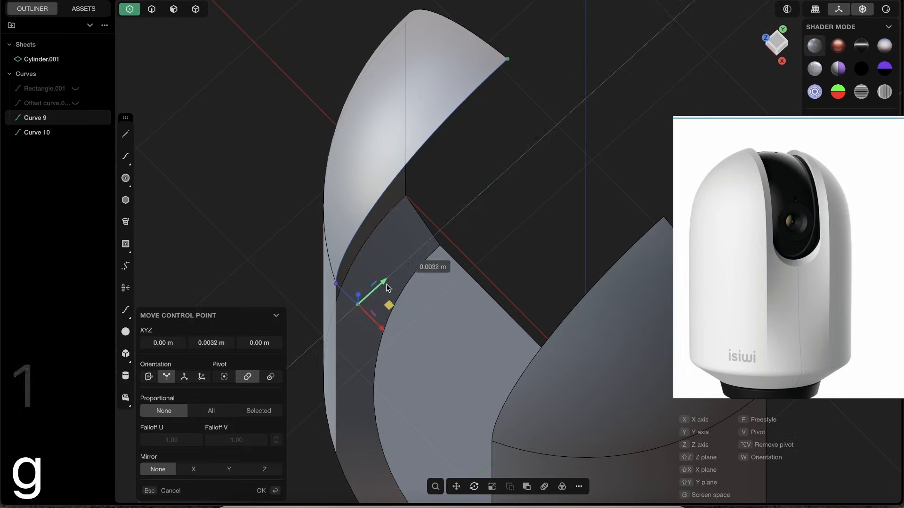
pyautogui.moveTo(388, 283); pyautogui.dragTo(390, 281)
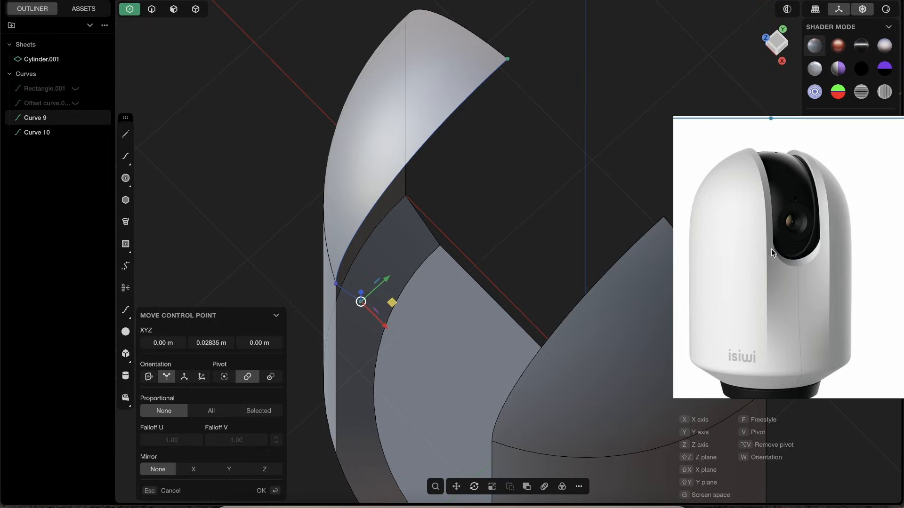
pyautogui.press('Return')
# - Sweep the adjusted short profile curve along the left dome half's opening edge curve
pyautogui.moveTo(425, 309); pyautogui.dragTo(397, 263, button='middle')
pyautogui.press('2')
pyautogui.click(427, 108)
pyautogui.write('fsw')
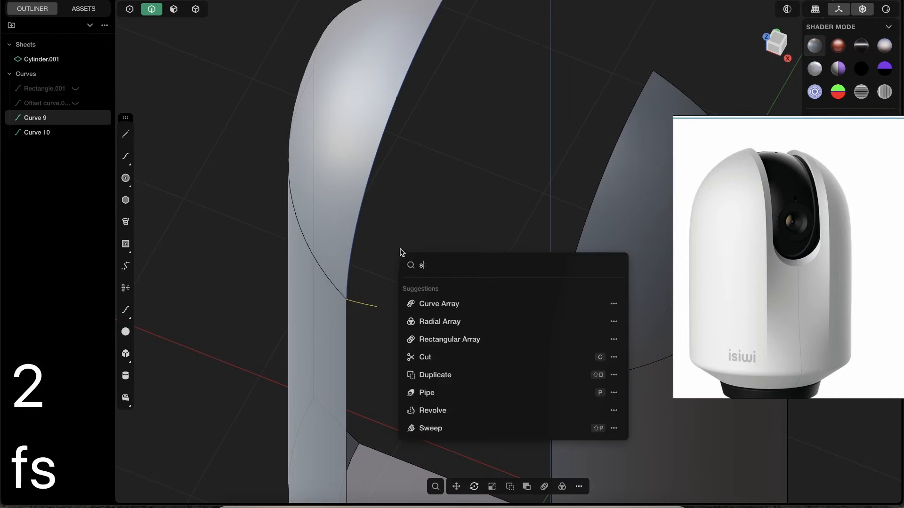
pyautogui.write('e')
pyautogui.click(426, 291)
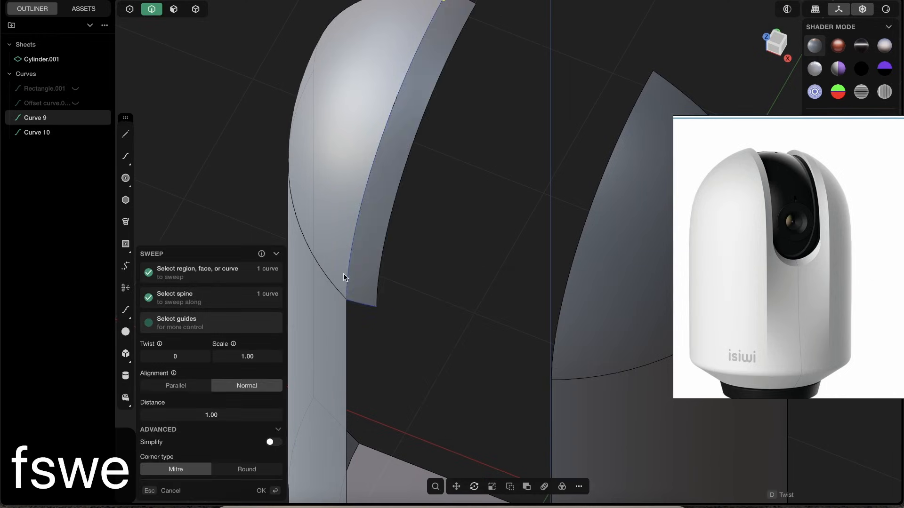
# - Align to the front view and set the sweep's twist to -27 before finishing the strip surface
pyautogui.moveTo(361, 229); pyautogui.dragTo(476, 124, button='middle')
pyautogui.click(779, 44)
pyautogui.moveTo(165, 357); pyautogui.dragTo(41, 396)
pyautogui.moveTo(172, 357); pyautogui.dragTo(117, 358)
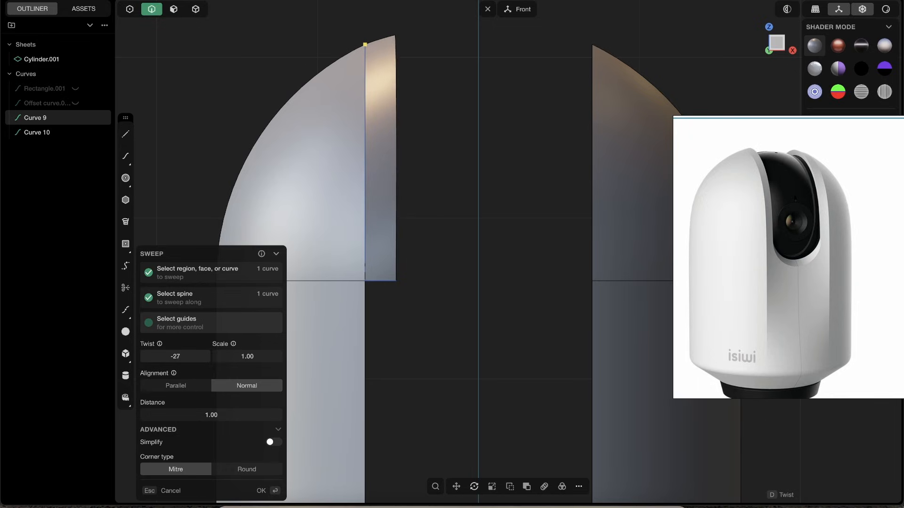
pyautogui.press('Return')
# - Hide the sweep's profile and spine curves and enable sheet and solid selection
pyautogui.moveTo(409, 244); pyautogui.dragTo(406, 262, button='middle')
pyautogui.scroll(-5, 379, 260)
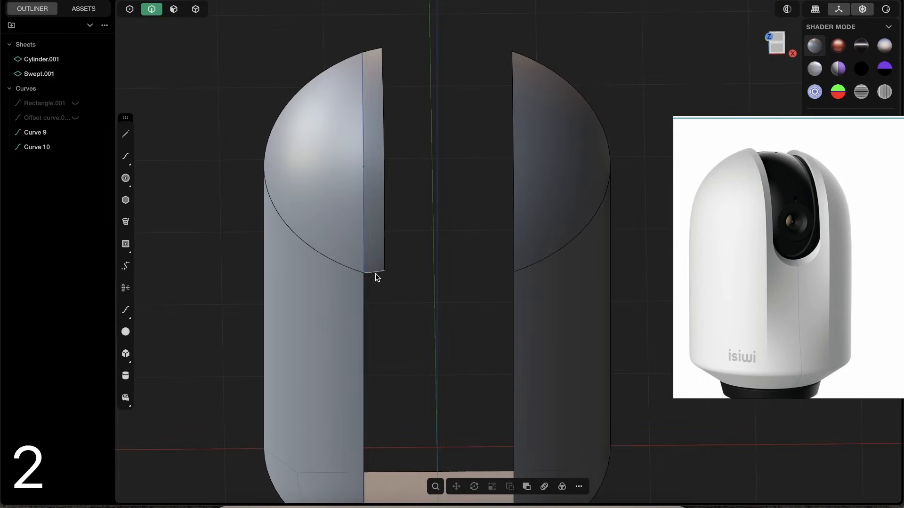
pyautogui.click(375, 274)
pyautogui.keyDown('shift'); pyautogui.click(369, 240); pyautogui.keyUp('shift')
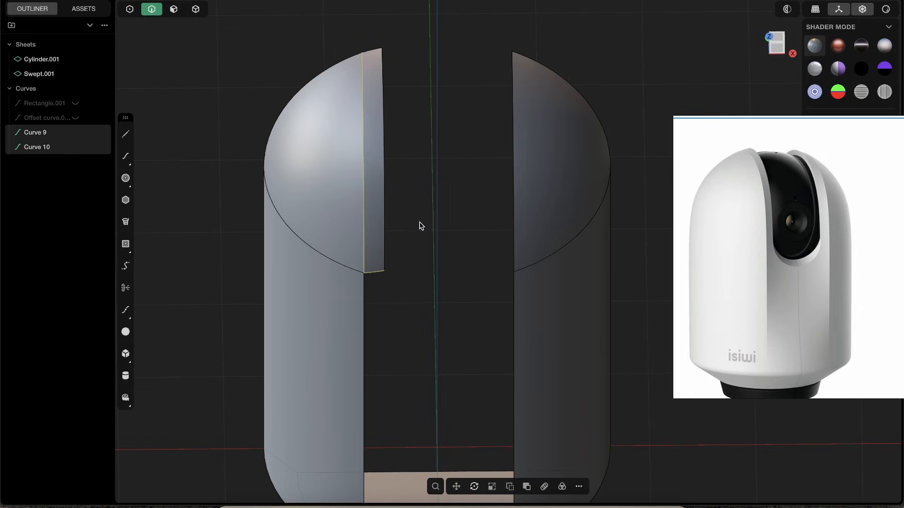
pyautogui.press('h')
pyautogui.click(195, 9)
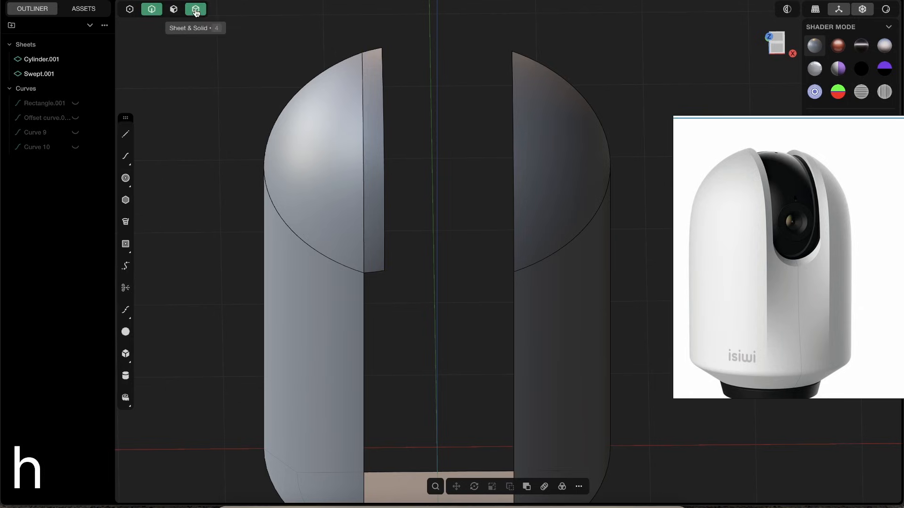
# - Mirror the swept strip along the X axis onto the opposite dome half
pyautogui.click(381, 179)
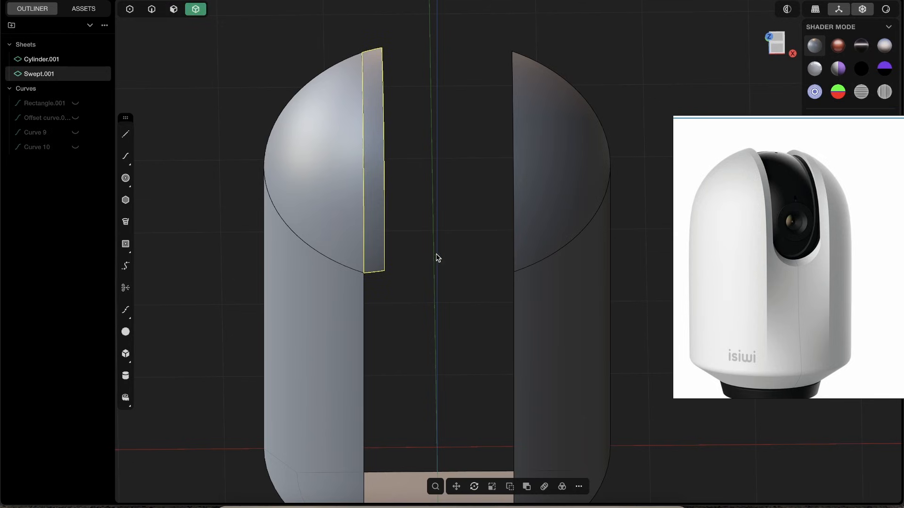
pyautogui.scroll(-3, 443, 214)
pyautogui.hotkey('alt', 'x')
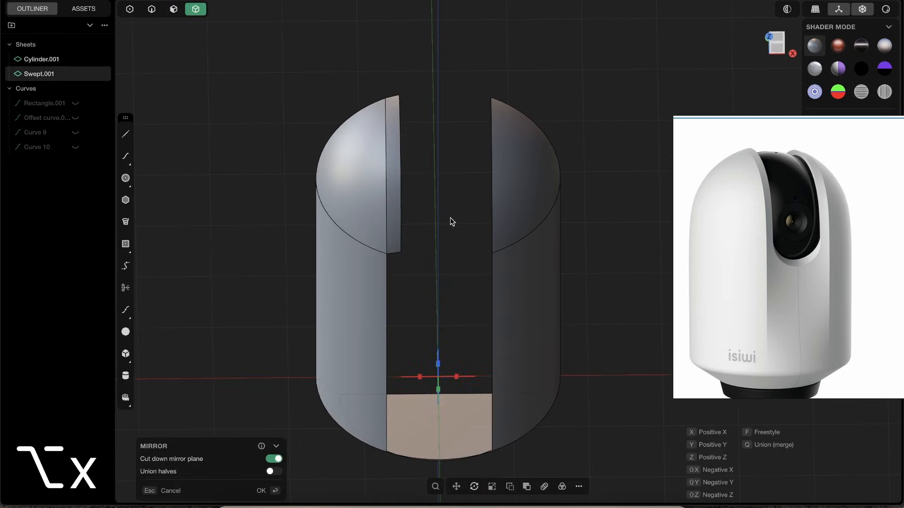
pyautogui.scroll(-3, 448, 238)
pyautogui.click(426, 317)
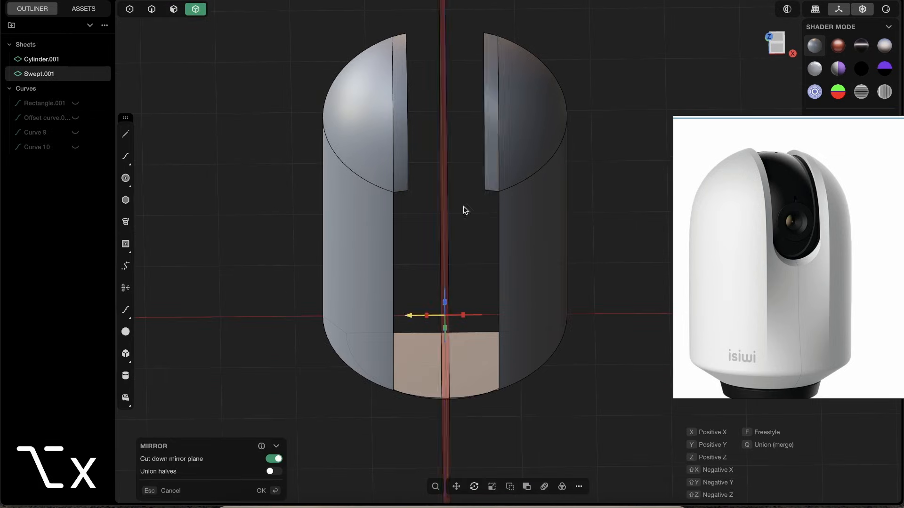
pyautogui.moveTo(428, 140); pyautogui.dragTo(503, 130, button='middle')
pyautogui.press('Return')
pyautogui.moveTo(556, 113); pyautogui.dragTo(440, 127, button='middle')
pyautogui.keyDown('shift'); pyautogui.moveTo(496, 162); pyautogui.dragTo(457, 186, button='middle'); pyautogui.keyUp('shift')
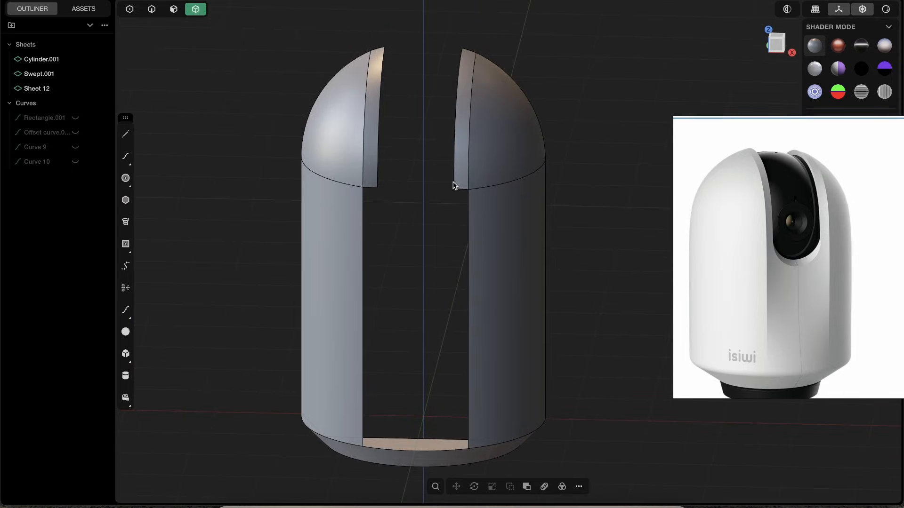
# - Bridge the free inner edges of the two strips at their lower ends with a U-shaped curve using G2 start and end curvature
pyautogui.scroll(3, 468, 169)
pyautogui.press('2')
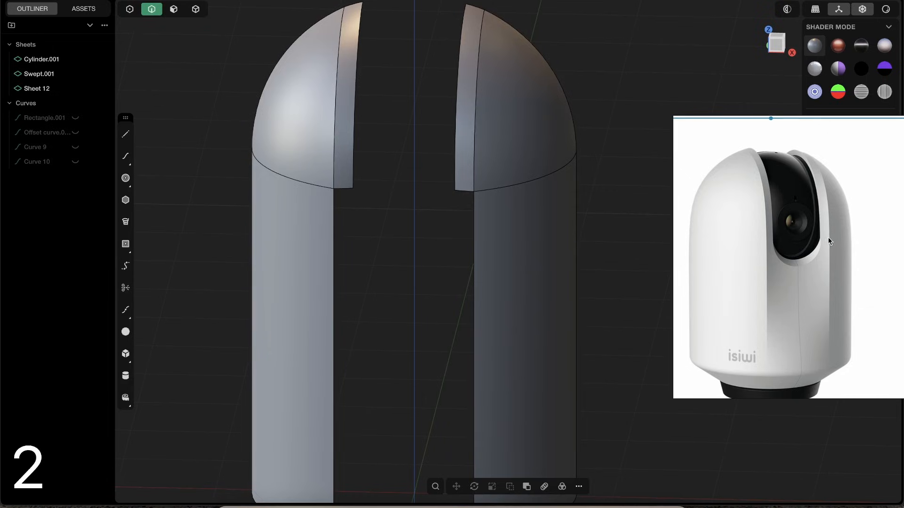
pyautogui.click(456, 72)
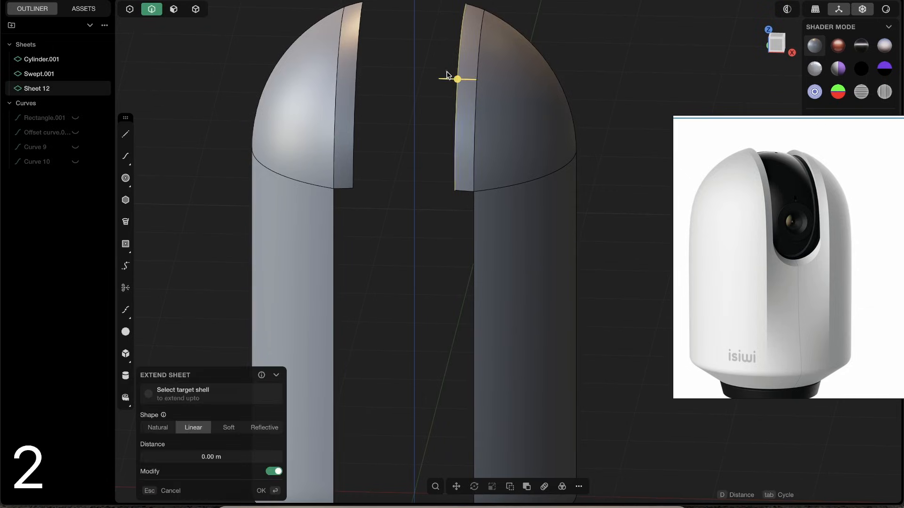
pyautogui.keyDown('shift'); pyautogui.click(358, 112); pyautogui.keyUp('shift')
pyautogui.click(385, 141)
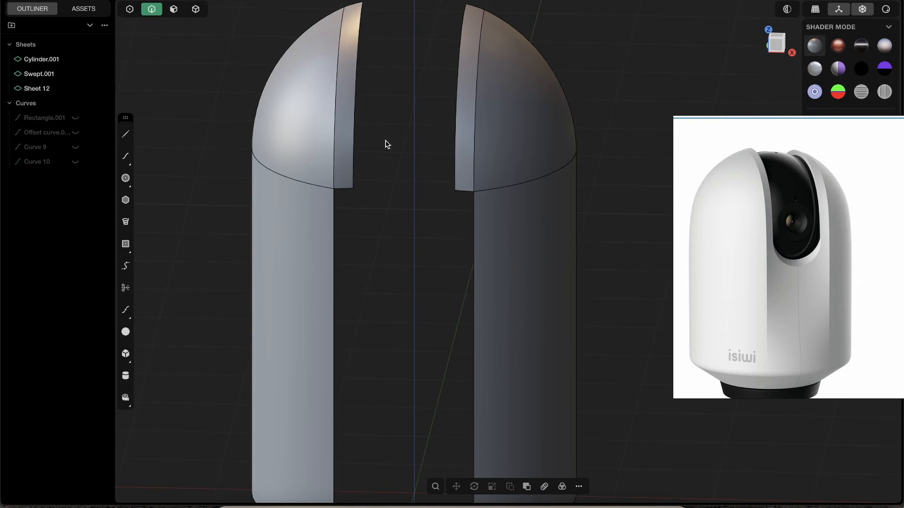
pyautogui.click(353, 141)
pyautogui.keyDown('shift'); pyautogui.click(467, 161); pyautogui.keyUp('shift')
pyautogui.moveTo(486, 179); pyautogui.dragTo(458, 176, button='middle')
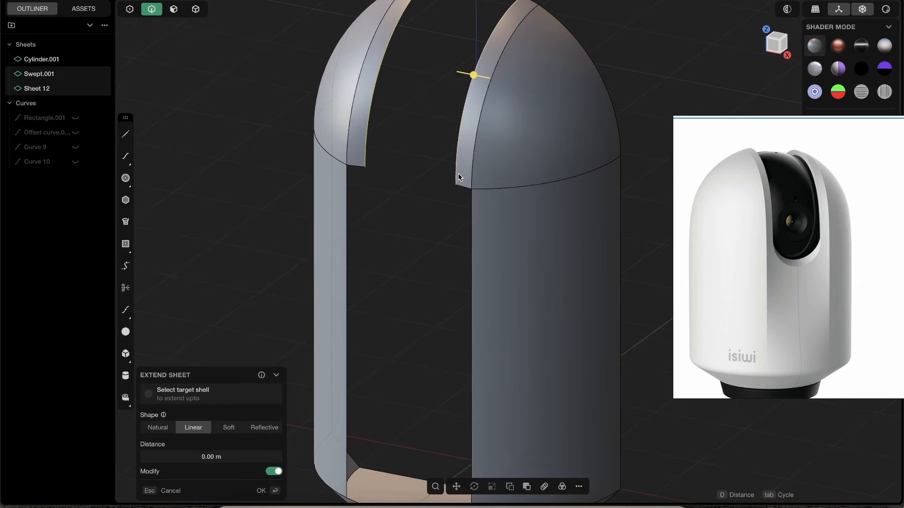
pyautogui.write('fbri')
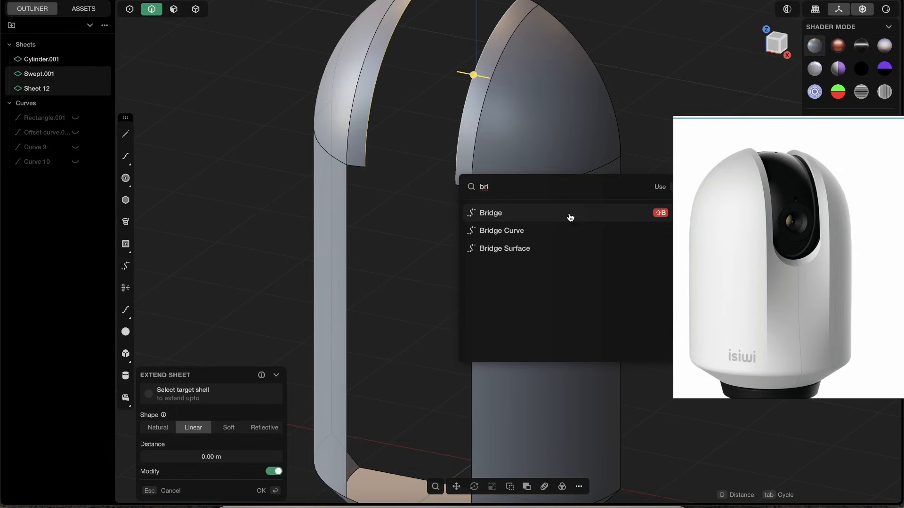
pyautogui.click(523, 215)
pyautogui.moveTo(519, 216); pyautogui.dragTo(487, 174, button='middle')
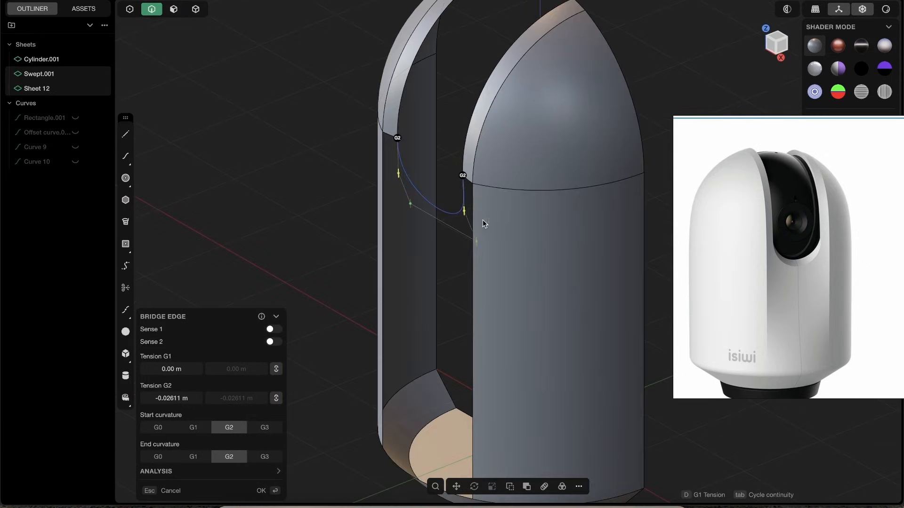
pyautogui.moveTo(408, 268); pyautogui.dragTo(461, 204, button='middle')
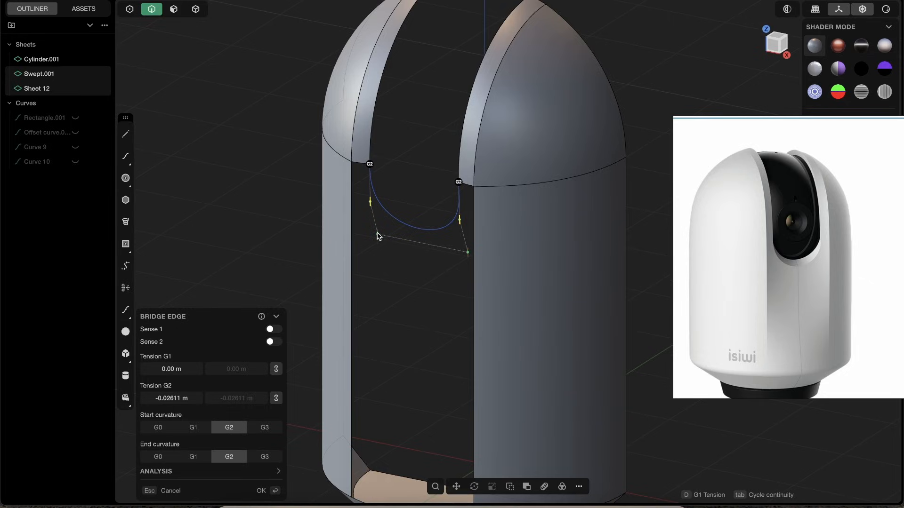
pyautogui.moveTo(371, 204)
pyautogui.mouseDown(button='middle')
pyautogui.moveTo(396, 111)
pyautogui.moveTo(411, 141)
pyautogui.moveTo(374, 209)
pyautogui.mouseUp(button='middle')
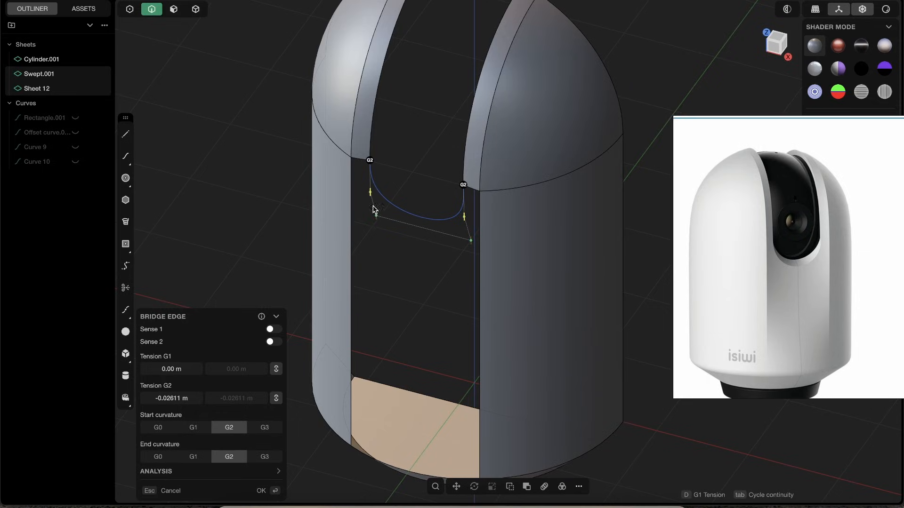
pyautogui.click(267, 492)
# - Select the two lowest control points of the bridge curve
pyautogui.moveTo(400, 282); pyautogui.dragTo(459, 206, button='middle')
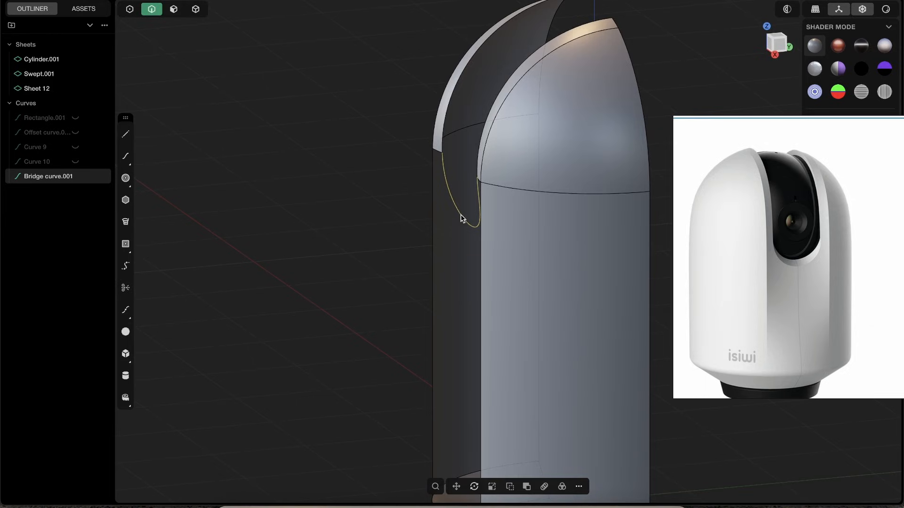
pyautogui.moveTo(516, 197); pyautogui.dragTo(395, 121, button='middle')
pyautogui.press('1')
pyautogui.moveTo(391, 232); pyautogui.dragTo(416, 259)
pyautogui.moveTo(419, 259); pyautogui.dragTo(499, 256, button='middle')
pyautogui.moveTo(452, 245); pyautogui.dragTo(494, 273)
pyautogui.moveTo(511, 256); pyautogui.dragTo(497, 233, button='middle')
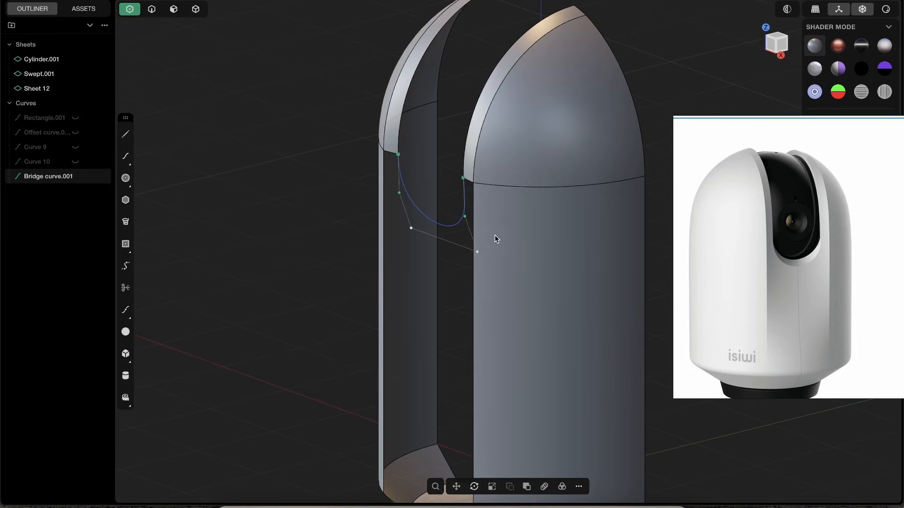
pyautogui.press('g')
pyautogui.moveTo(520, 174); pyautogui.dragTo(499, 198, button='middle')
pyautogui.moveTo(483, 192); pyautogui.dragTo(449, 164)
pyautogui.press('super+z')
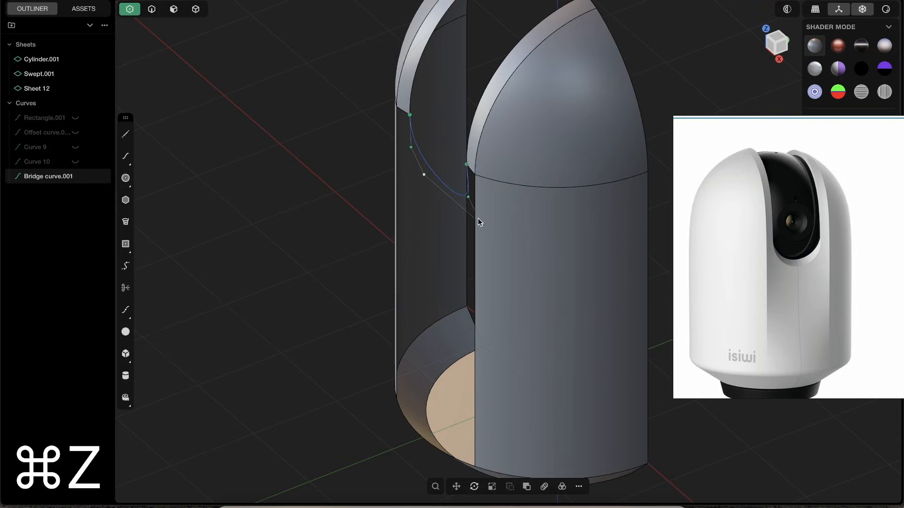
# - Move the bridge curve's two lowest control points to reshape the U-shaped arc between the strips
pyautogui.press('g')
pyautogui.moveTo(495, 182)
pyautogui.mouseDown(button='middle')
pyautogui.moveTo(541, 140)
pyautogui.moveTo(501, 180)
pyautogui.mouseUp(button='middle')
pyautogui.moveTo(472, 211)
pyautogui.mouseDown()
pyautogui.moveTo(486, 205)
pyautogui.moveTo(460, 216)
pyautogui.mouseUp()
pyautogui.moveTo(493, 164); pyautogui.dragTo(496, 213, button='middle')
pyautogui.moveTo(498, 224); pyautogui.dragTo(507, 228)
pyautogui.moveTo(507, 228); pyautogui.dragTo(503, 188, button='middle')
pyautogui.moveTo(512, 237); pyautogui.dragTo(513, 236)
pyautogui.moveTo(519, 193); pyautogui.dragTo(563, 191, button='middle')
pyautogui.rightClick(577, 157)
pyautogui.click(655, 109)
pyautogui.scroll(-4, 565, 160)
pyautogui.press('2')
pyautogui.keyDown('shift'); pyautogui.moveTo(566, 242); pyautogui.dragTo(535, 226, button='middle'); pyautogui.keyUp('shift')
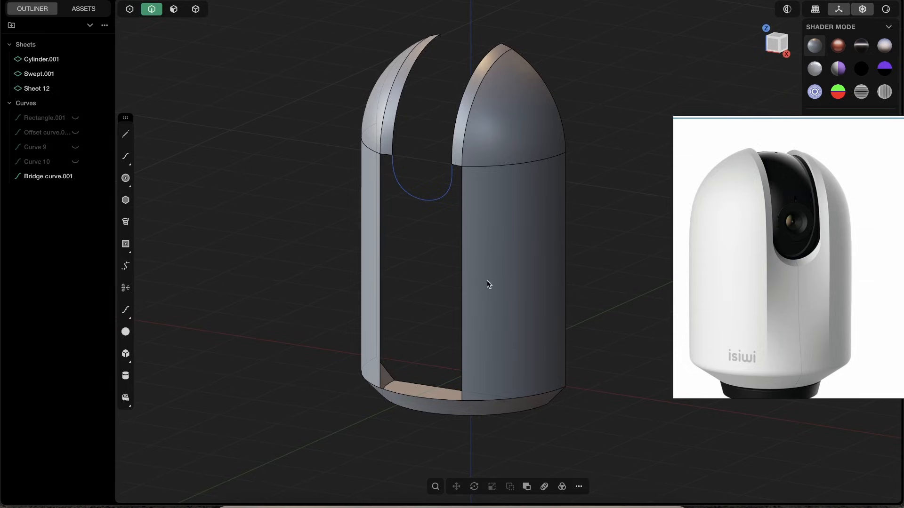
pyautogui.keyDown('shift'); pyautogui.moveTo(485, 287); pyautogui.dragTo(469, 292, button='middle'); pyautogui.keyUp('shift')
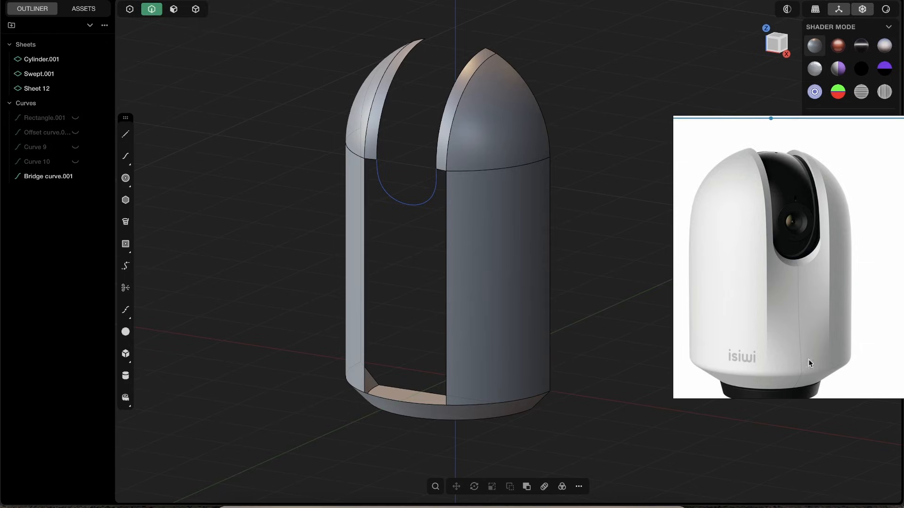
pyautogui.hotkey('ctrl', 'Tab')
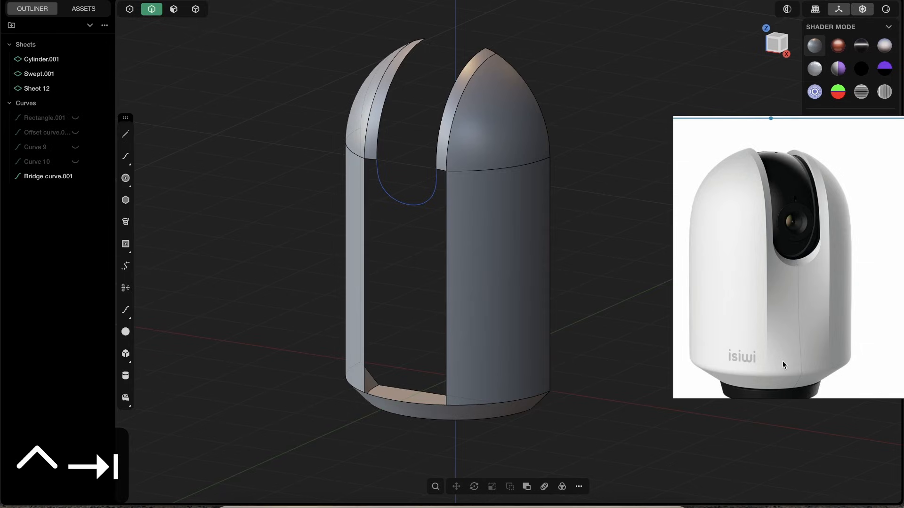
pyautogui.moveTo(770, 361); pyautogui.dragTo(829, 350)
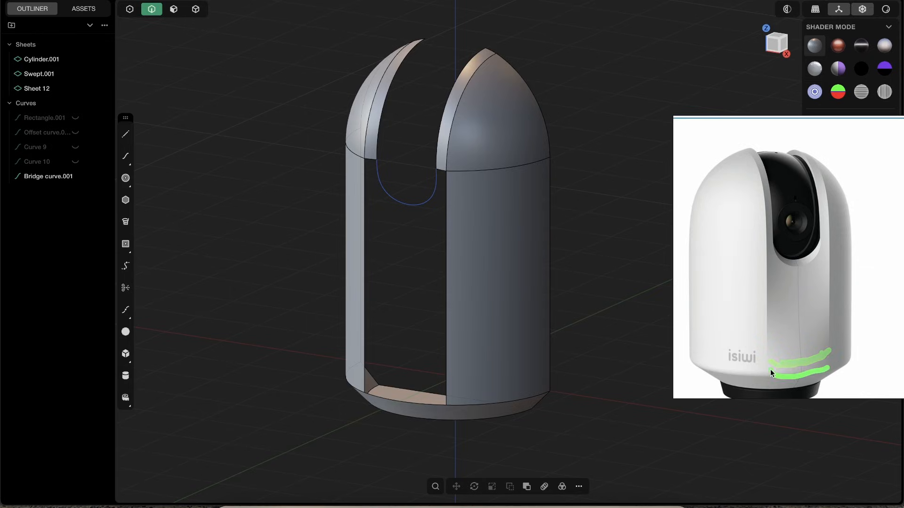
pyautogui.moveTo(368, 389); pyautogui.dragTo(443, 401)
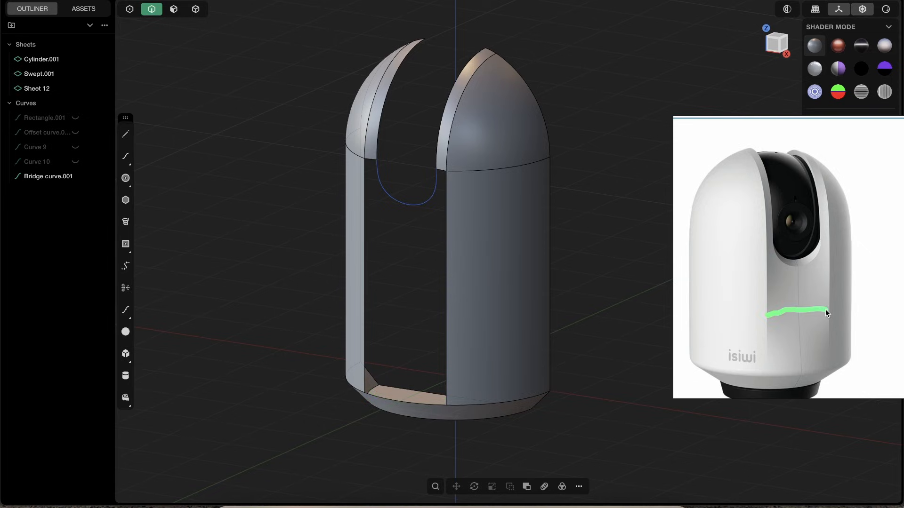
pyautogui.moveTo(402, 333); pyautogui.dragTo(434, 318)
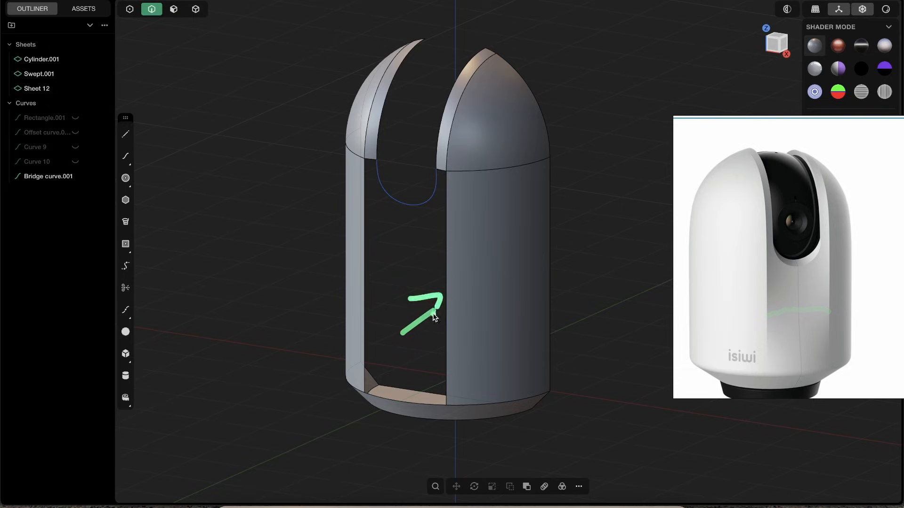
pyautogui.moveTo(801, 319); pyautogui.dragTo(754, 280)
pyautogui.moveTo(755, 298); pyautogui.dragTo(798, 285)
pyautogui.moveTo(771, 325); pyautogui.dragTo(830, 326)
pyautogui.hotkey('ctrl', 'Tab')
# - Align to the front view, framing the body's open front
pyautogui.keyDown('shift'); pyautogui.moveTo(507, 245); pyautogui.dragTo(546, 185, button='middle'); pyautogui.keyUp('shift')
pyautogui.scroll(3, 481, 194)
pyautogui.click(782, 45)
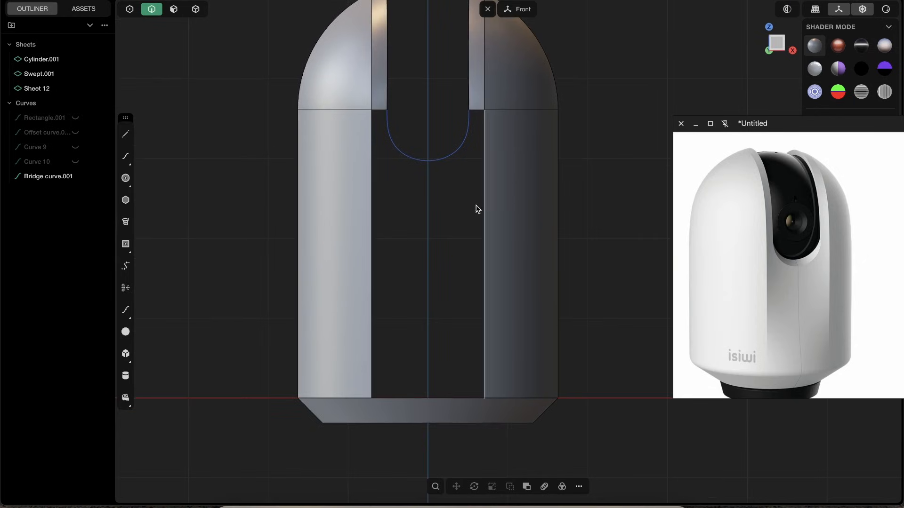
pyautogui.scroll(2, 447, 230)
pyautogui.press('3')
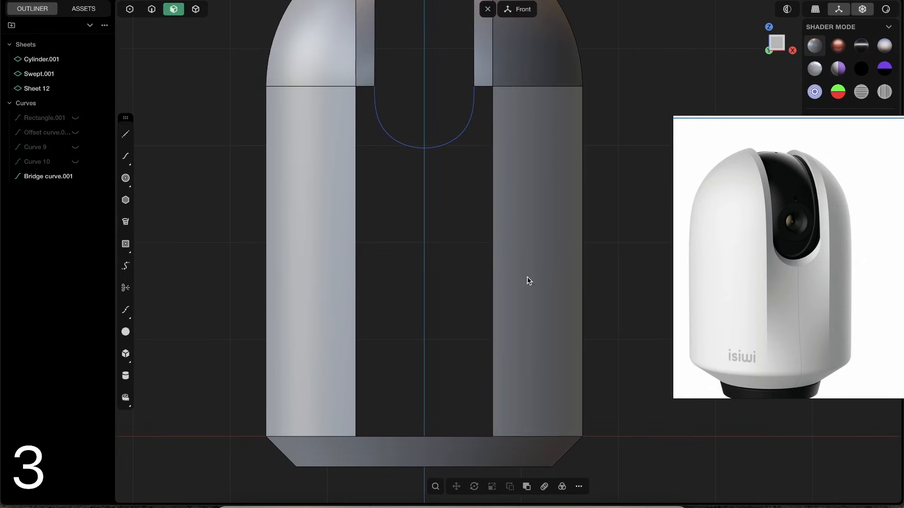
pyautogui.click(529, 280)
pyautogui.press('super+r')
pyautogui.press('Escape')
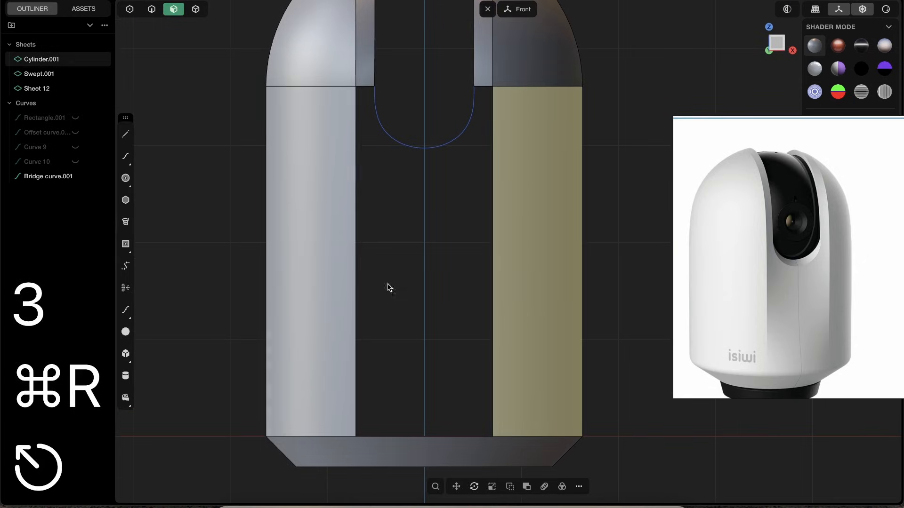
pyautogui.click(484, 264)
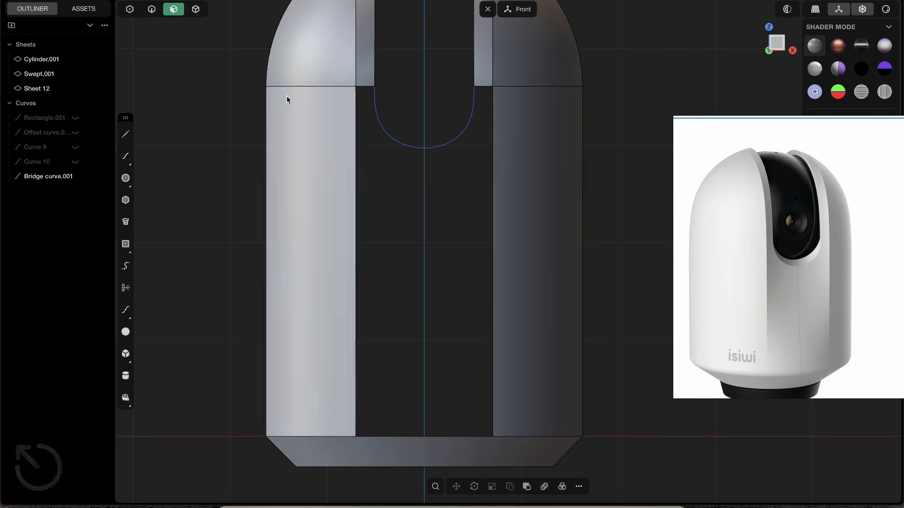
# - Draw a horizontal line across the front opening at about mid-height of the cylinder, overlapping both side walls
pyautogui.click(127, 134)
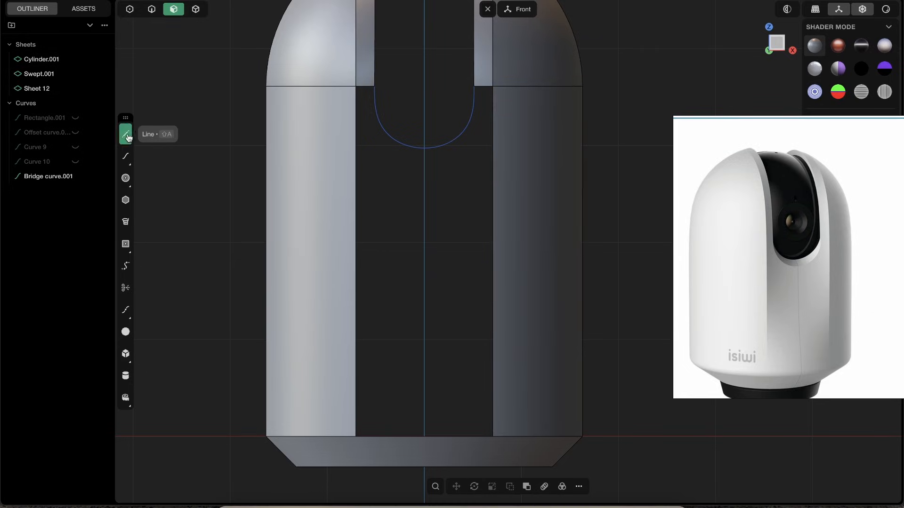
pyautogui.click(329, 268)
pyautogui.click(518, 268)
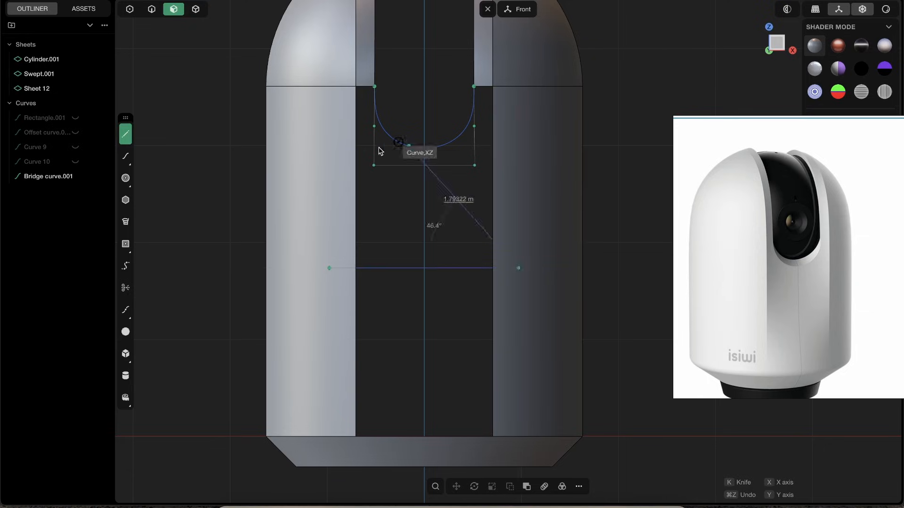
pyautogui.moveTo(543, 236); pyautogui.dragTo(523, 235, button='right')
pyautogui.rightClick(524, 235)
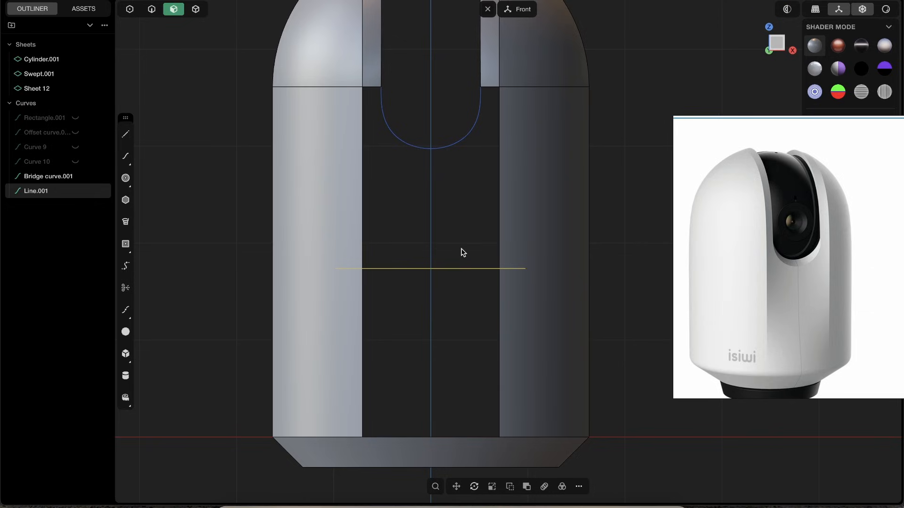
# - Imprint the horizontal line onto the cylinder body using the Vector method
pyautogui.write('fimpri')
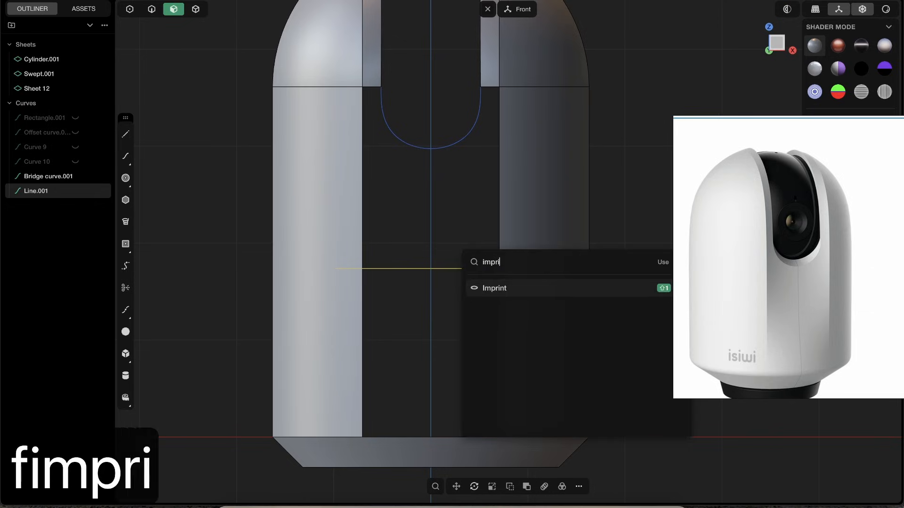
pyautogui.click(507, 286)
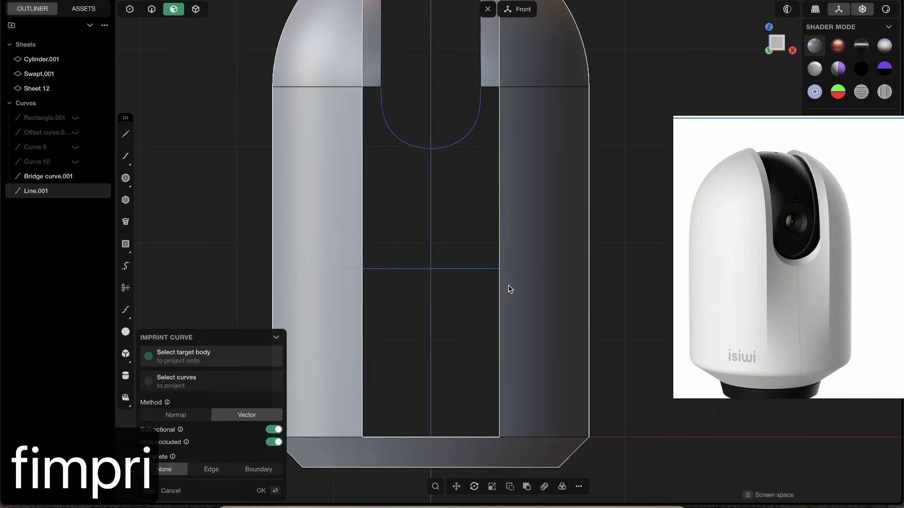
pyautogui.click(534, 232)
pyautogui.press('Return')
# - Hide the horizontal construction line used for the imprint
pyautogui.moveTo(579, 204); pyautogui.dragTo(434, 259, button='middle')
pyautogui.click(434, 259)
pyautogui.press('2')
pyautogui.click(472, 259)
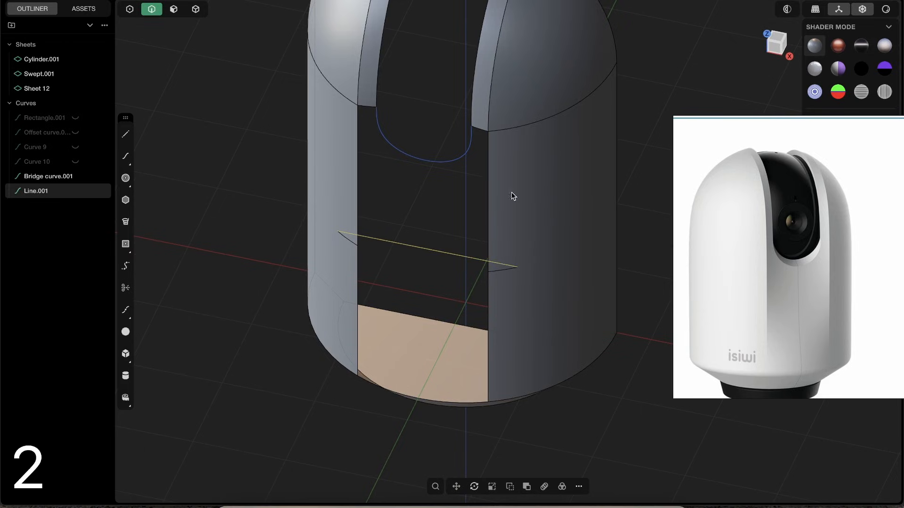
pyautogui.press('h')
pyautogui.moveTo(347, 244); pyautogui.dragTo(490, 233, button='middle')
pyautogui.press('2')
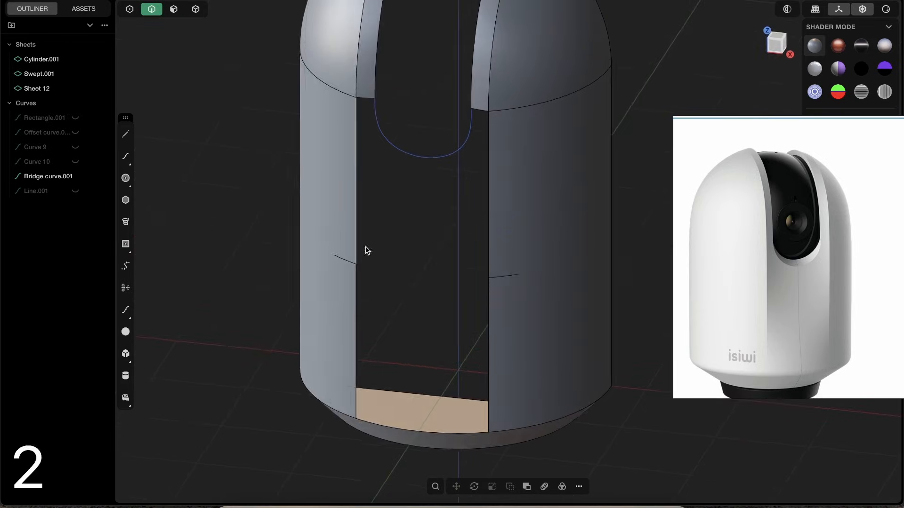
pyautogui.click(338, 260)
pyautogui.press('f')
pyautogui.moveTo(515, 322); pyautogui.dragTo(486, 259, button='middle')
pyautogui.write('fimr')
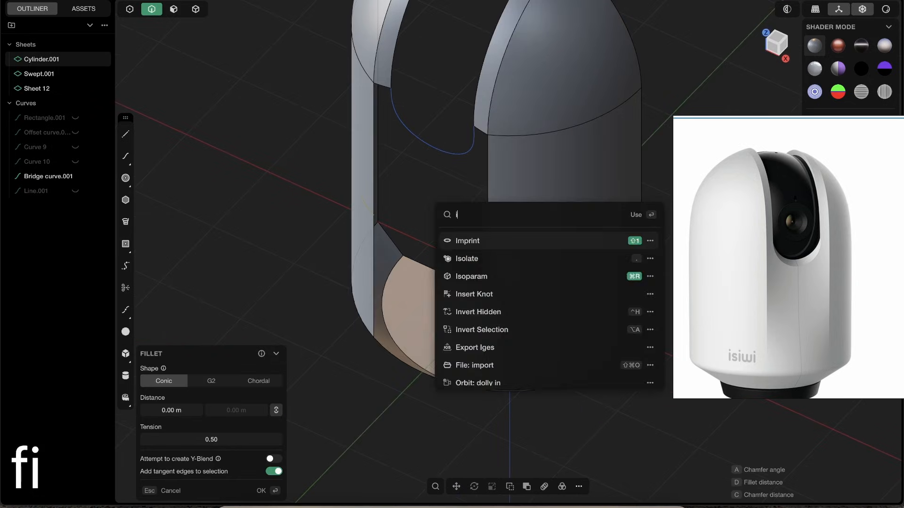
pyautogui.press('Escape')
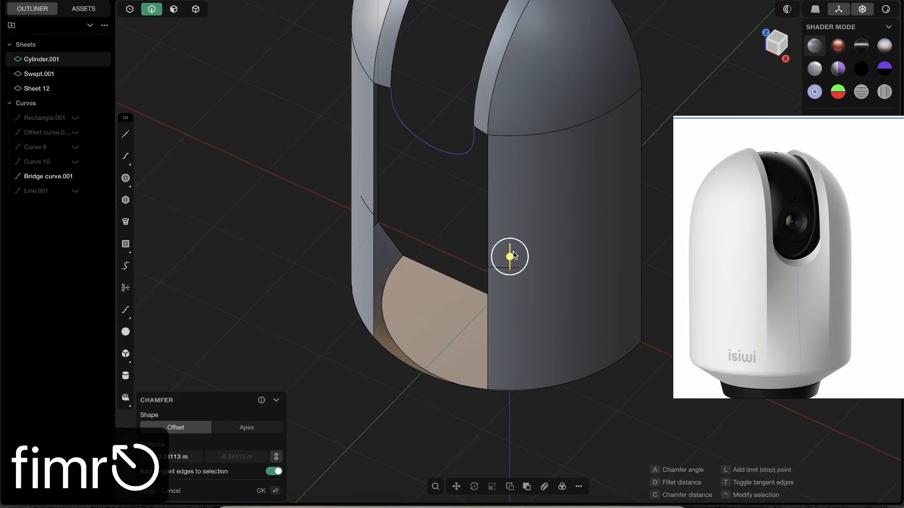
pyautogui.press('Escape')
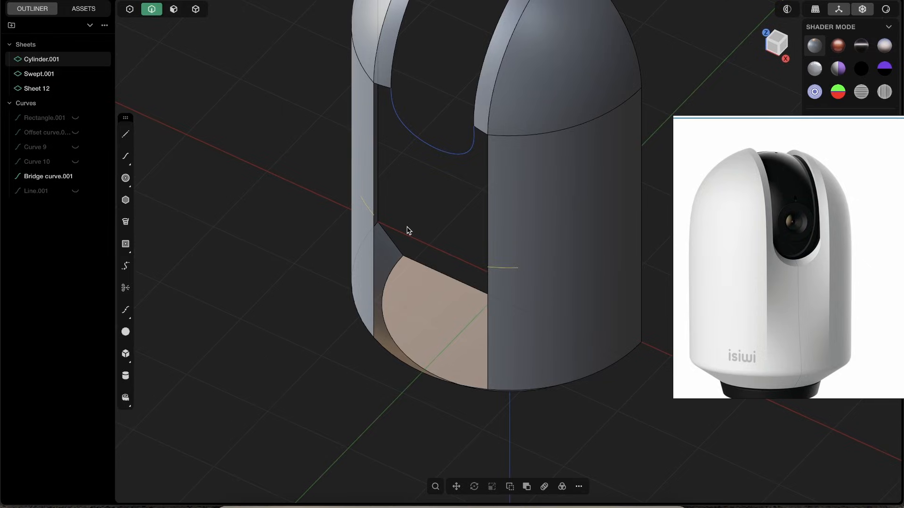
# - Bridge the two imprinted edges across the front opening with a curve using G1 continuity at both ends
pyautogui.write('fbri')
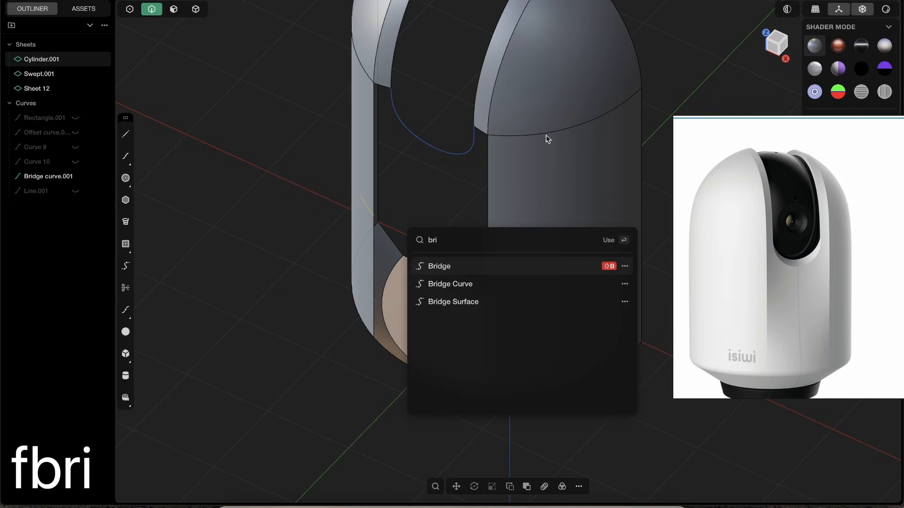
pyautogui.click(451, 275)
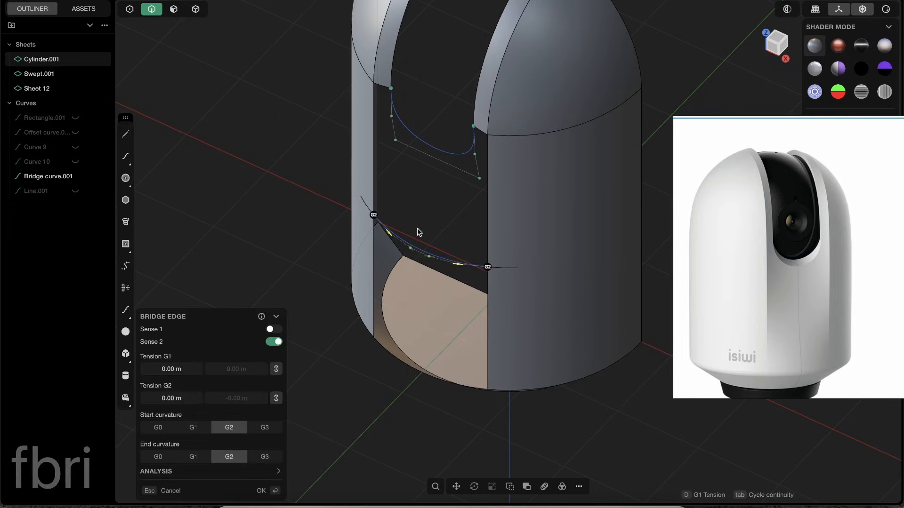
pyautogui.press('Tab')
pyautogui.press('Tab')
pyautogui.press('Tab')
pyautogui.moveTo(487, 223); pyautogui.dragTo(420, 230, button='middle')
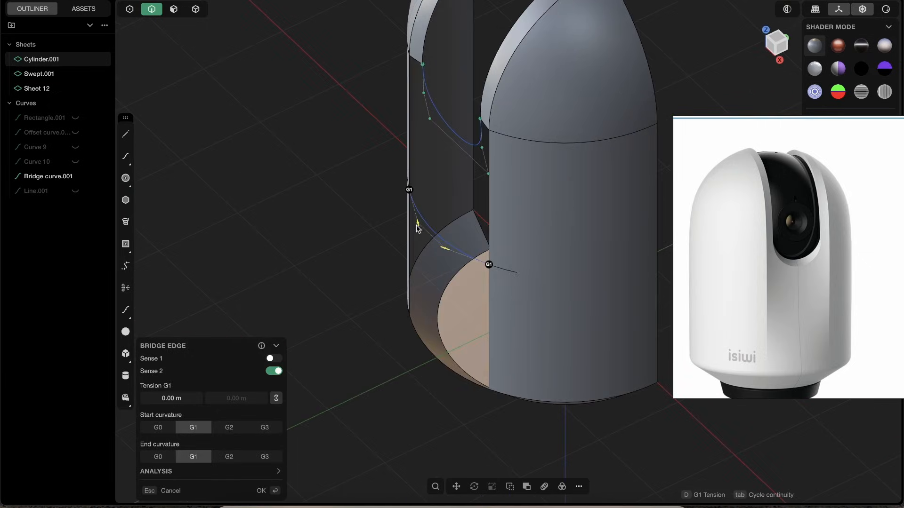
pyautogui.click(270, 491)
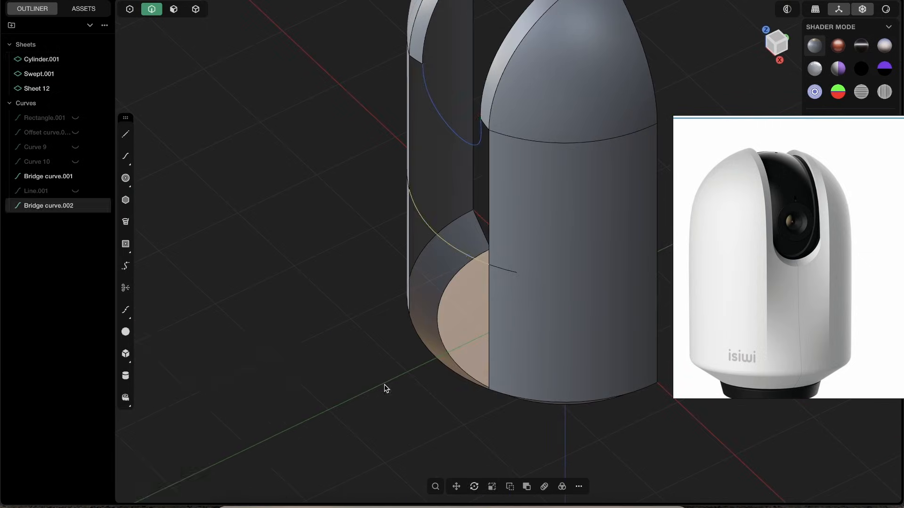
# - Move the new bridge curve's two middle control points 0.02598 m along Y to flatten it across the opening
pyautogui.moveTo(485, 244); pyautogui.dragTo(450, 332, button='middle')
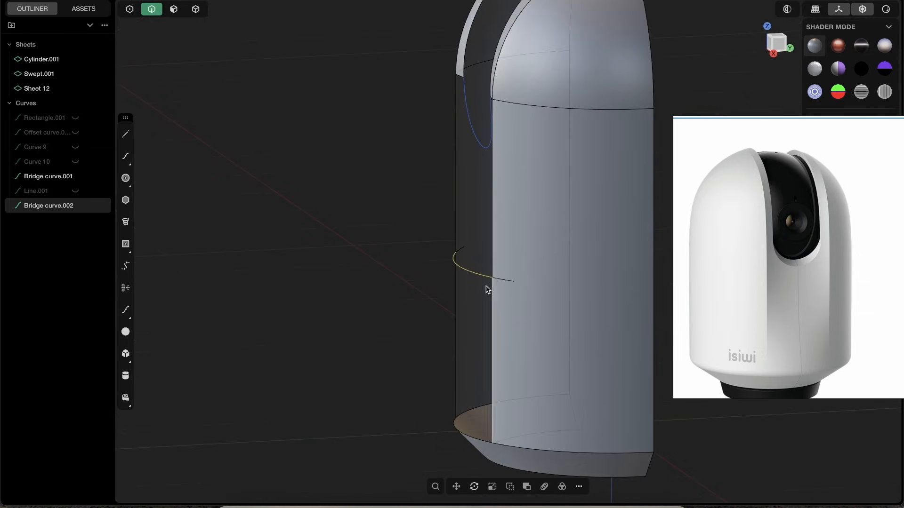
pyautogui.moveTo(490, 238); pyautogui.dragTo(484, 246, button='middle')
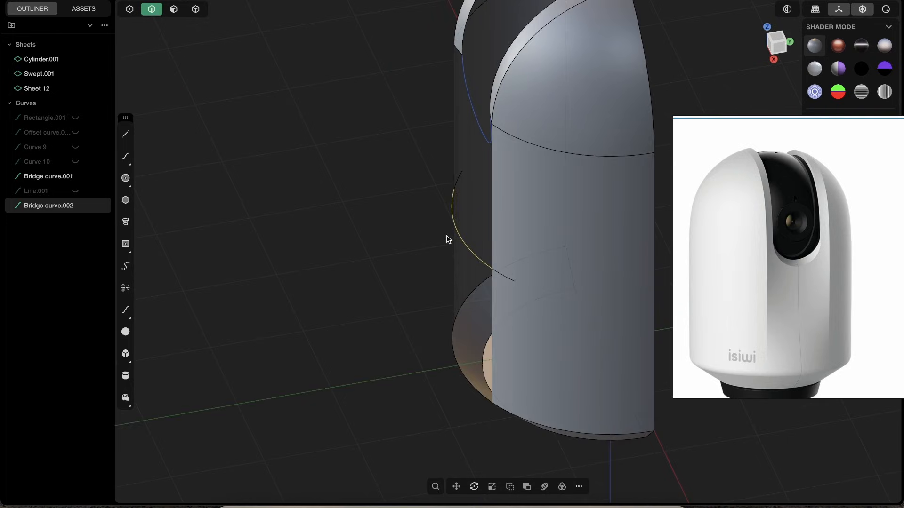
pyautogui.moveTo(496, 218); pyautogui.dragTo(492, 256, button='middle')
pyautogui.press('1')
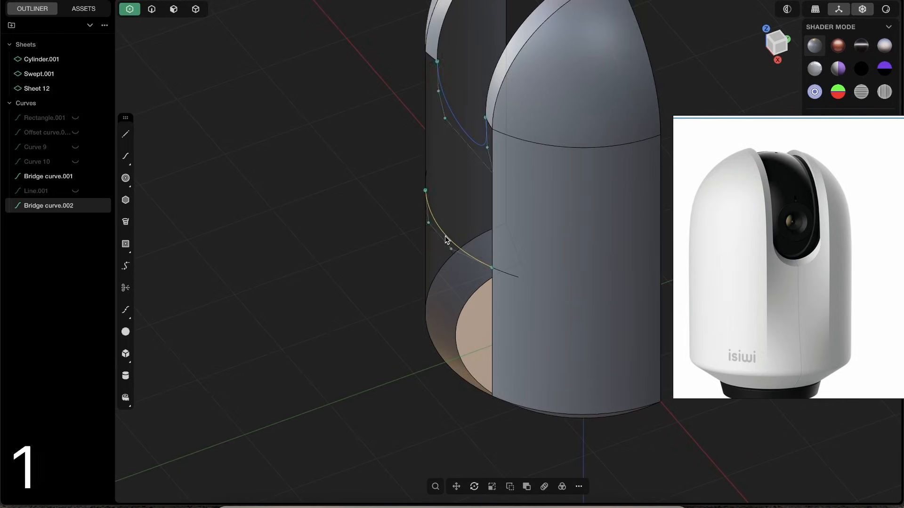
pyautogui.moveTo(434, 230); pyautogui.dragTo(466, 210, button='middle')
pyautogui.moveTo(465, 173); pyautogui.dragTo(529, 228)
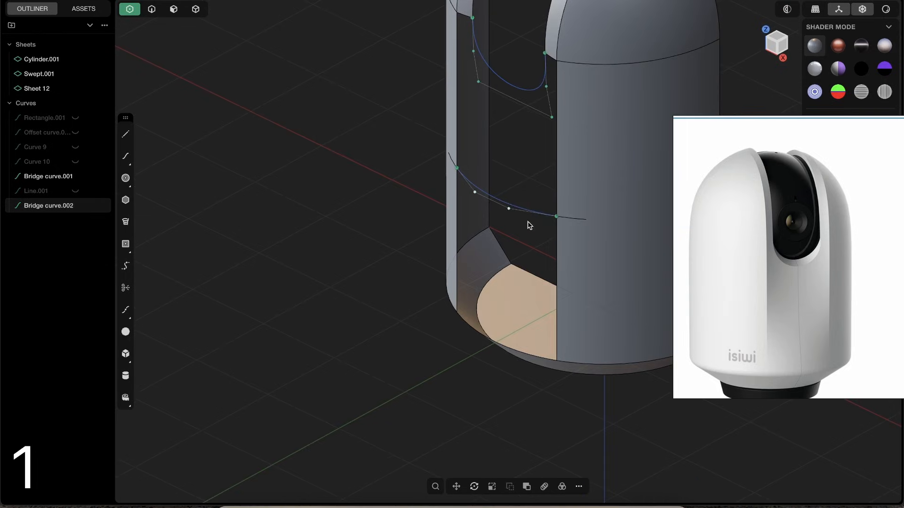
pyautogui.scroll(3, 529, 232)
pyautogui.press('g')
pyautogui.moveTo(510, 208); pyautogui.dragTo(485, 214, button='middle')
pyautogui.moveTo(485, 199); pyautogui.dragTo(502, 192)
pyautogui.moveTo(532, 194); pyautogui.dragTo(503, 193, button='middle')
pyautogui.moveTo(515, 216); pyautogui.dragTo(523, 211)
pyautogui.moveTo(535, 222); pyautogui.dragTo(566, 191, button='middle')
pyautogui.moveTo(523, 225); pyautogui.dragTo(528, 276, button='middle')
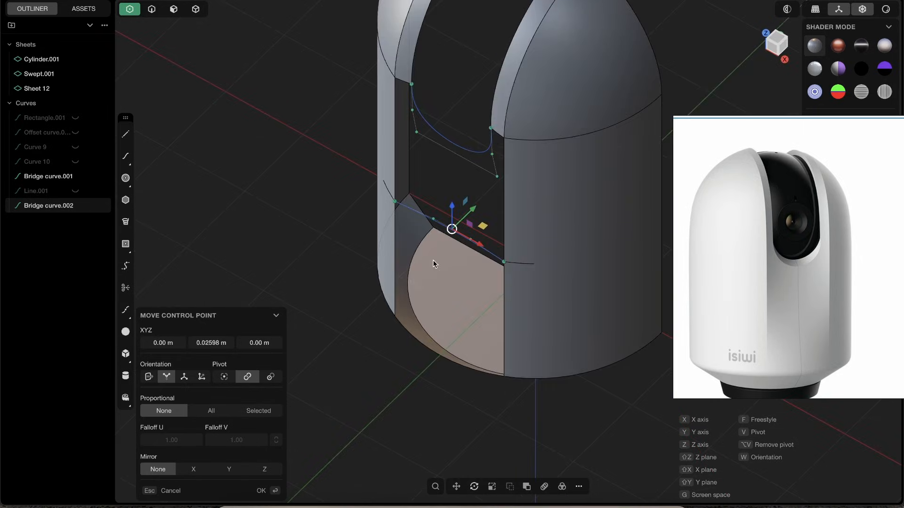
pyautogui.moveTo(524, 156)
pyautogui.mouseDown(button='middle')
pyautogui.moveTo(447, 101)
pyautogui.moveTo(540, 151)
pyautogui.mouseUp(button='middle')
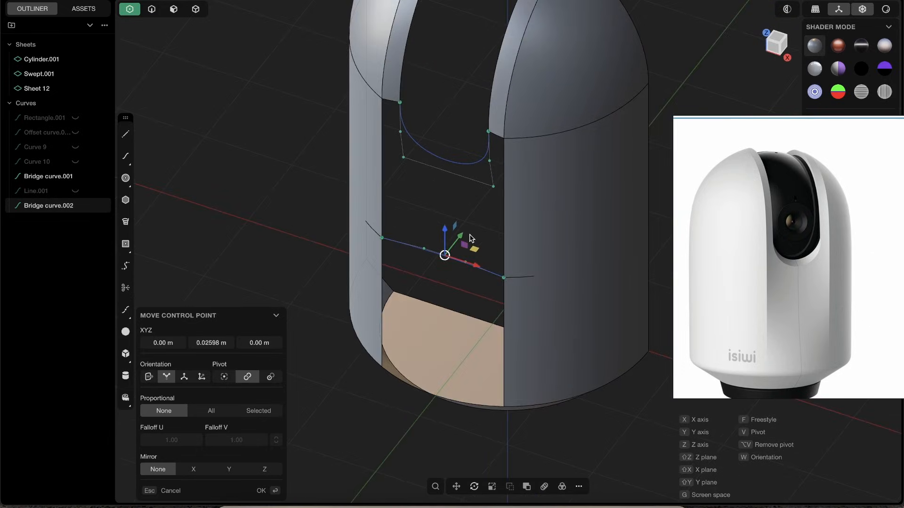
pyautogui.press('Return')
# - Loft a surface between the flattened bridge curve and the curved bottom edge of the front opening
pyautogui.moveTo(508, 216); pyautogui.dragTo(506, 256, button='middle')
pyautogui.press('2')
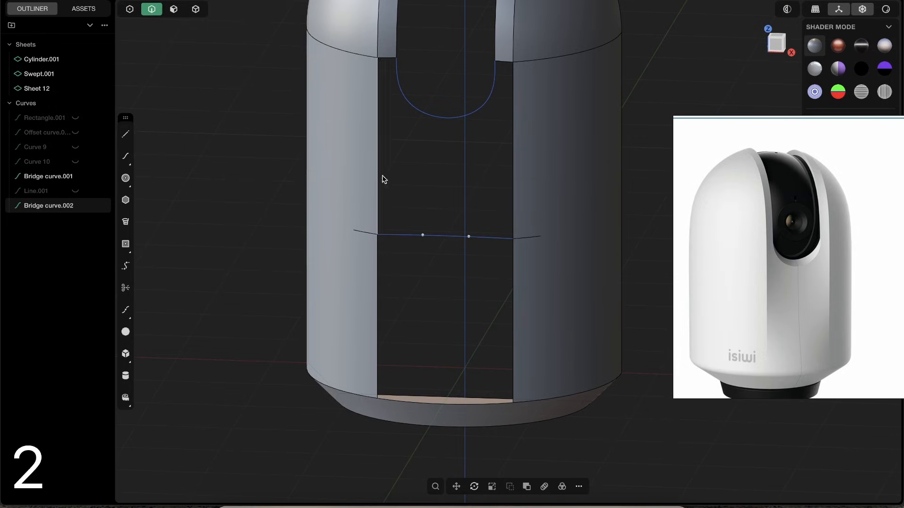
pyautogui.press('2')
pyautogui.click(450, 234)
pyautogui.click(446, 236)
pyautogui.moveTo(536, 244); pyautogui.dragTo(460, 344, button='middle')
pyautogui.keyDown('shift'); pyautogui.click(461, 341); pyautogui.keyUp('shift')
pyautogui.moveTo(519, 306); pyautogui.dragTo(544, 179, button='middle')
pyautogui.press('l')
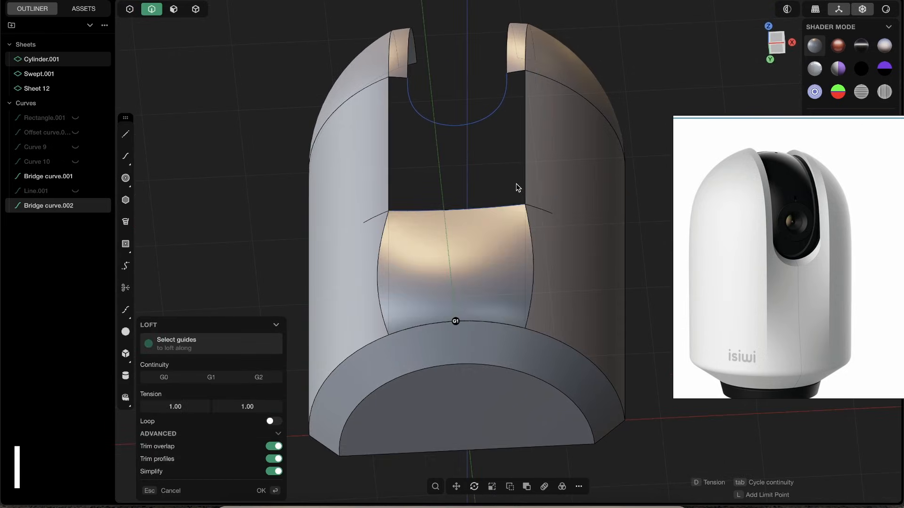
# - Add the opening's two lower side edges as loft guides, set them to G0 continuity and finish the loft
pyautogui.moveTo(544, 241); pyautogui.dragTo(501, 304, button='middle')
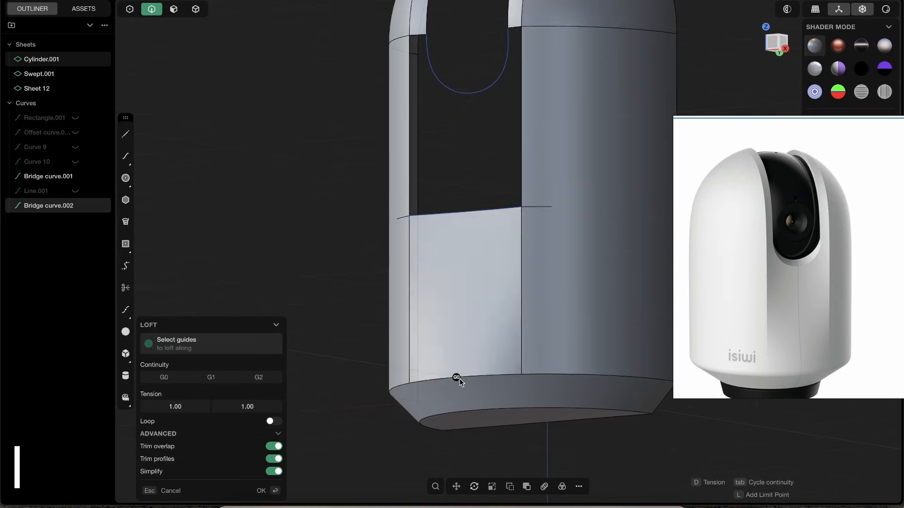
pyautogui.moveTo(427, 294); pyautogui.dragTo(411, 301, button='middle')
pyautogui.click(411, 301)
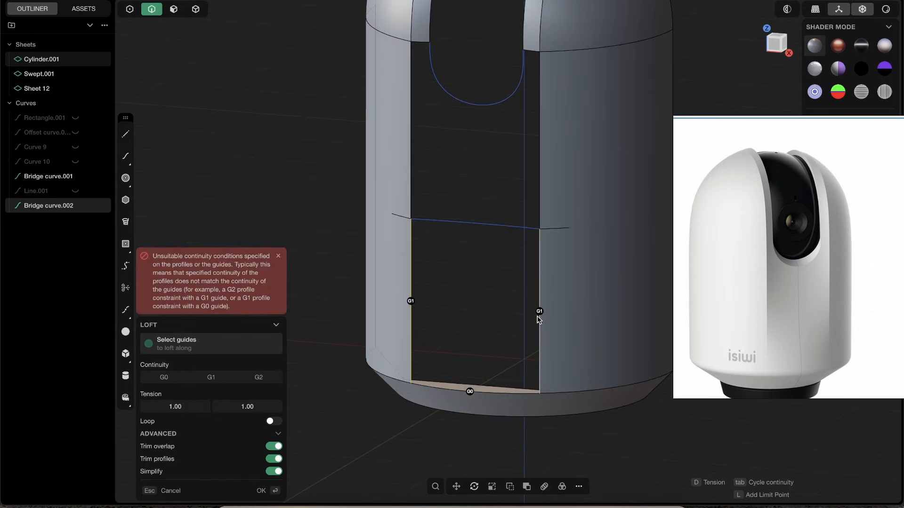
pyautogui.press('Tab')
pyautogui.press('Tab')
pyautogui.moveTo(538, 319); pyautogui.dragTo(484, 296, button='middle')
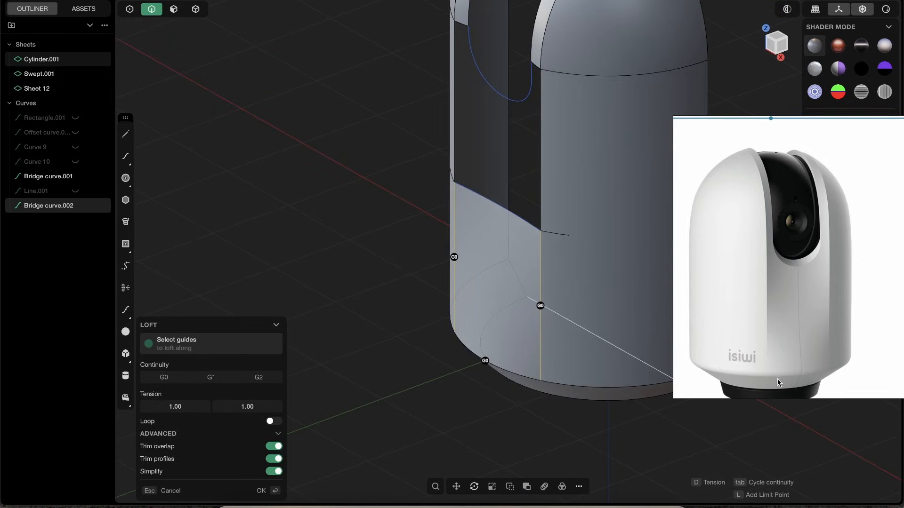
pyautogui.moveTo(650, 299); pyautogui.dragTo(600, 290, button='middle')
pyautogui.press('Return')
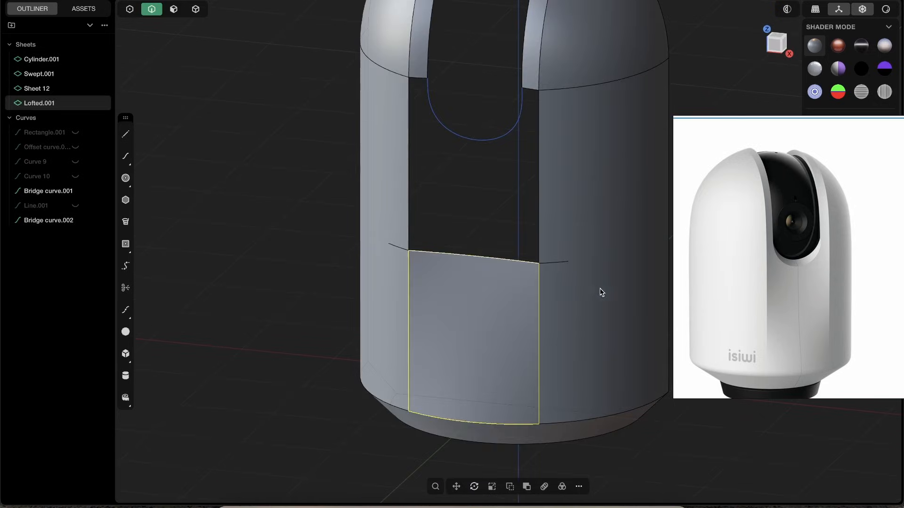
# - Hide the bridge curve running along the lofted panel's upper edge
pyautogui.click(486, 257)
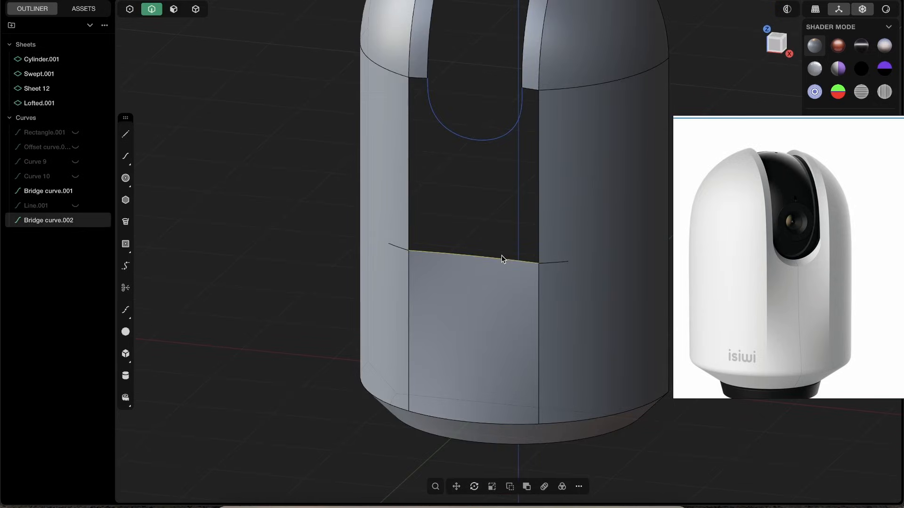
pyautogui.press('h')
pyautogui.moveTo(470, 213); pyautogui.dragTo(410, 213, button='middle')
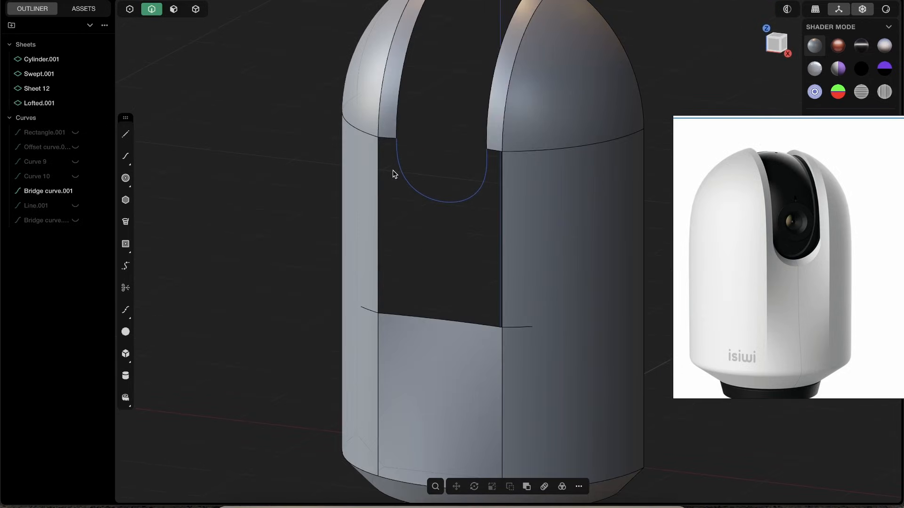
pyautogui.moveTo(388, 176); pyautogui.dragTo(395, 179, button='middle')
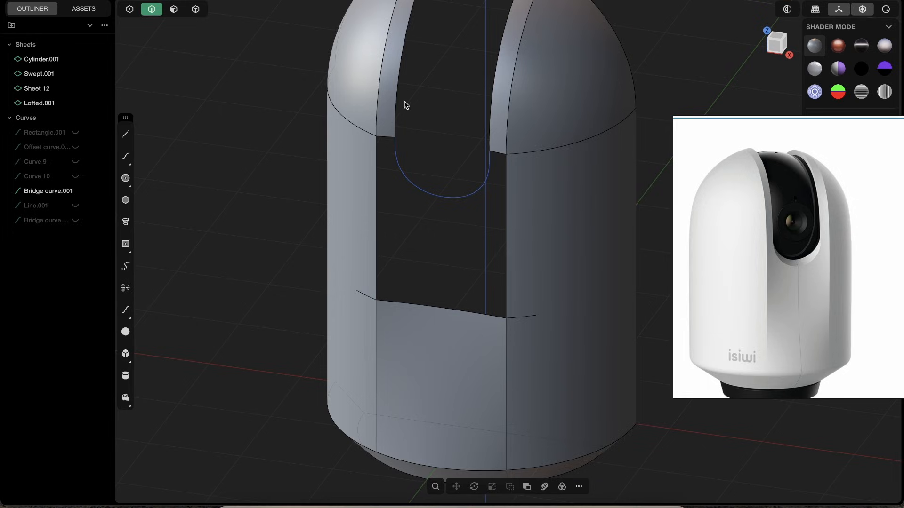
# - Join all four sheets of the body, including the lofted front panel, into one sheet
pyautogui.click(195, 10)
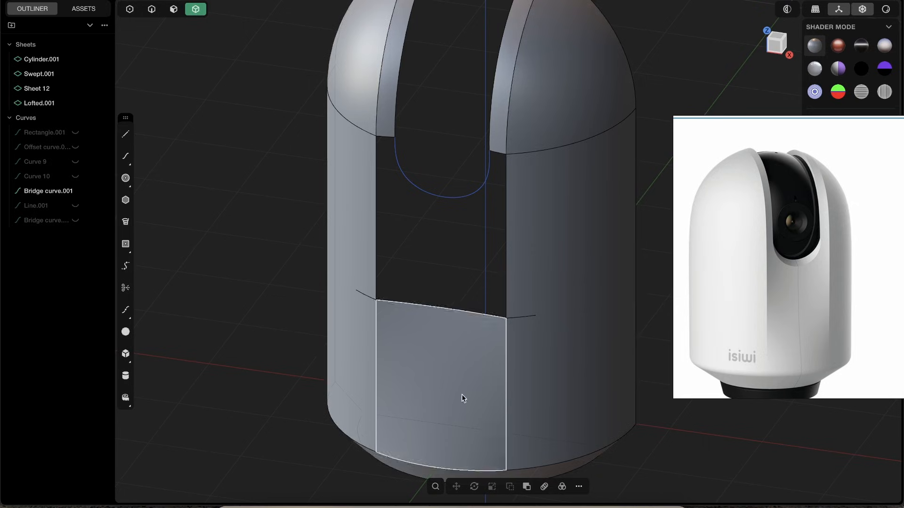
pyautogui.moveTo(663, 423); pyautogui.dragTo(284, 112)
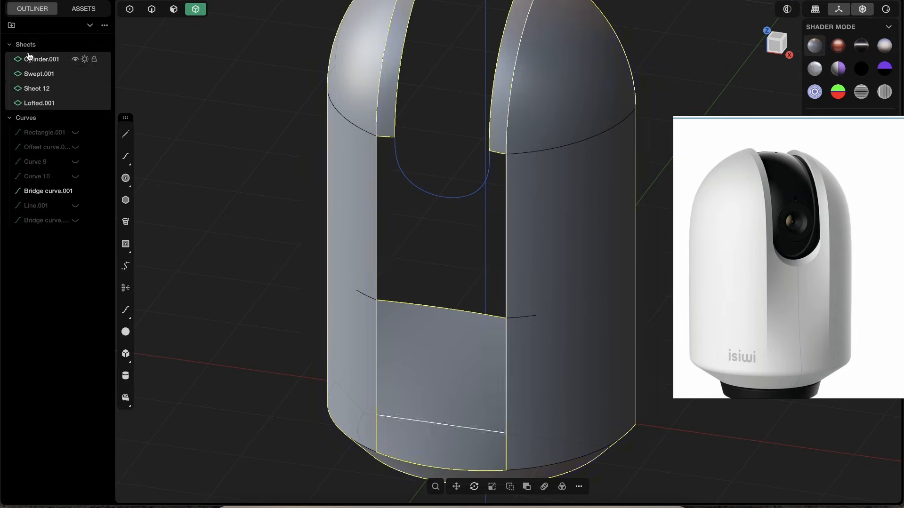
pyautogui.press('j')
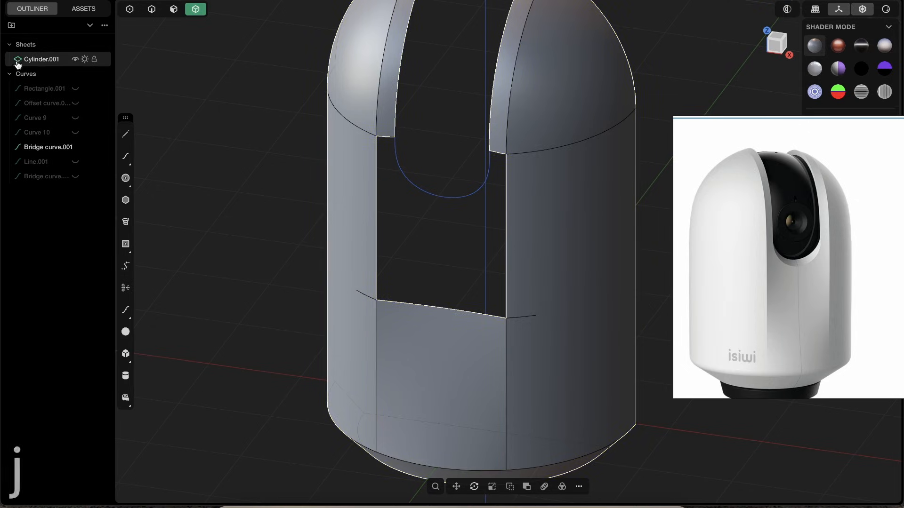
pyautogui.click(456, 255)
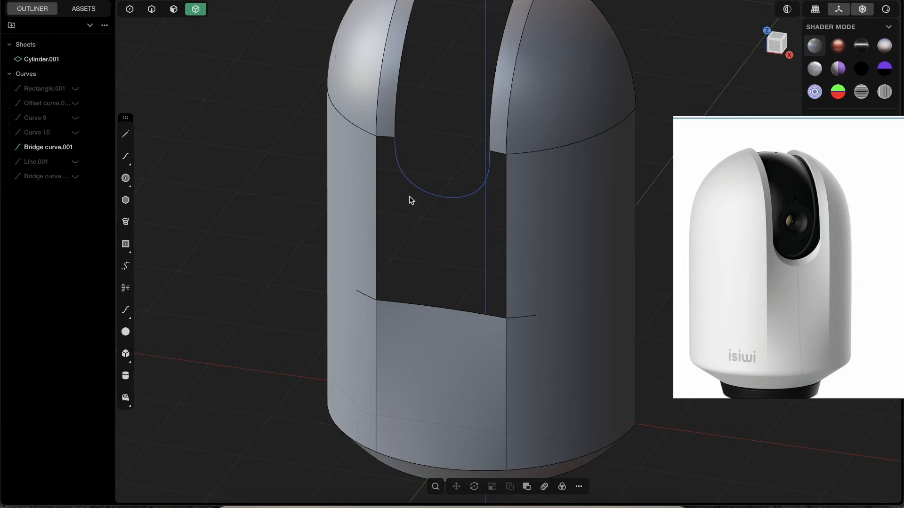
# - Apply Patch Hole to the remaining front opening, bounded by its five surrounding edges and the U-shaped bridge curve
pyautogui.press('2')
pyautogui.click(386, 137)
pyautogui.click(376, 198)
pyautogui.click(439, 308)
pyautogui.click(505, 262)
pyautogui.click(471, 200)
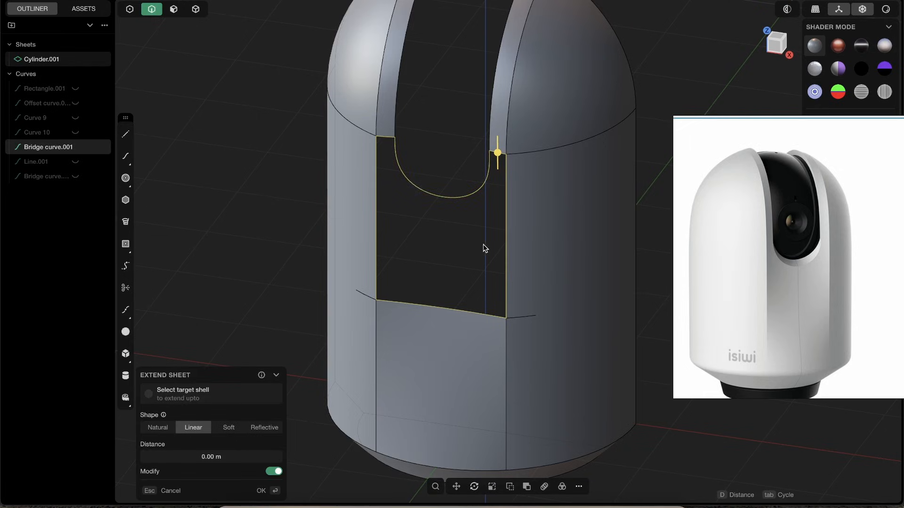
pyautogui.hotkey('shift', '3')
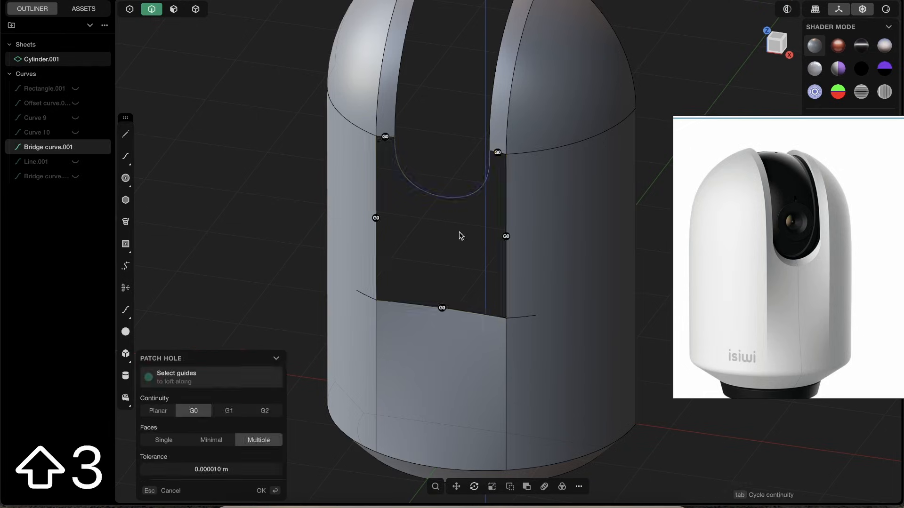
# - Set the patch to G1 continuity at its lower edge and two short upper edges, and finish it
pyautogui.moveTo(493, 349); pyautogui.dragTo(571, 307, button='middle')
pyautogui.click(442, 329)
pyautogui.hotkey('shift', 'e')
pyautogui.hotkey('shift', 'e')
pyautogui.click(382, 151)
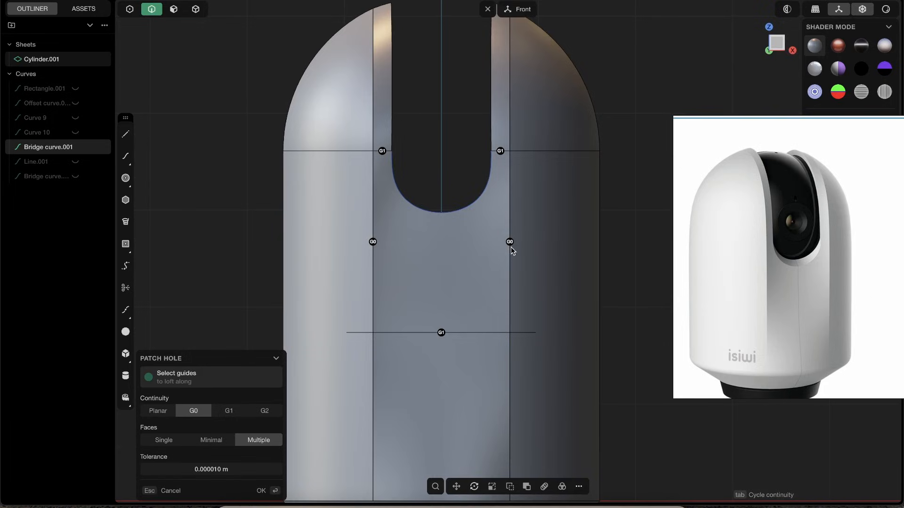
pyautogui.press('Return')
# - Examine the patched front surface and its transitions to the surrounding body from several angles
pyautogui.scroll(-5, 544, 262)
pyautogui.hotkey('shift', 'e')
pyautogui.moveTo(544, 263); pyautogui.dragTo(590, 296, button='middle')
pyautogui.hotkey('shift', 'e')
pyautogui.scroll(5, 572, 230)
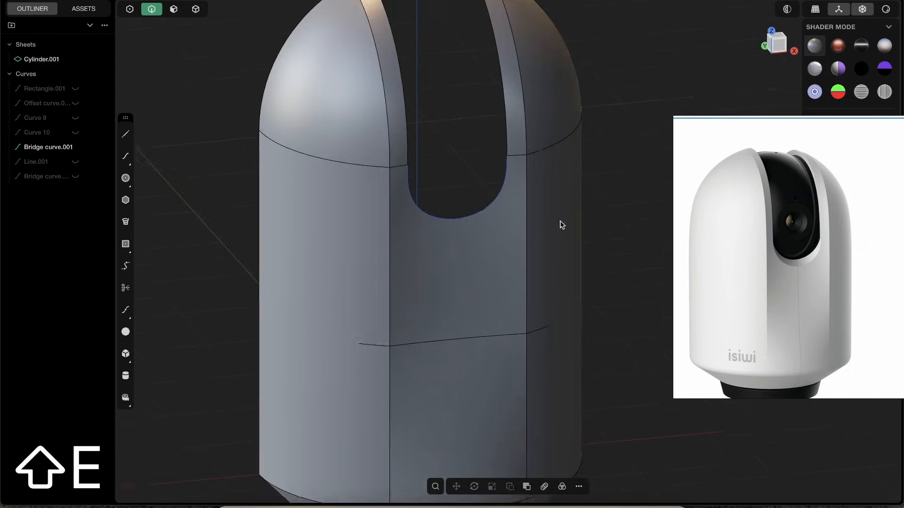
pyautogui.keyDown('shift'); pyautogui.moveTo(567, 213); pyautogui.dragTo(541, 253, button='middle'); pyautogui.keyUp('shift')
pyautogui.scroll(-3, 484, 262)
pyautogui.moveTo(485, 262); pyautogui.dragTo(530, 254, button='middle')
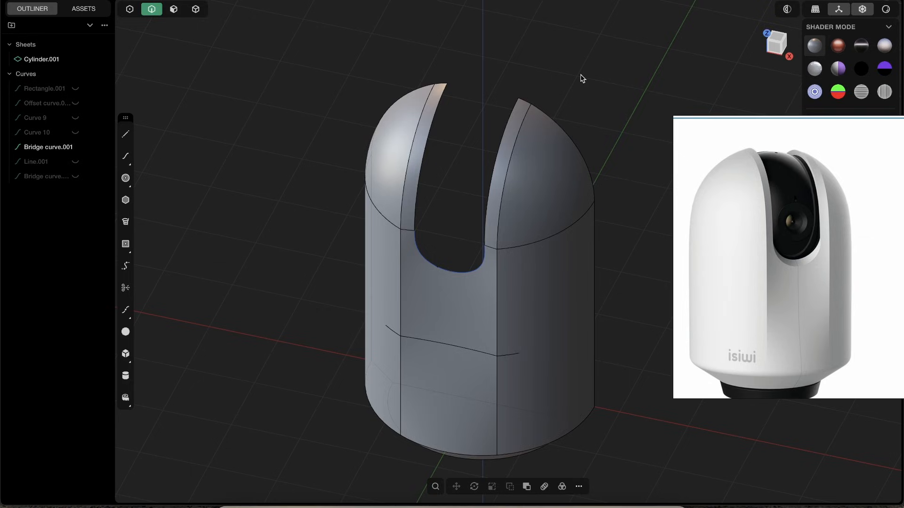
# - Hide the U-shaped bridge curve along the bottom of the front slot
pyautogui.moveTo(542, 181); pyautogui.dragTo(505, 294, button='middle')
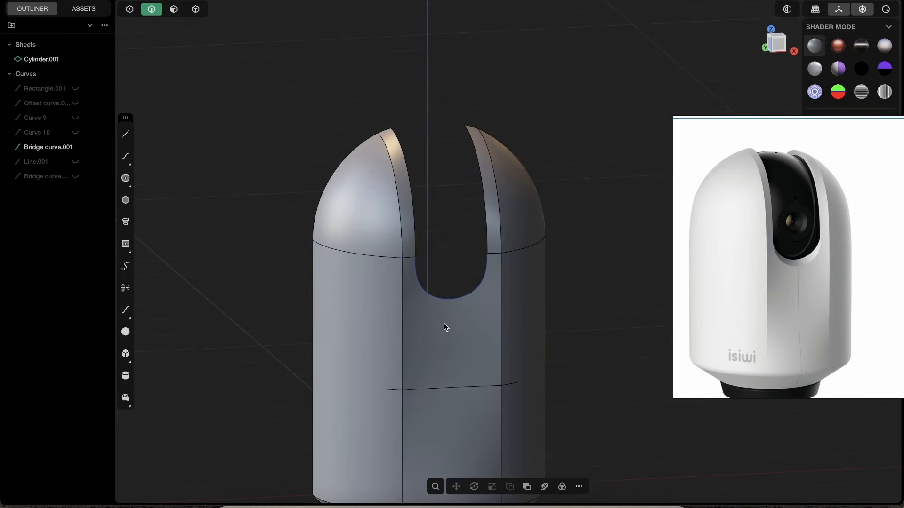
pyautogui.scroll(3, 436, 268)
pyautogui.moveTo(561, 269); pyautogui.dragTo(548, 202, button='middle')
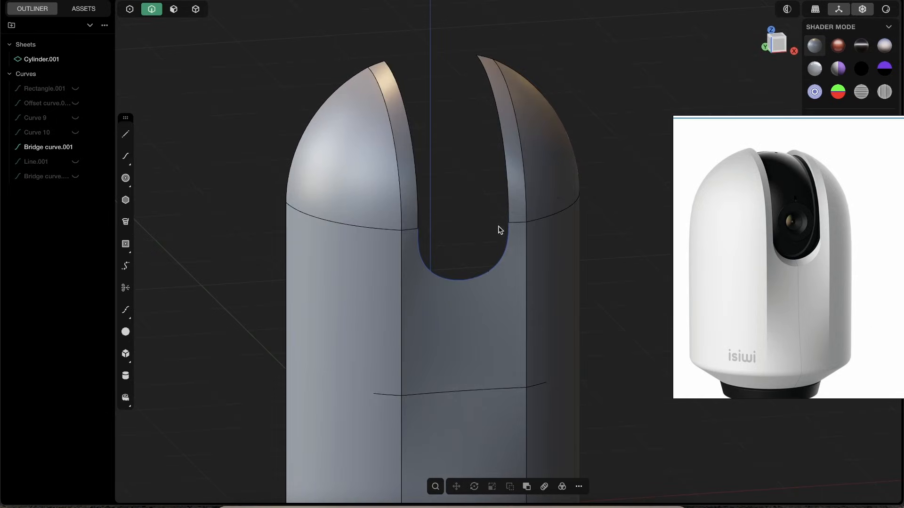
pyautogui.click(501, 260)
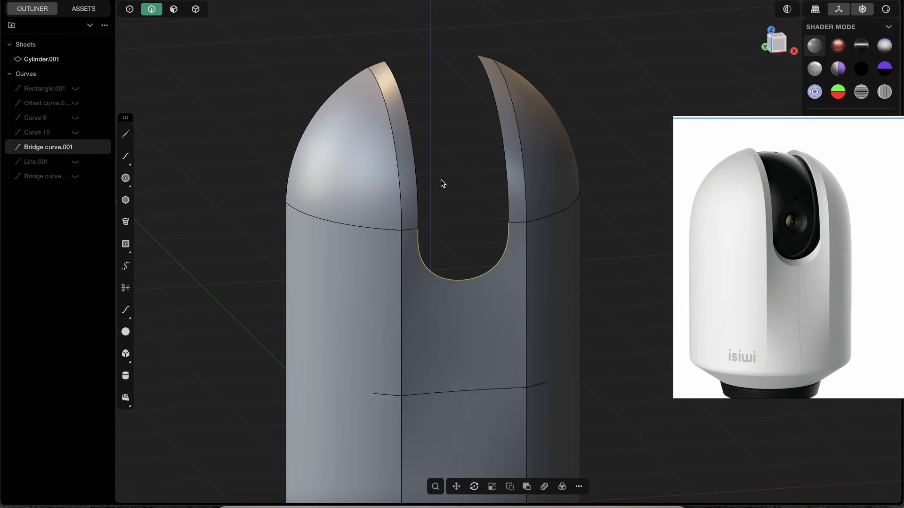
pyautogui.press('h')
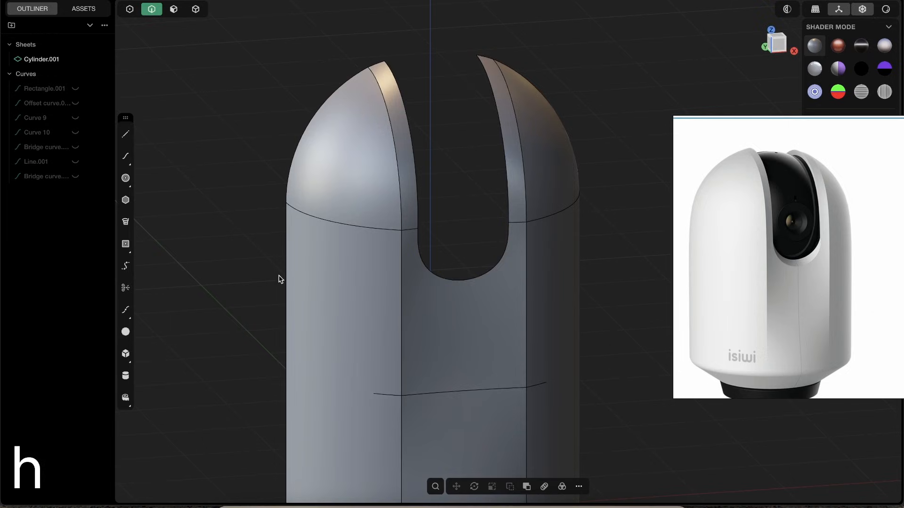
pyautogui.scroll(-3, 465, 248)
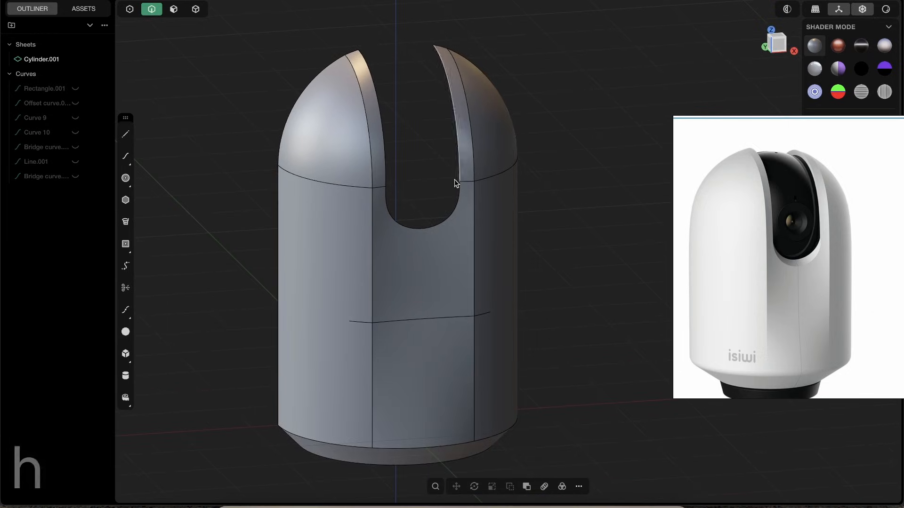
pyautogui.moveTo(492, 139); pyautogui.dragTo(442, 183, button='middle')
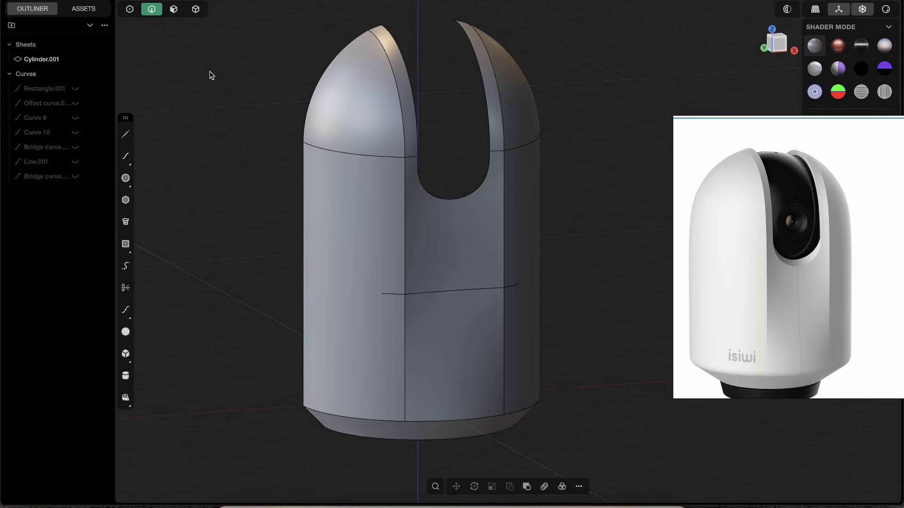
# - Select all faces of the body sheet and thicken them freehand inward into a thin-walled solid shell
pyautogui.click(174, 9)
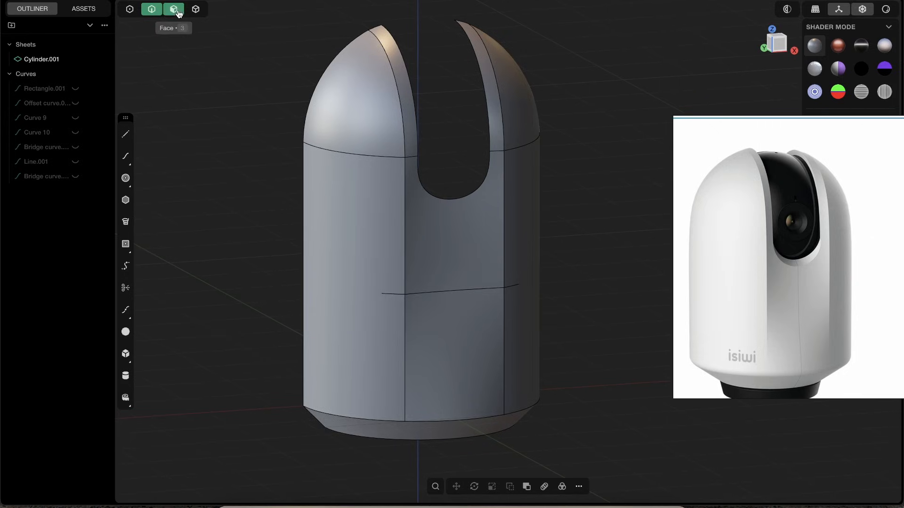
pyautogui.moveTo(610, 460); pyautogui.dragTo(203, 19)
pyautogui.moveTo(468, 185); pyautogui.dragTo(517, 214, button='middle')
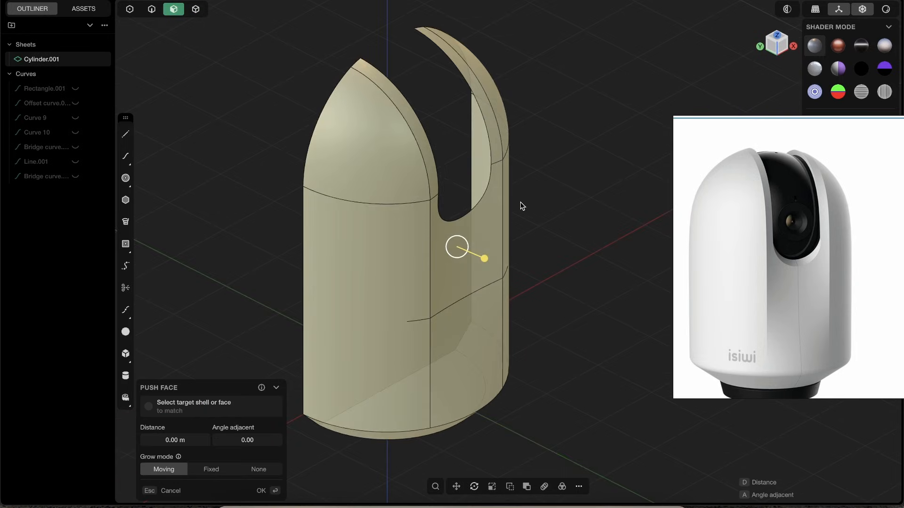
pyautogui.write('fthick')
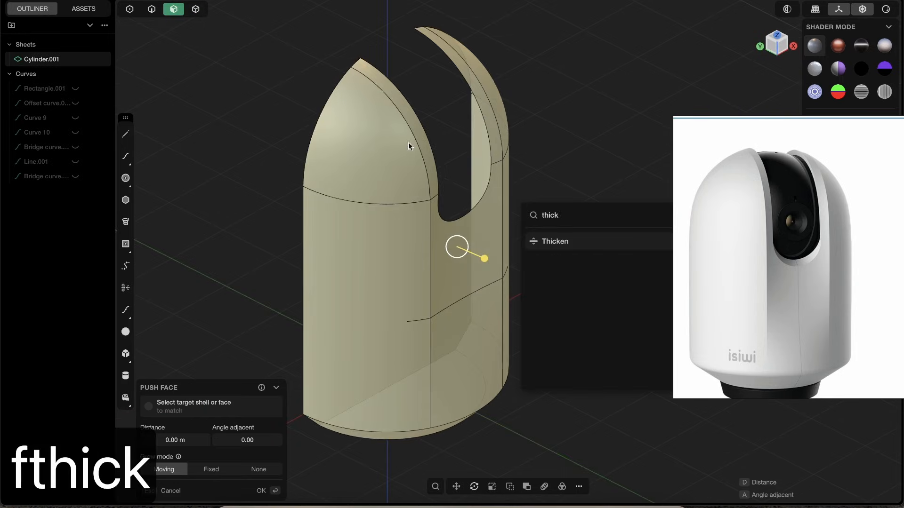
pyautogui.click(563, 246)
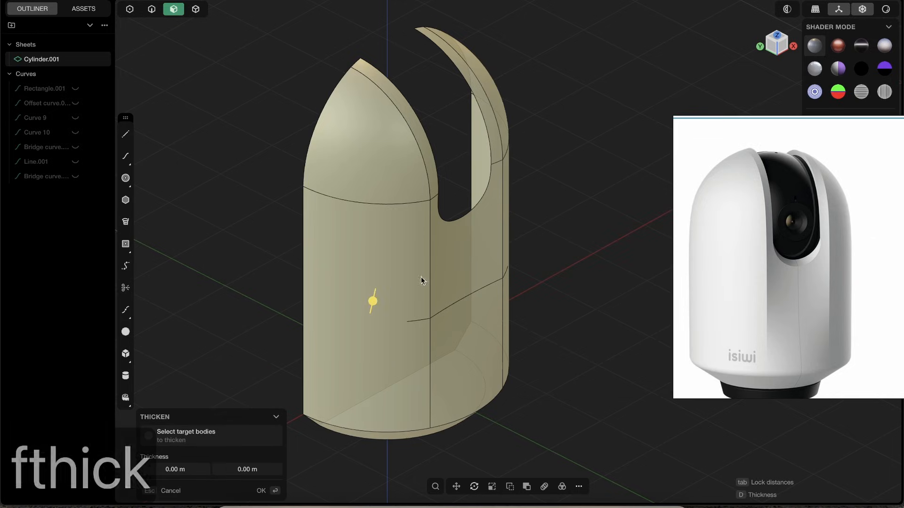
pyautogui.moveTo(396, 311); pyautogui.dragTo(376, 316, button='middle')
pyautogui.moveTo(378, 300)
pyautogui.mouseDown()
pyautogui.moveTo(385, 292)
pyautogui.moveTo(364, 315)
pyautogui.moveTo(386, 299)
pyautogui.mouseUp()
pyautogui.moveTo(534, 245); pyautogui.dragTo(555, 201, button='middle')
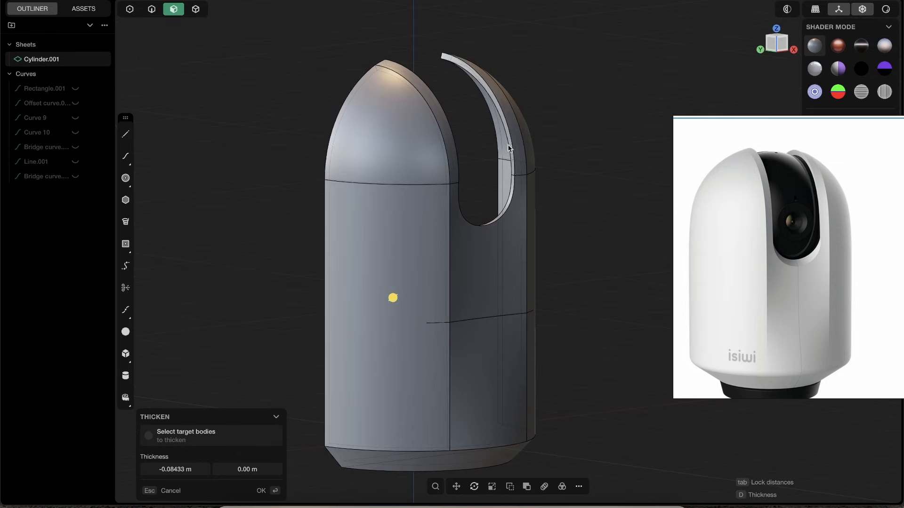
pyautogui.moveTo(380, 304); pyautogui.dragTo(397, 306, button='middle')
pyautogui.moveTo(397, 307); pyautogui.dragTo(390, 301)
pyautogui.press('Return')
pyautogui.press('p')
pyautogui.press('Escape')
# - Delete the original Cylinder.001 sheet, keeping only the thickened solid
pyautogui.moveTo(527, 167)
pyautogui.mouseDown(button='middle')
pyautogui.moveTo(494, 188)
pyautogui.moveTo(533, 168)
pyautogui.mouseUp(button='middle')
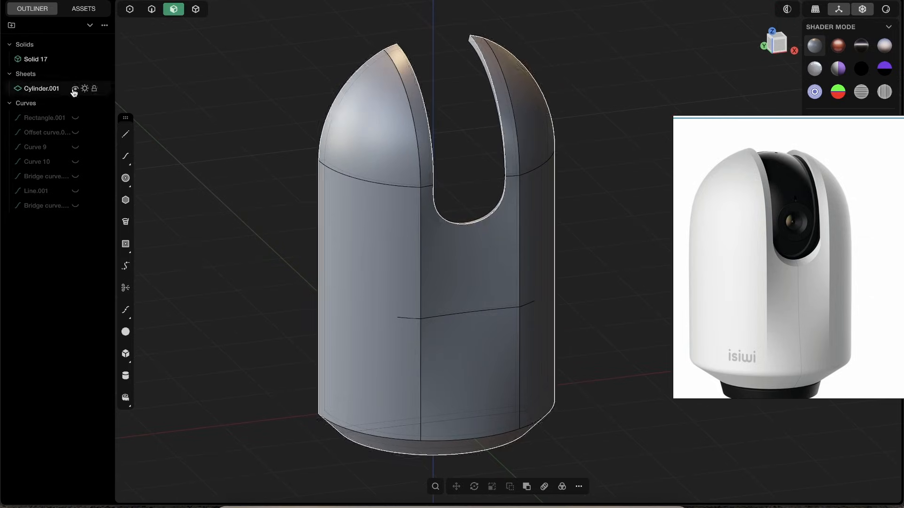
pyautogui.moveTo(534, 121); pyautogui.dragTo(533, 246, button='middle')
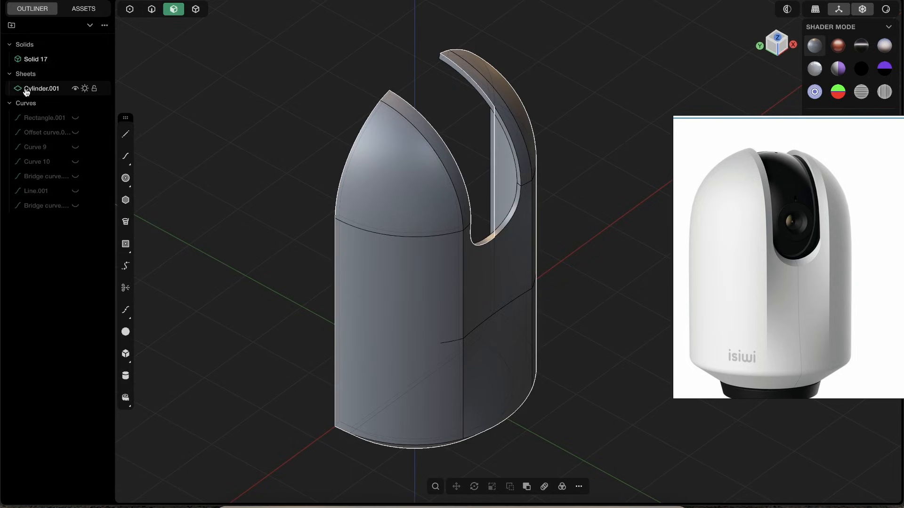
pyautogui.click(52, 90)
pyautogui.press('x')
pyautogui.moveTo(262, 228); pyautogui.dragTo(487, 236, button='middle')
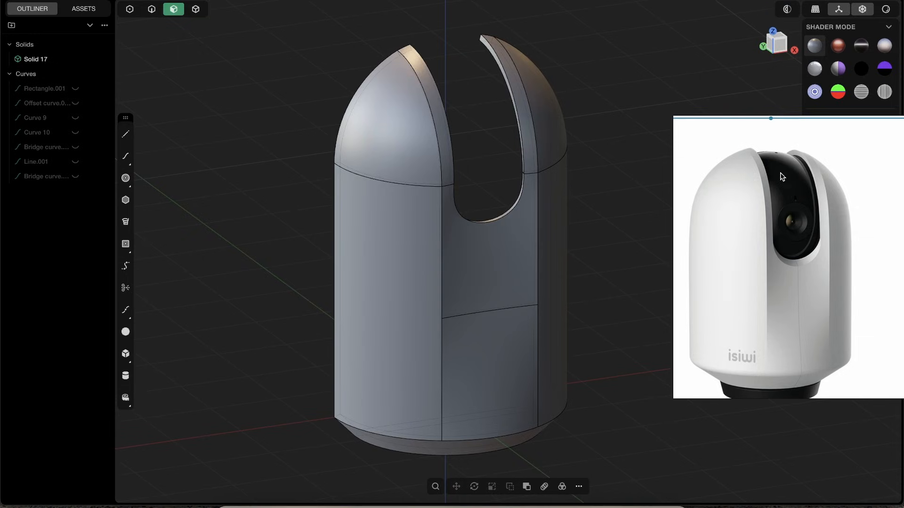
pyautogui.scroll(5, 489, 196)
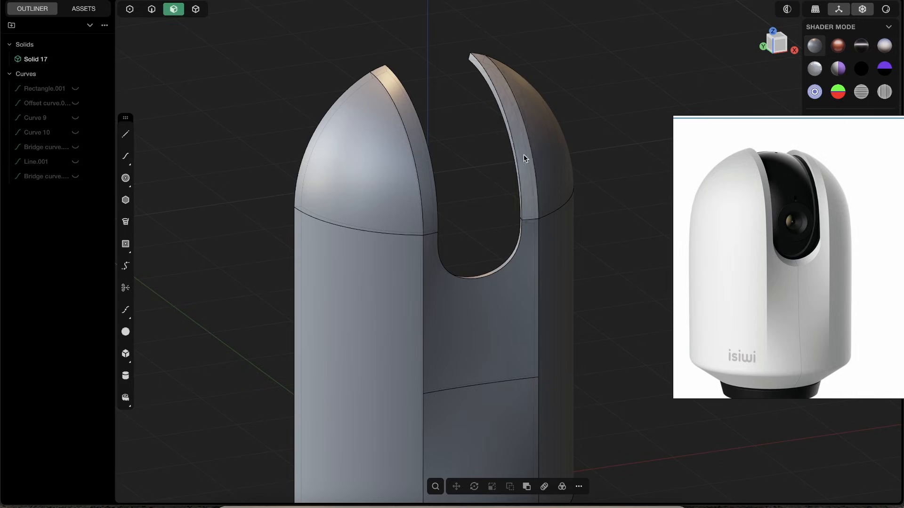
pyautogui.moveTo(519, 178); pyautogui.dragTo(509, 185, button='middle')
pyautogui.click(125, 331)
pyautogui.click(443, 184)
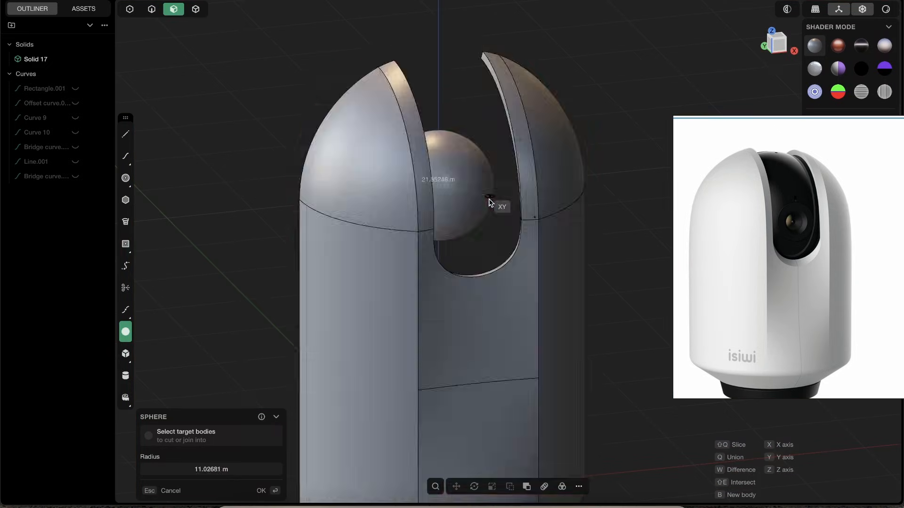
pyautogui.press('Escape')
# - Try to untrim the solid's outer dome face on the right side of the slot, and undo the operation
pyautogui.keyDown('shift'); pyautogui.moveTo(524, 125); pyautogui.dragTo(533, 183, button='middle'); pyautogui.keyUp('shift')
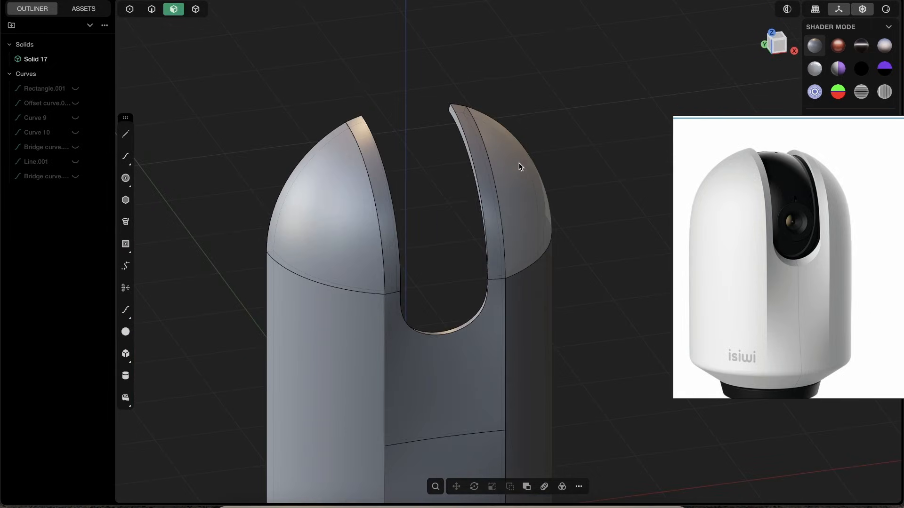
pyautogui.click(520, 171)
pyautogui.moveTo(556, 297); pyautogui.dragTo(523, 287, button='middle')
pyautogui.moveTo(556, 219); pyautogui.dragTo(504, 157, button='middle')
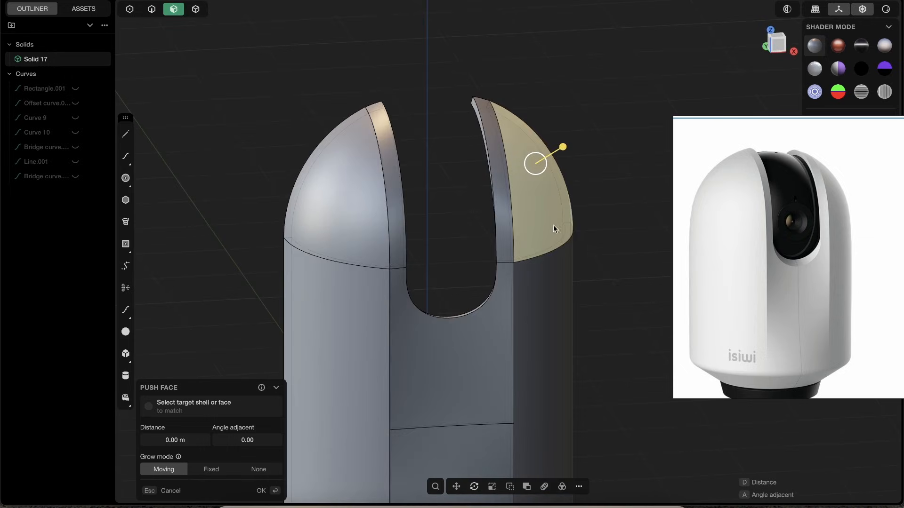
pyautogui.write('fun')
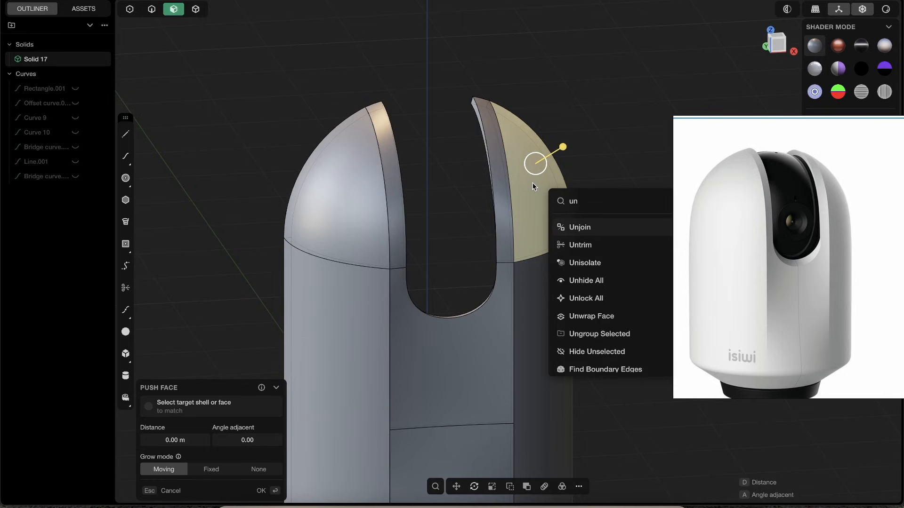
pyautogui.click(600, 246)
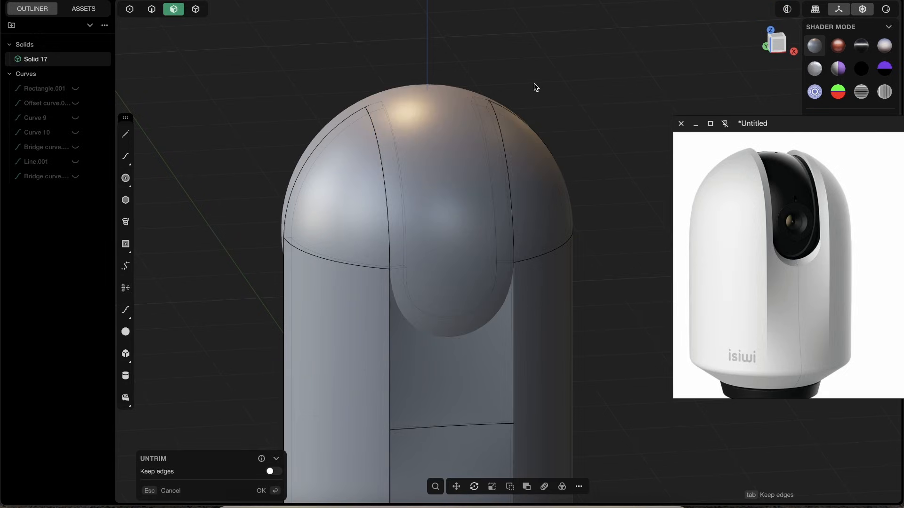
pyautogui.press('Return')
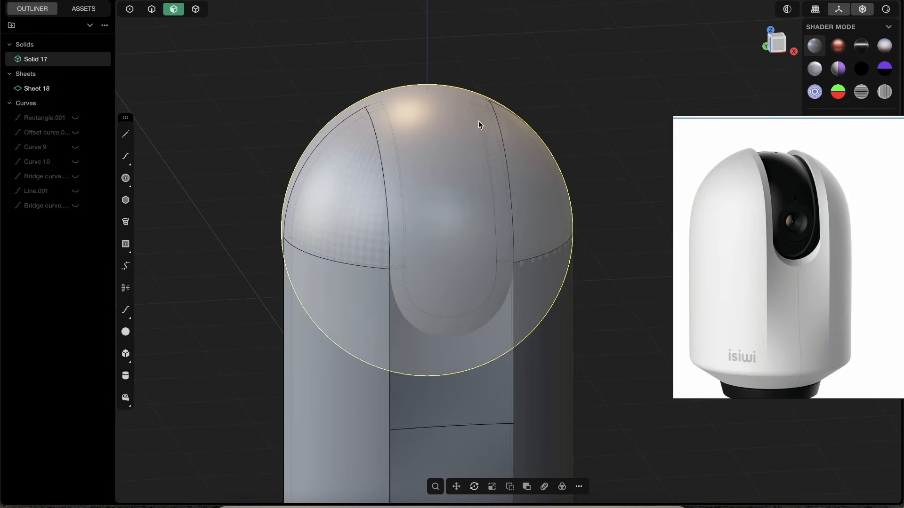
pyautogui.press('super+z')
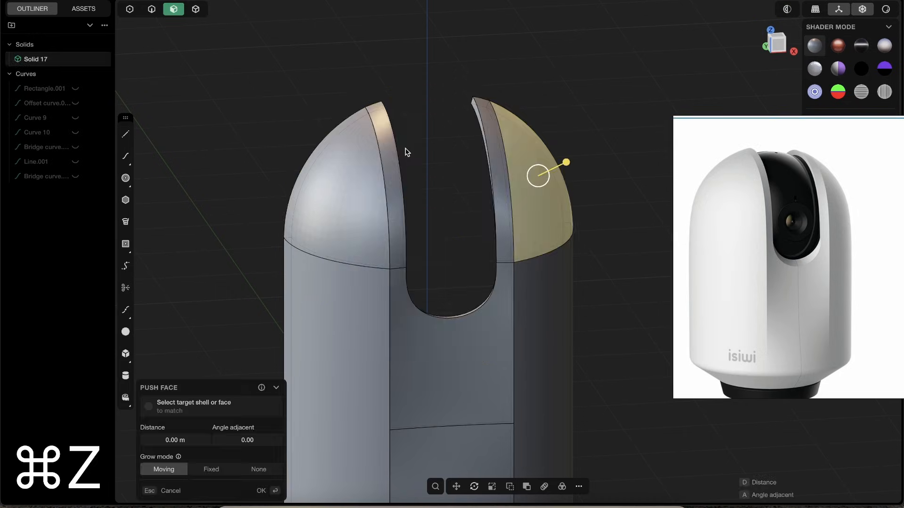
# - Duplicate the outer dome face right of the slot as a separate sheet, leaving the copy in place
pyautogui.moveTo(477, 147); pyautogui.dragTo(541, 152, button='middle')
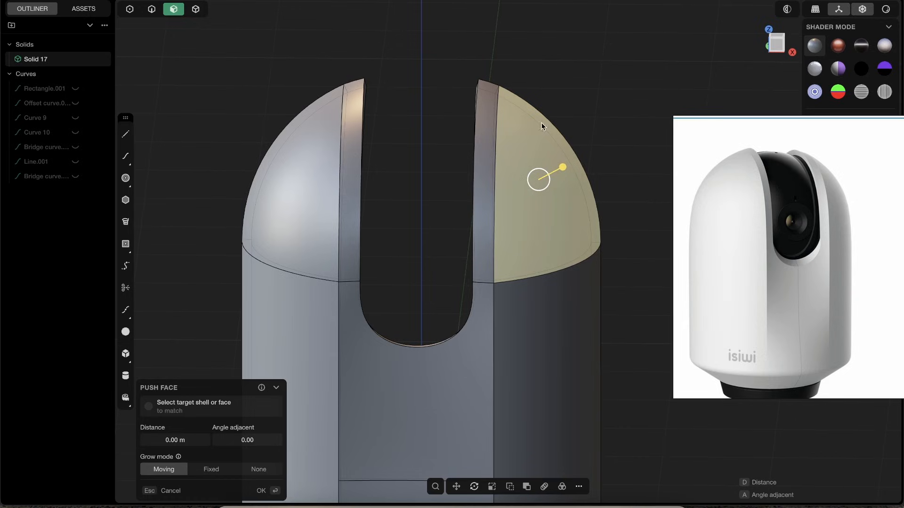
pyautogui.moveTo(601, 99); pyautogui.dragTo(543, 113, button='middle')
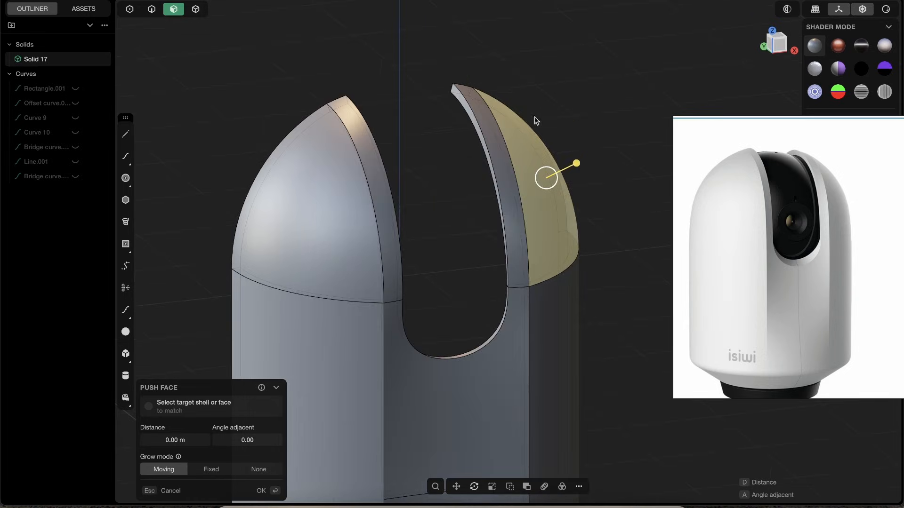
pyautogui.hotkey('shift', 'd')
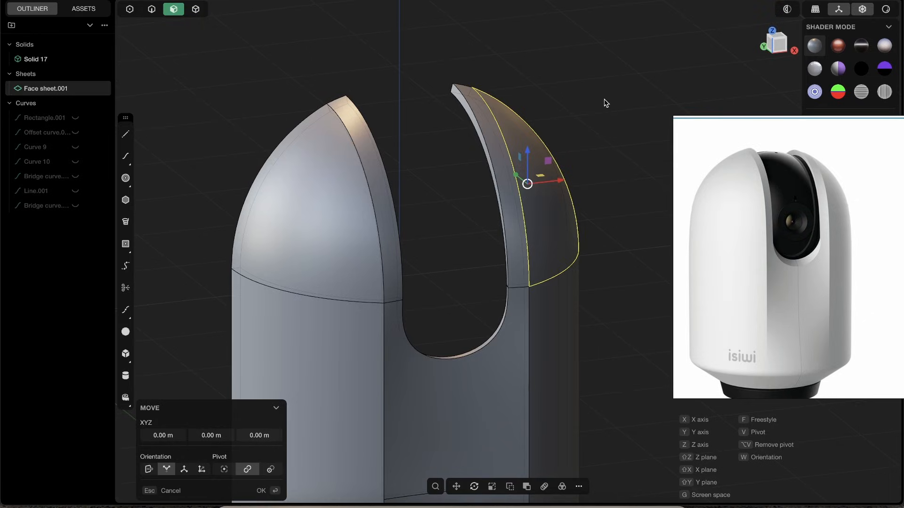
pyautogui.press('f')
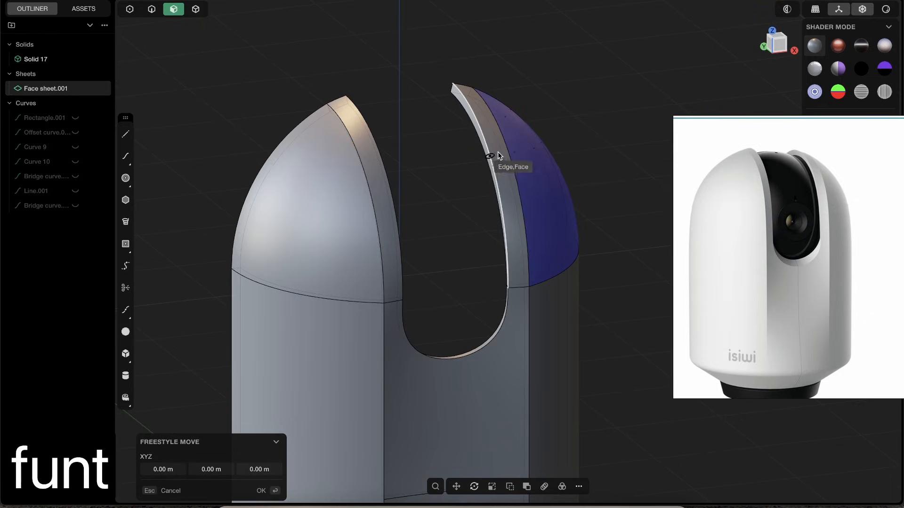
pyautogui.press('Escape')
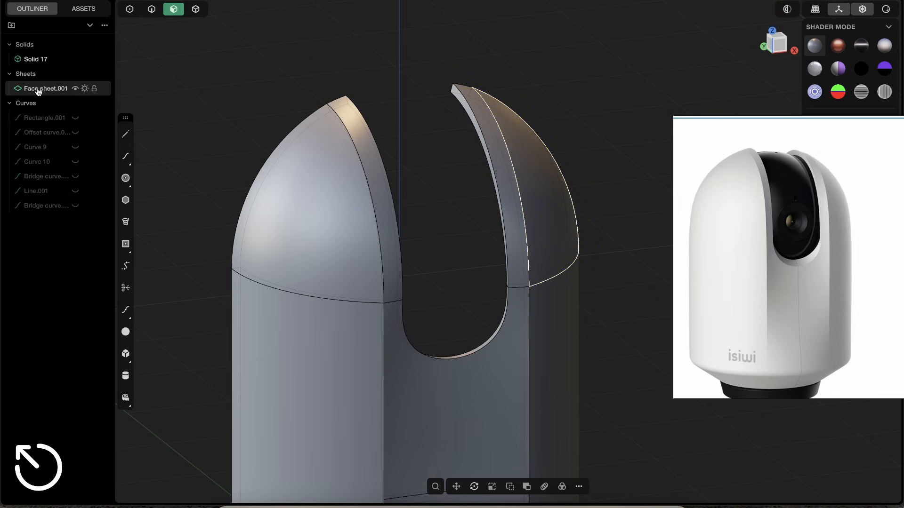
pyautogui.press('g')
pyautogui.press('g')
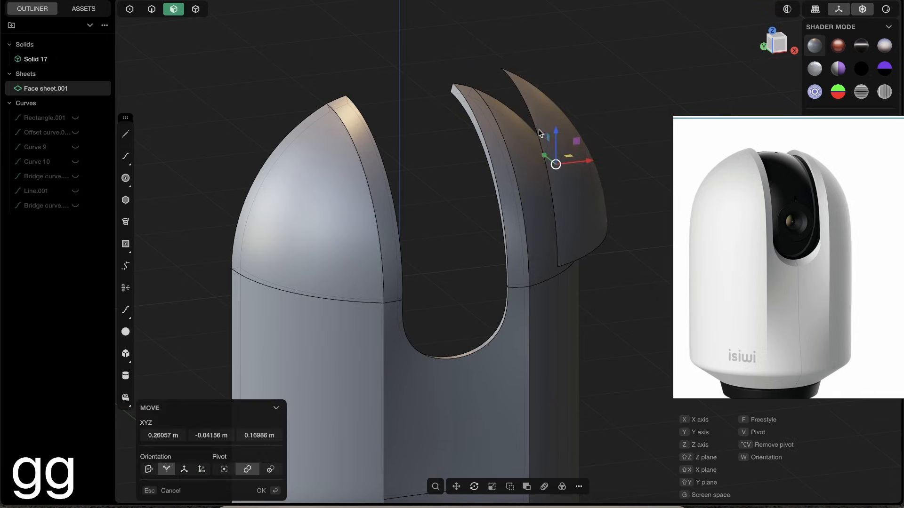
pyautogui.press('Escape')
# - Untrim the duplicated dome face sheet into a complete sphere, without keeping its edges
pyautogui.write('funt')
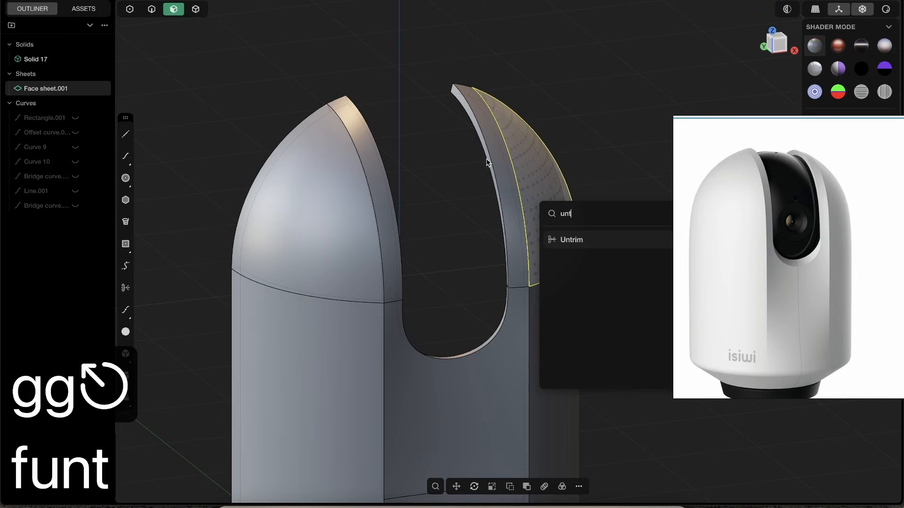
pyautogui.click(582, 242)
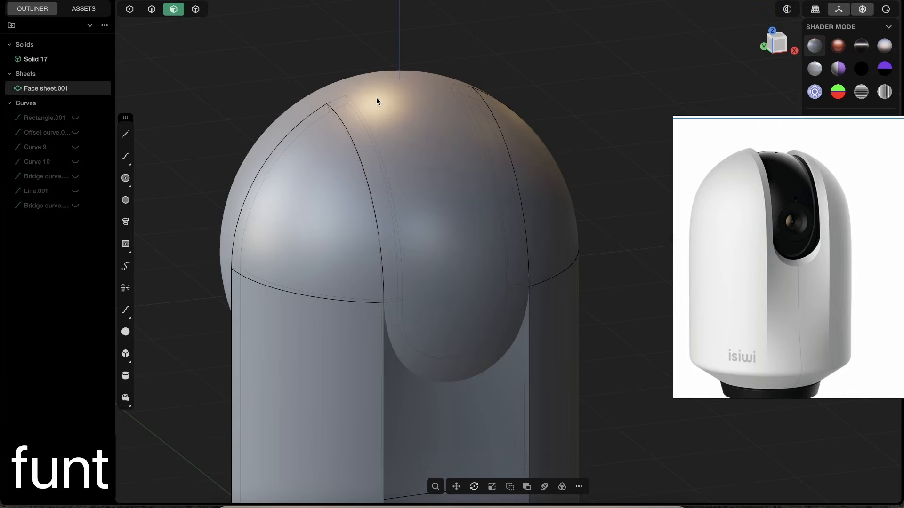
pyautogui.press('Return')
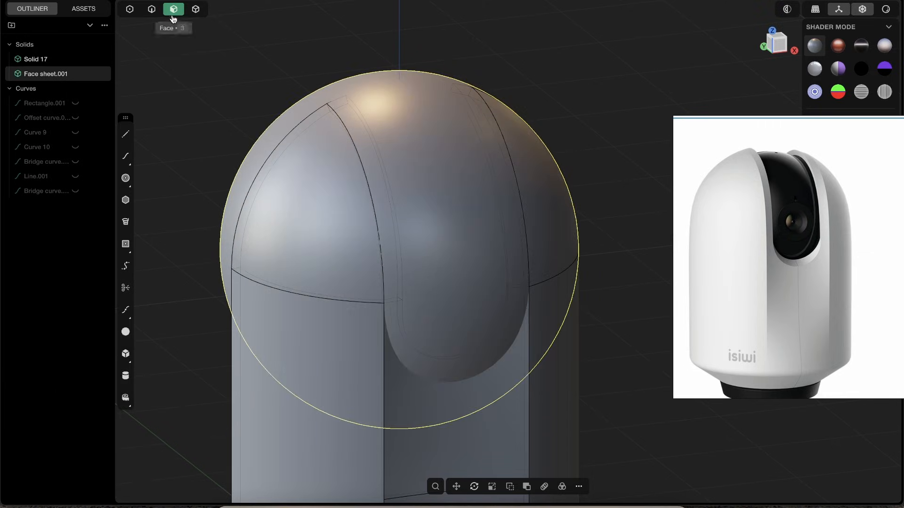
# - Push the sphere's face freehand inward so that the sphere fits inside the shell behind the slot
pyautogui.click(410, 106)
pyautogui.moveTo(413, 76)
pyautogui.mouseDown()
pyautogui.moveTo(411, 97)
pyautogui.moveTo(417, 92)
pyautogui.mouseUp()
pyautogui.moveTo(417, 92); pyautogui.dragTo(490, 227, button='middle')
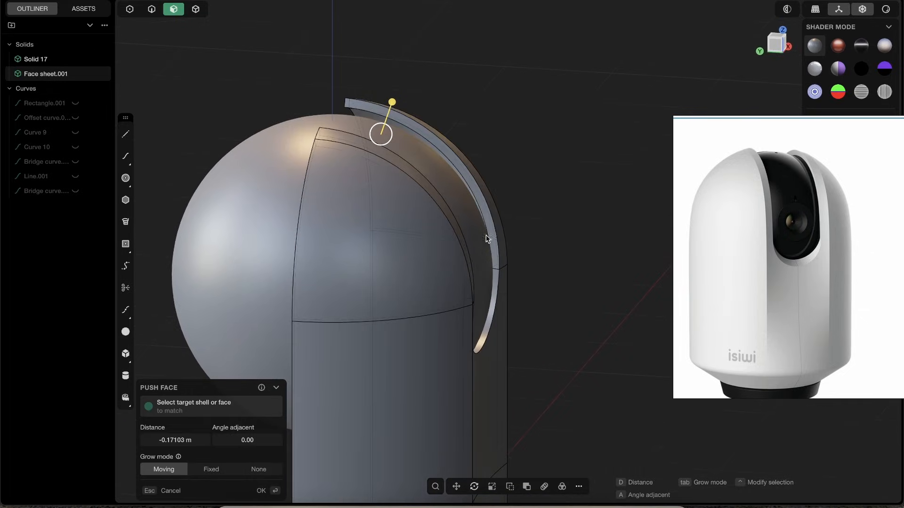
pyautogui.moveTo(394, 110); pyautogui.dragTo(394, 107)
pyautogui.rightClick(427, 105)
pyautogui.moveTo(421, 126); pyautogui.dragTo(351, 121, button='middle')
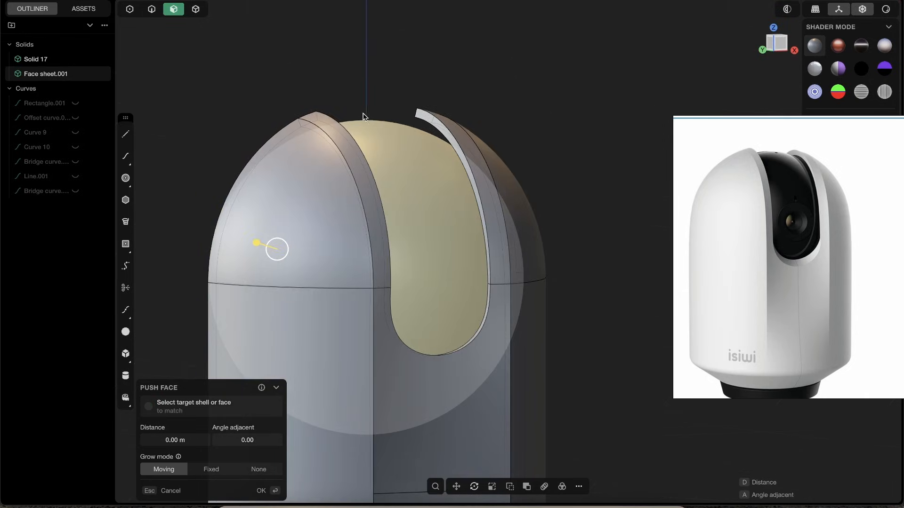
pyautogui.press('g')
pyautogui.moveTo(233, 242); pyautogui.dragTo(476, 179)
pyautogui.moveTo(476, 182); pyautogui.dragTo(500, 272, button='middle')
pyautogui.press('Escape')
pyautogui.scroll(-3, 350, 192)
pyautogui.scroll(3, 500, 271)
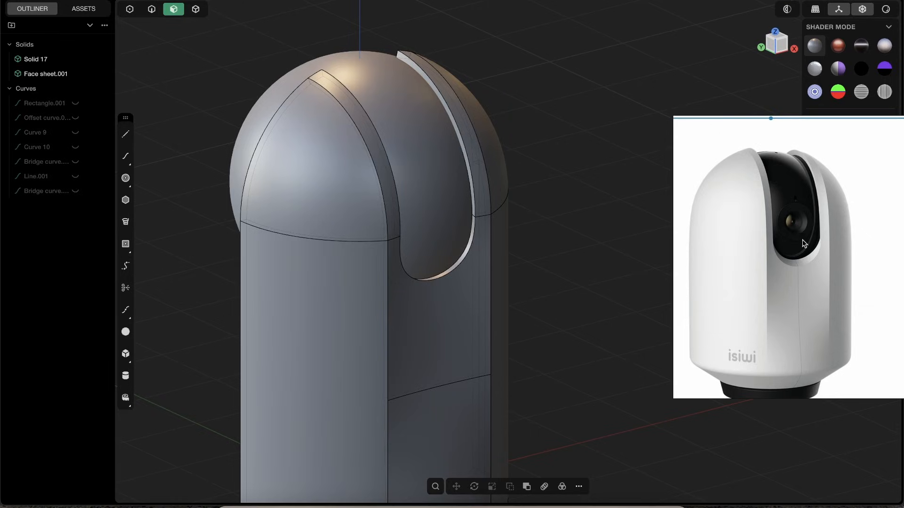
pyautogui.moveTo(461, 215); pyautogui.dragTo(473, 122, button='middle')
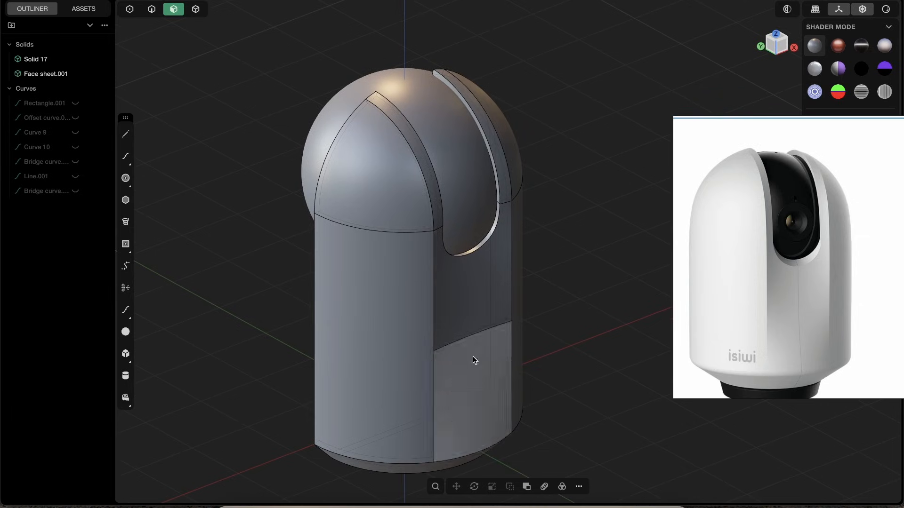
pyautogui.scroll(3, 426, 334)
pyautogui.click(431, 251)
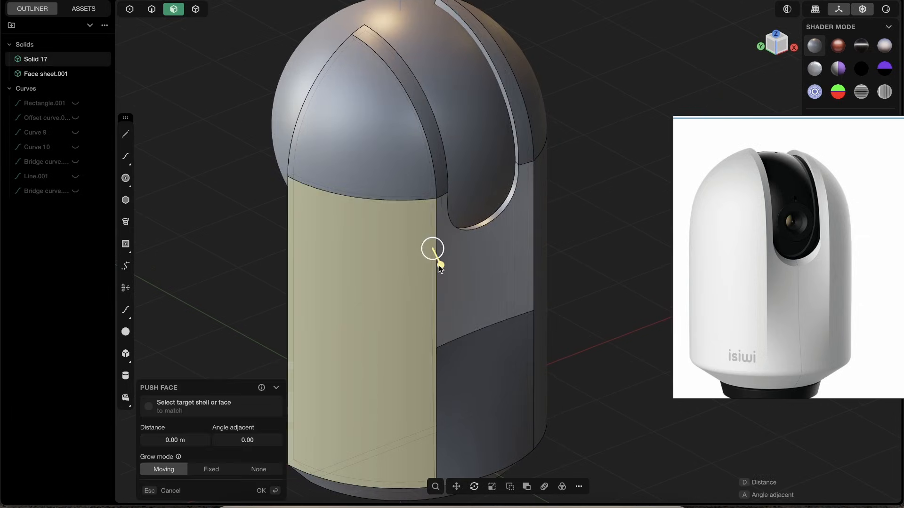
pyautogui.click(580, 112)
# - Turn off X-ray and fillet the two vertical edges flanking the recessed front strip below the slot by about 0.087 m
pyautogui.click(151, 9)
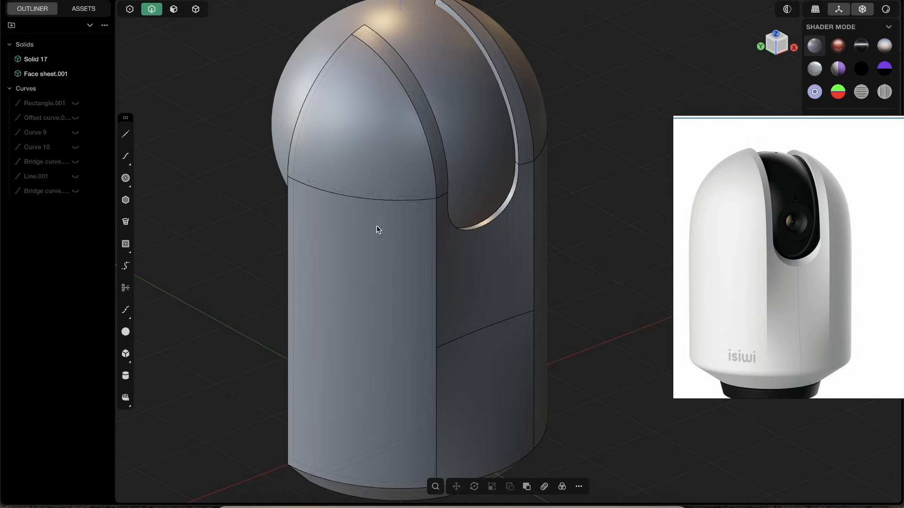
pyautogui.moveTo(383, 222); pyautogui.dragTo(397, 196, button='middle')
pyautogui.click(430, 295)
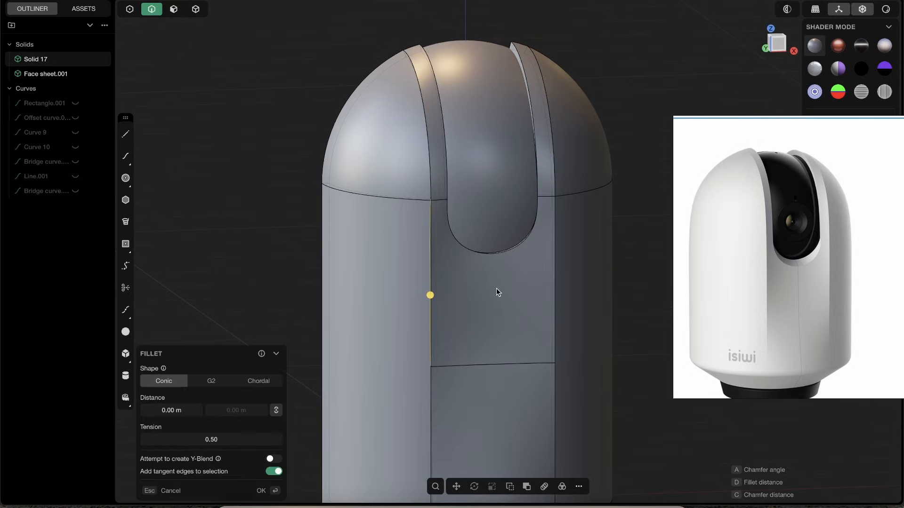
pyautogui.moveTo(513, 302); pyautogui.dragTo(354, 275, button='middle')
pyautogui.click(354, 275)
pyautogui.hotkey('alt', 'z')
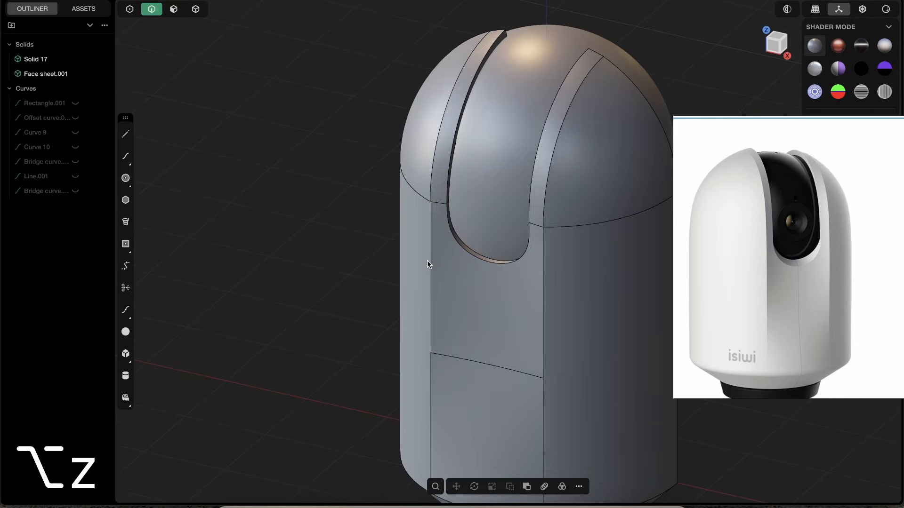
pyautogui.click(429, 261)
pyautogui.click(542, 305)
pyautogui.moveTo(543, 305); pyautogui.dragTo(544, 312)
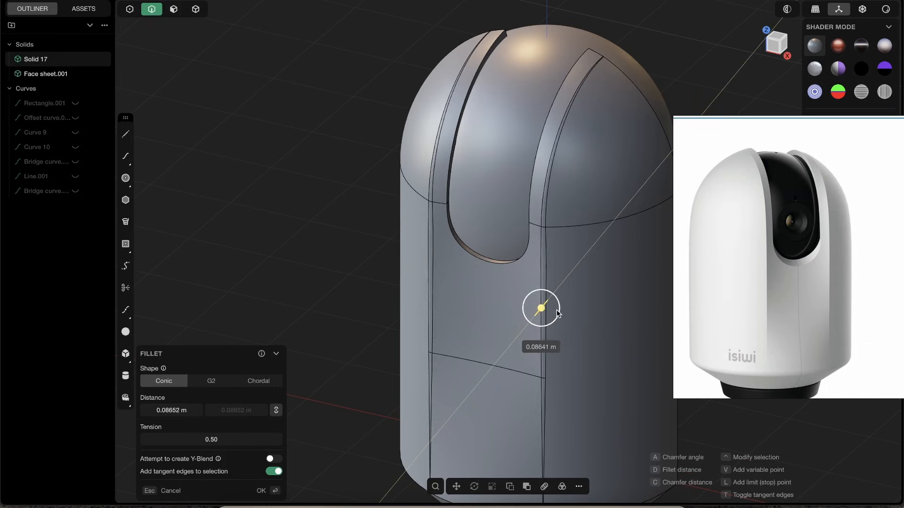
pyautogui.press('Return')
# - Mirror the body solid along the Y axis, cutting at the mirror plane, to form the missing rear half of the shell
pyautogui.moveTo(568, 286); pyautogui.dragTo(494, 262, button='middle')
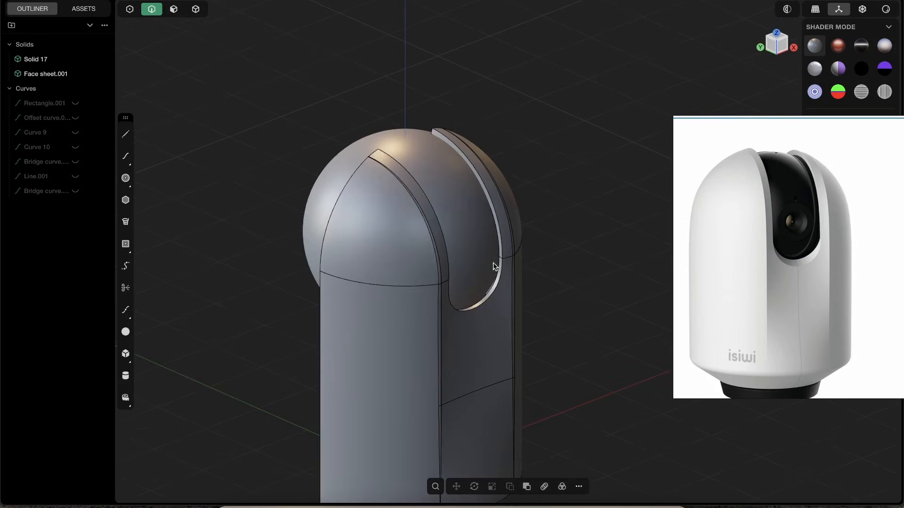
pyautogui.click(203, 11)
pyautogui.moveTo(244, 37); pyautogui.dragTo(583, 119, button='middle')
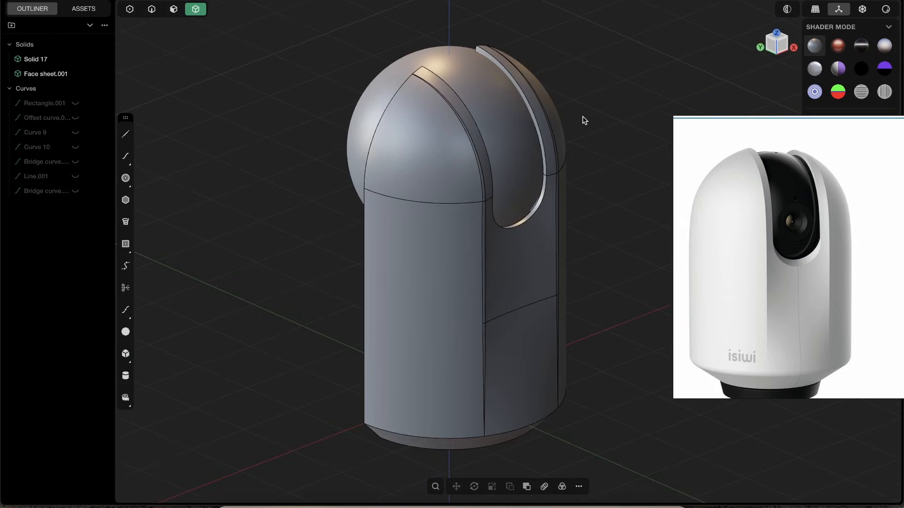
pyautogui.click(555, 283)
pyautogui.moveTo(492, 320); pyautogui.dragTo(537, 275, button='middle')
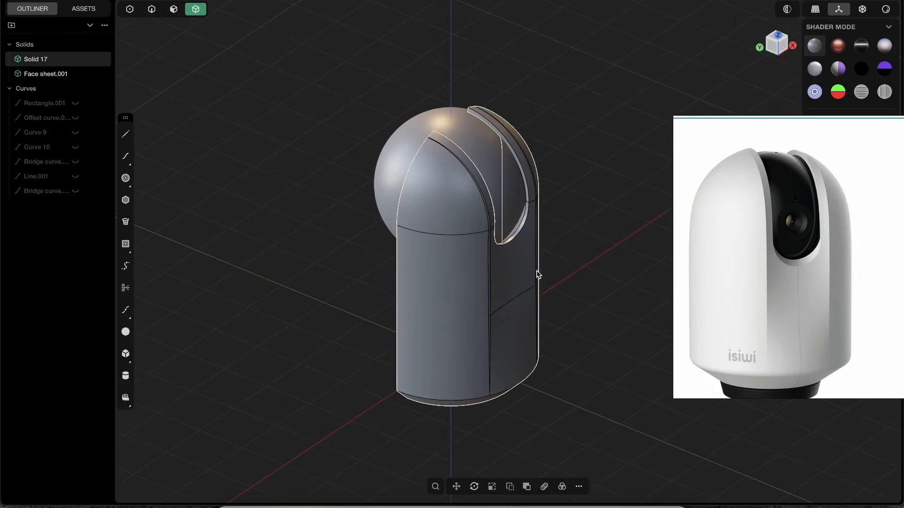
pyautogui.hotkey('alt', 'x')
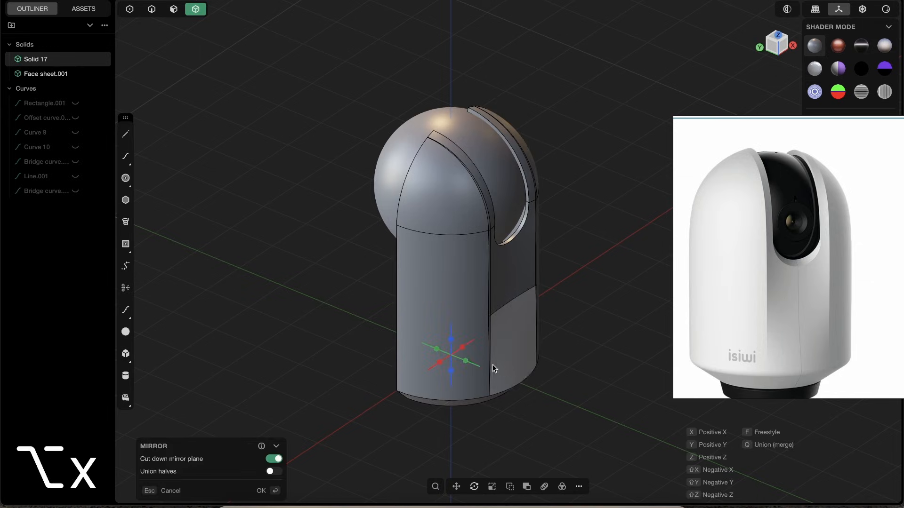
pyautogui.press('Return')
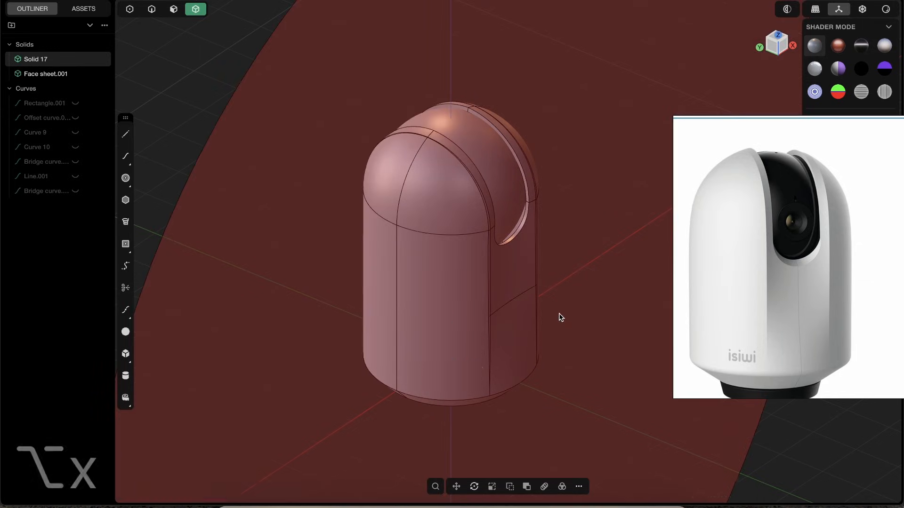
# - Unite the original and mirrored body halves into one solid with a Boolean Union
pyautogui.press('q')
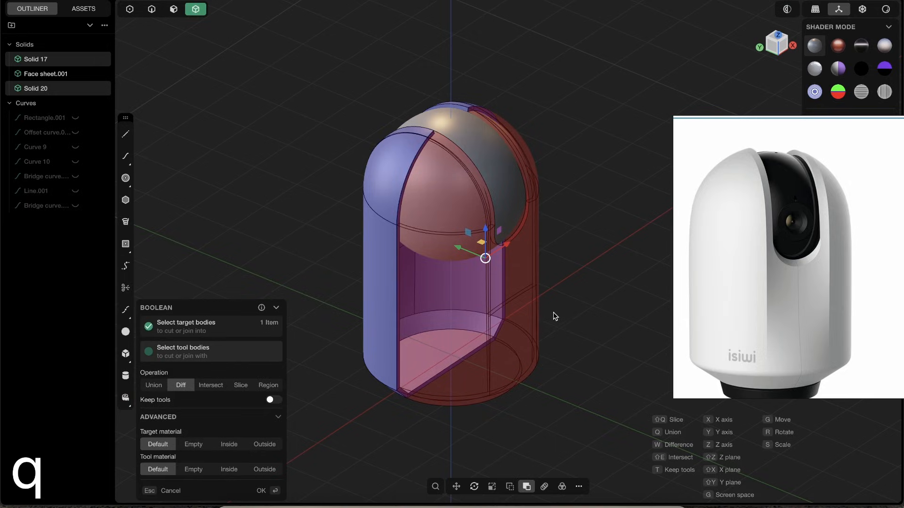
pyautogui.press('q')
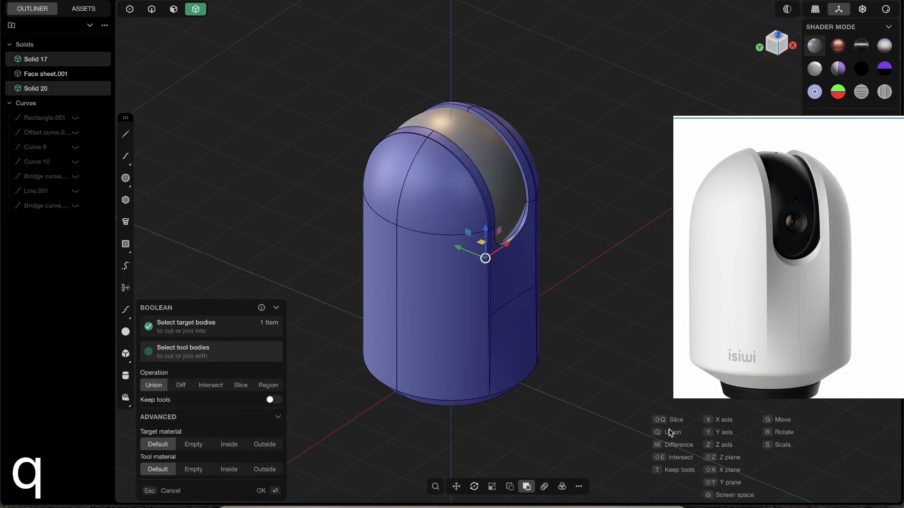
pyautogui.rightClick(564, 266)
pyautogui.click(581, 238)
# - Hide the edge lines and inspect the united body and the sphere in the slot from the front
pyautogui.moveTo(539, 282); pyautogui.dragTo(424, 230, button='middle')
pyautogui.hotkey('shift', 'e')
pyautogui.moveTo(507, 266); pyautogui.dragTo(543, 285, button='middle')
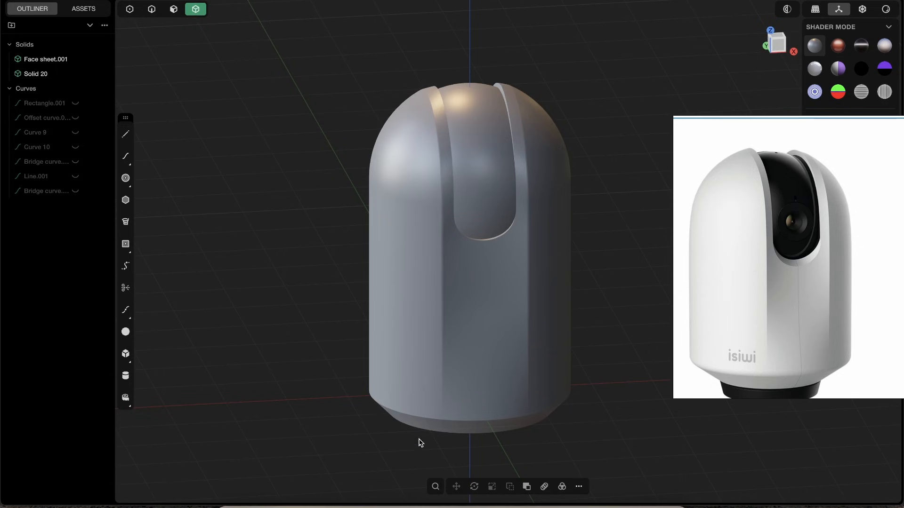
# - Switch to the web browser and look through the Plasticity Everything Bundle sale page, including its list of courses
pyautogui.click(353, 502)
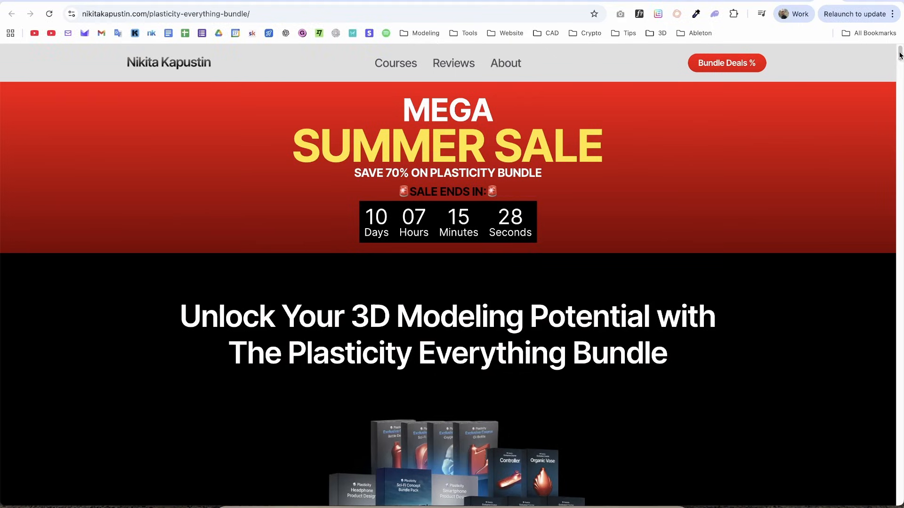
pyautogui.moveTo(899, 55)
pyautogui.mouseDown()
pyautogui.moveTo(899, 78)
pyautogui.moveTo(897, 69)
pyautogui.mouseUp()
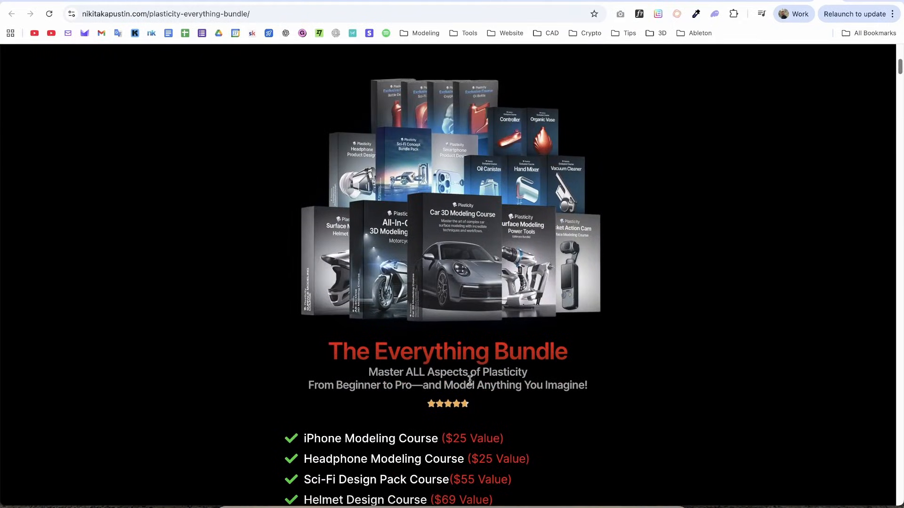
pyautogui.moveTo(898, 65); pyautogui.dragTo(896, 52)
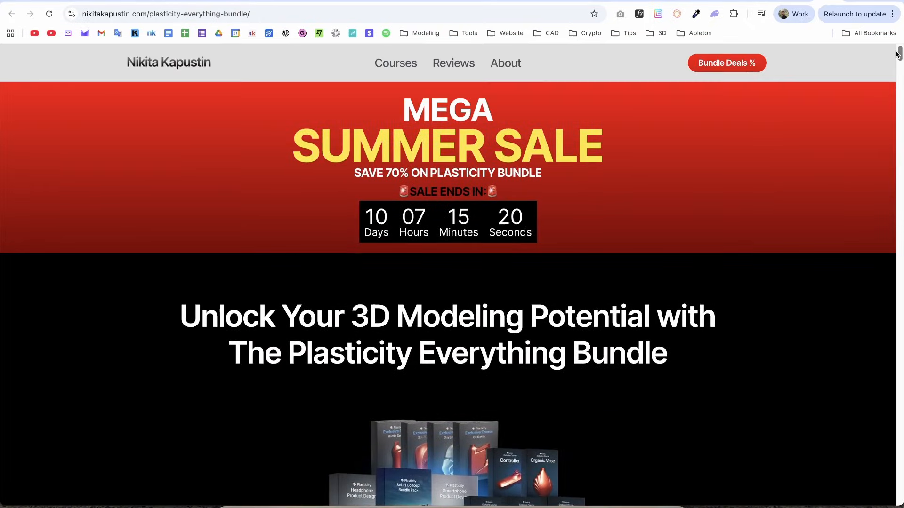
pyautogui.moveTo(300, 145); pyautogui.dragTo(579, 157)
pyautogui.click(745, 207)
pyautogui.moveTo(358, 174); pyautogui.dragTo(563, 178)
pyautogui.click(579, 167)
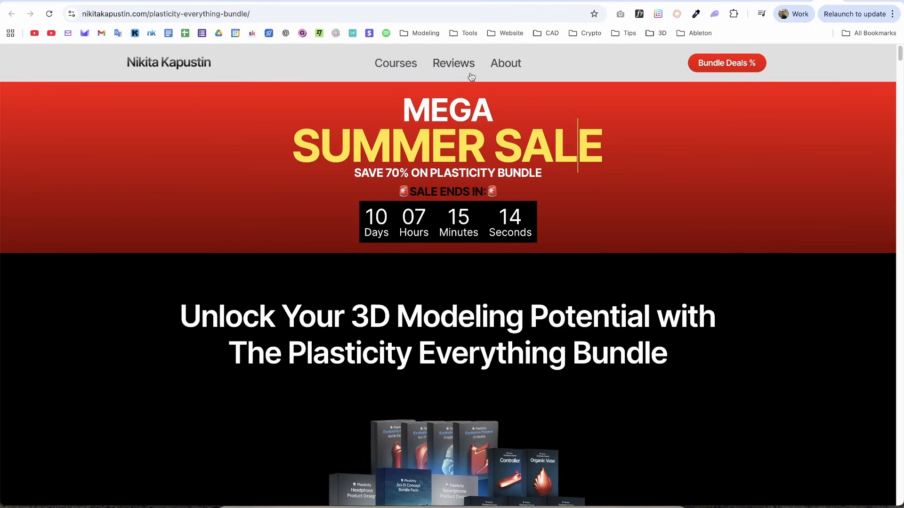
pyautogui.moveTo(898, 53); pyautogui.dragTo(897, 69)
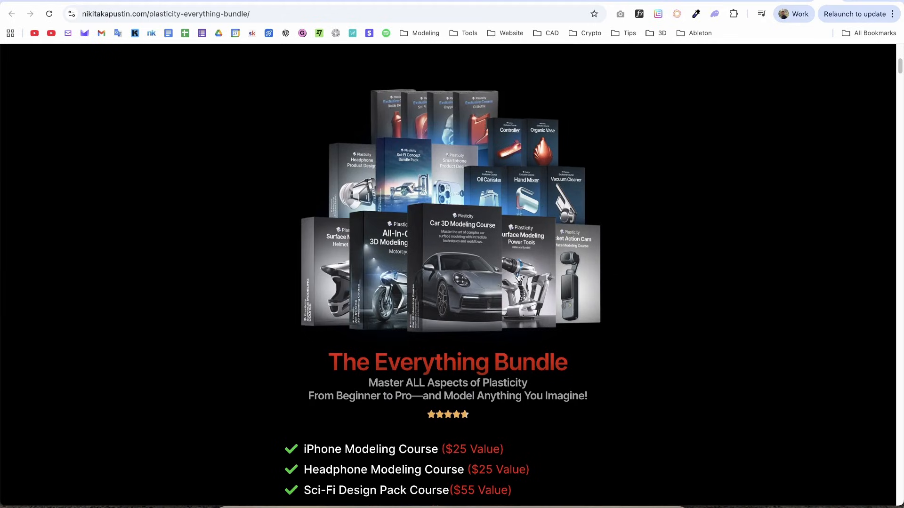
pyautogui.moveTo(897, 66); pyautogui.dragTo(897, 69)
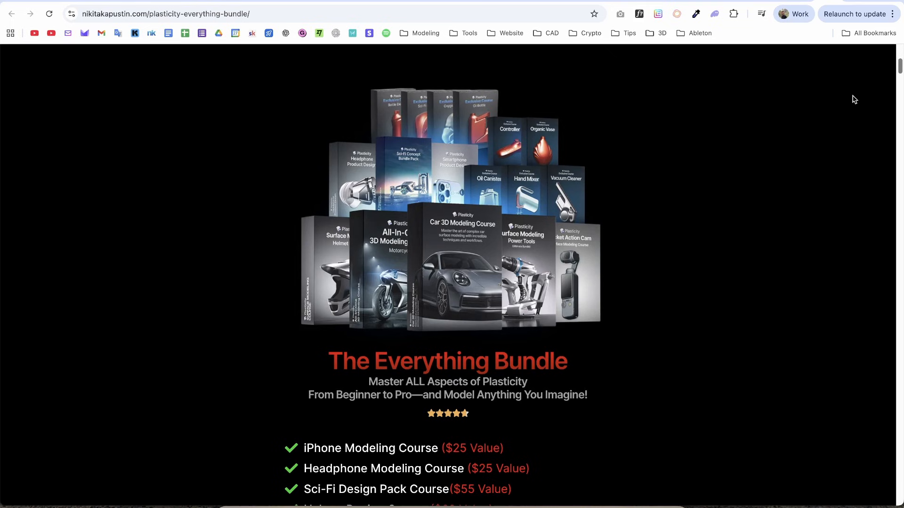
pyautogui.moveTo(899, 69); pyautogui.dragTo(898, 71)
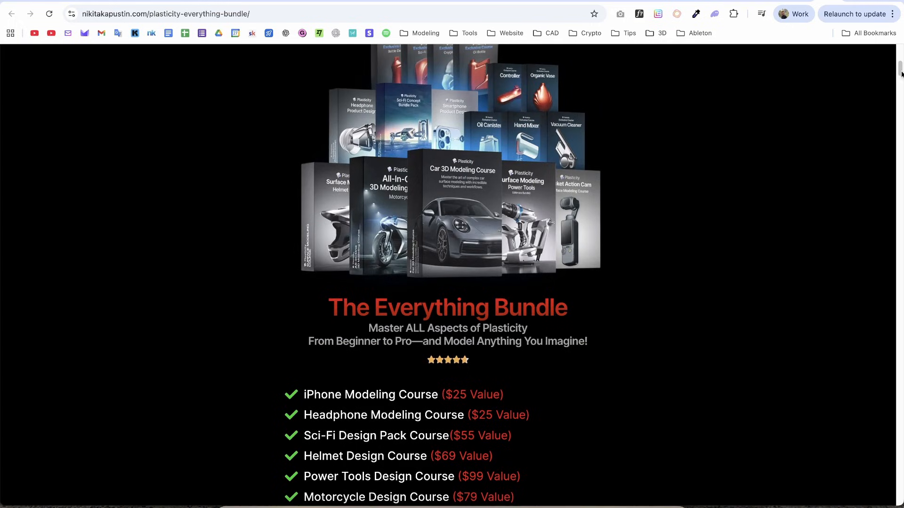
pyautogui.scroll(4, 899, 76)
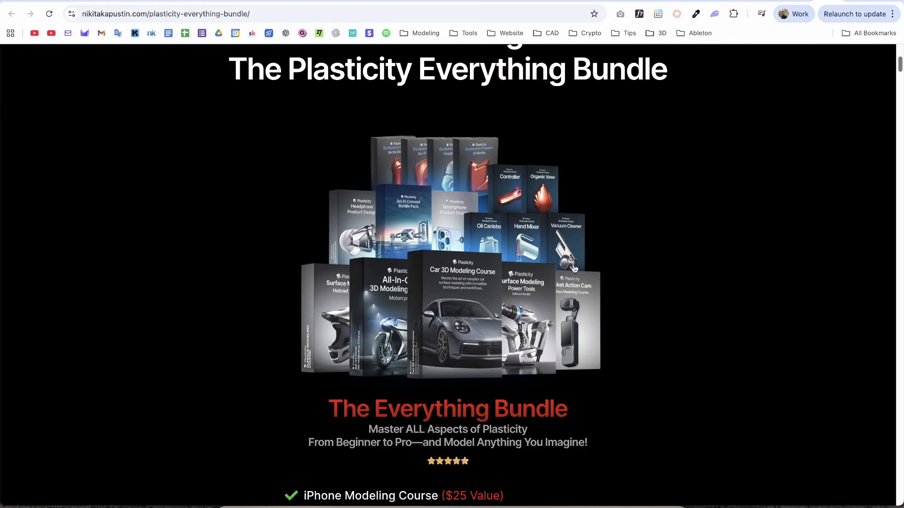
pyautogui.scroll(11, 898, 64)
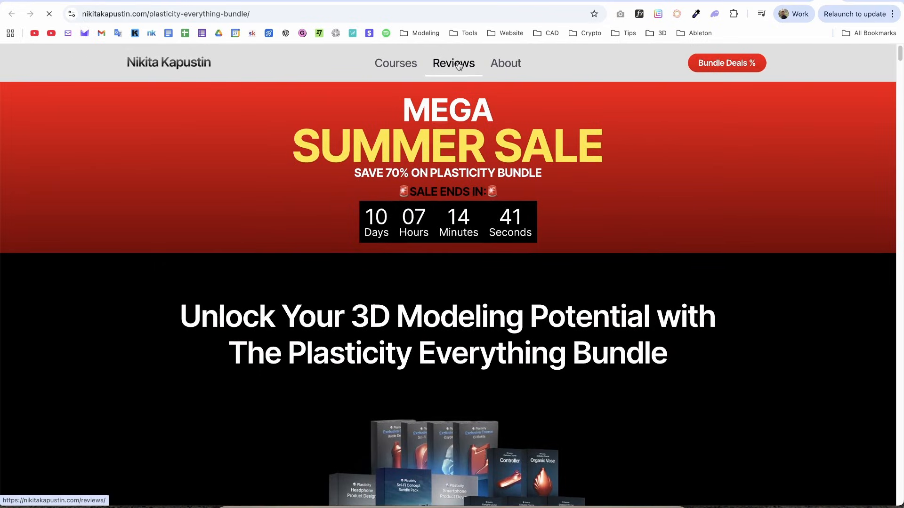
# - Open the site's Reviews page and browse the gallery of models made by students
pyautogui.click(459, 65)
pyautogui.scroll(-3, 898, 69)
pyautogui.moveTo(897, 70); pyautogui.dragTo(816, 267)
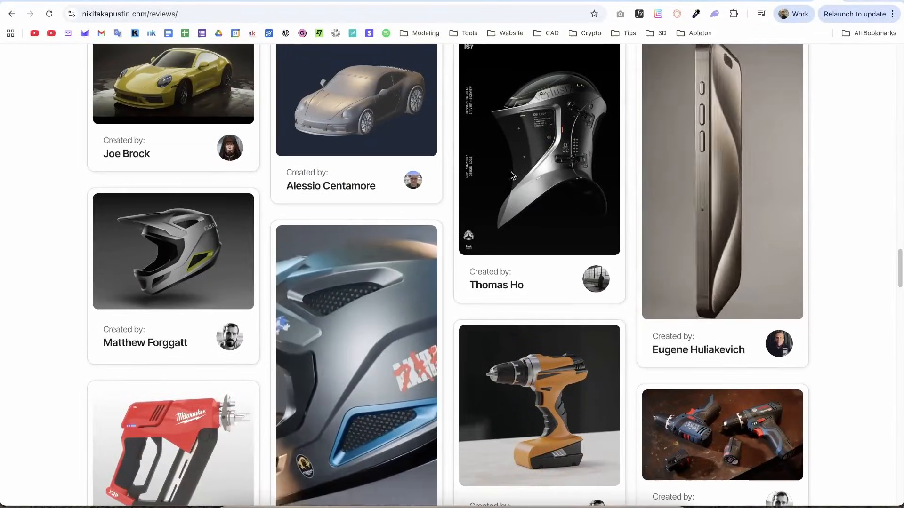